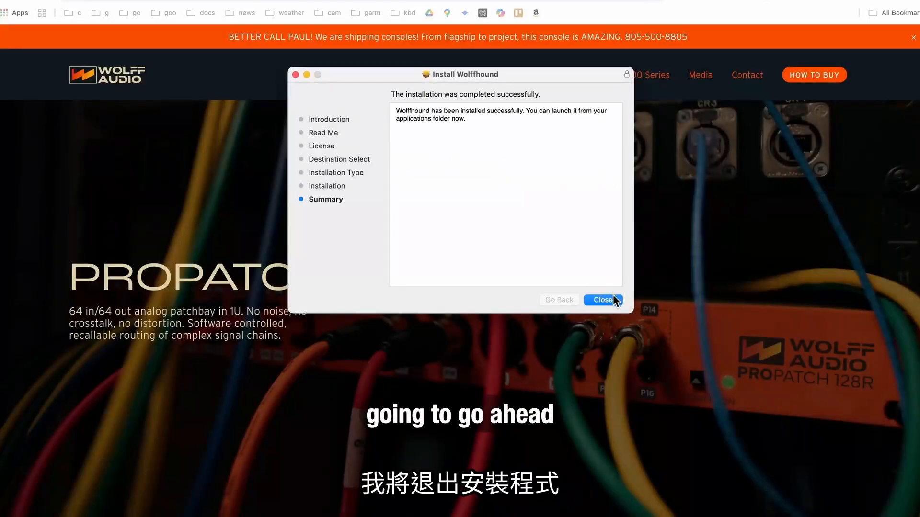
Step: Close the completed Wolffhound installer, move its package to the Trash, and quit the web browser
{"action": "left_click", "coordinate": [611, 300]}
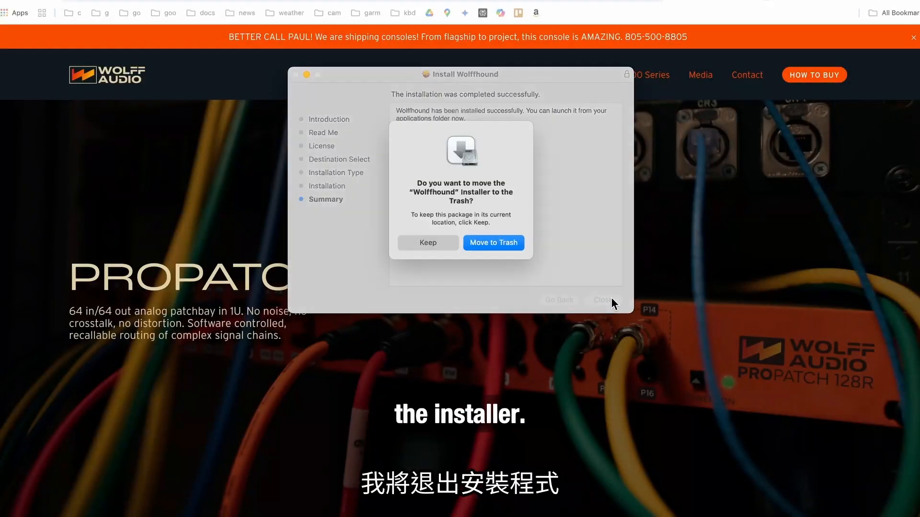
{"action": "left_click", "coordinate": [507, 243]}
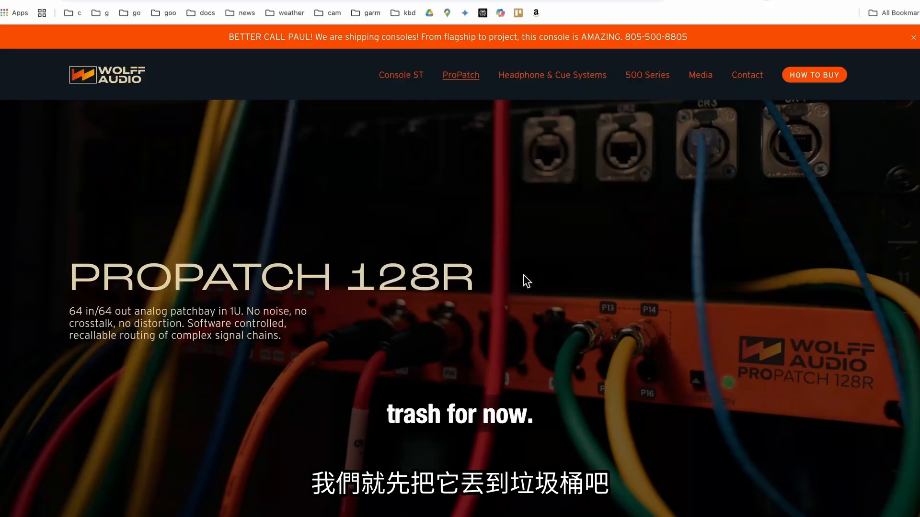
{"action": "key", "text": "super+q"}
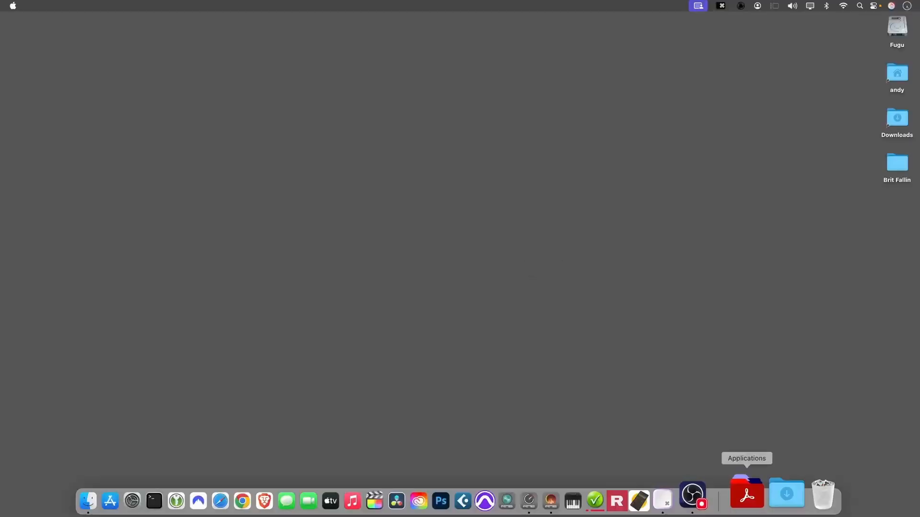
Step: Launch Wolffhound from the Applications folder and open the control interface of the detected ProPatch unit
{"action": "left_click", "coordinate": [751, 500]}
{"action": "scroll", "coordinate": [681, 402], "scroll_direction": "down", "scroll_amount": 10}
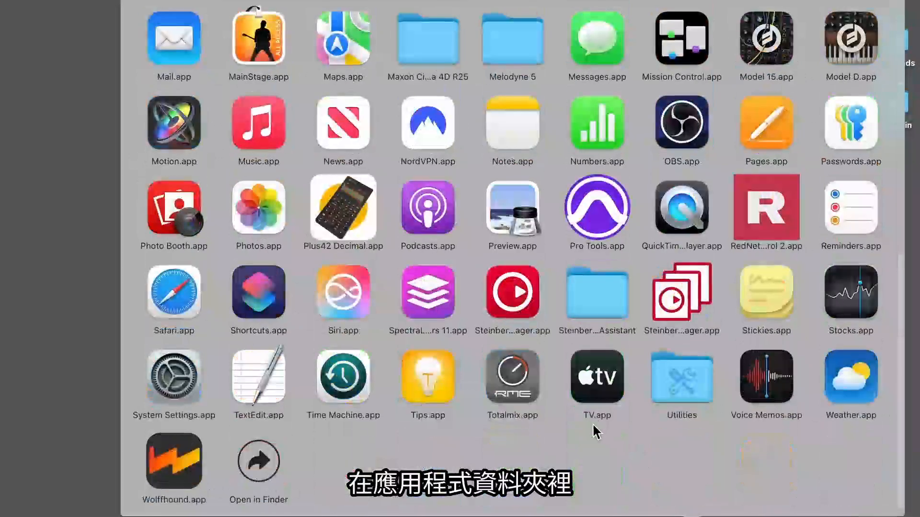
{"action": "left_click", "coordinate": [158, 475]}
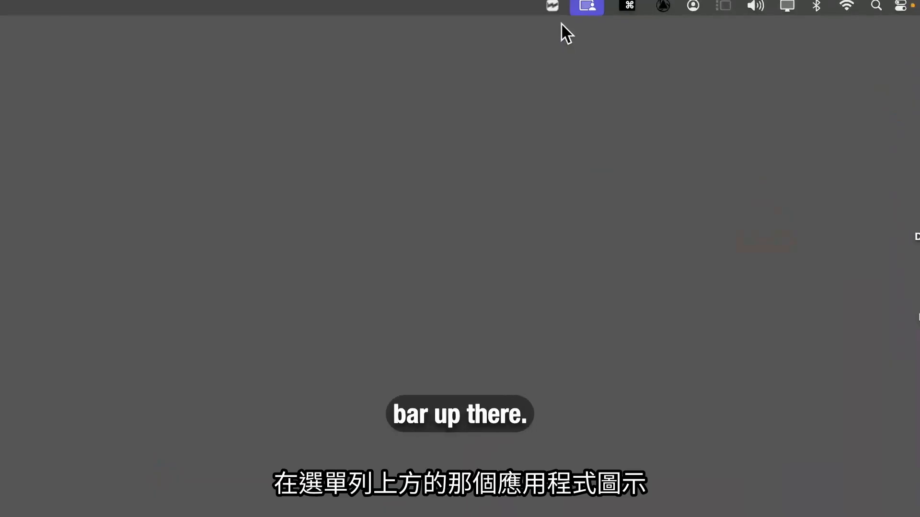
{"action": "left_click", "coordinate": [552, 7]}
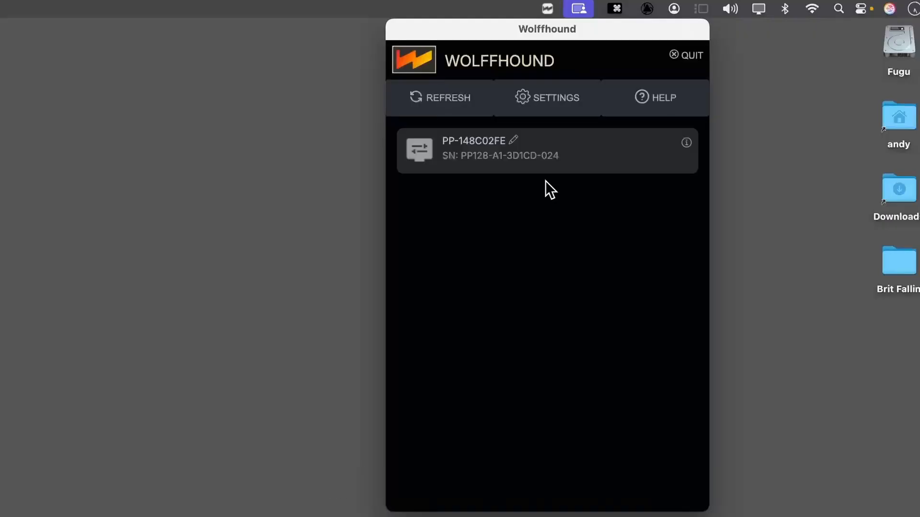
{"action": "left_click", "coordinate": [421, 158]}
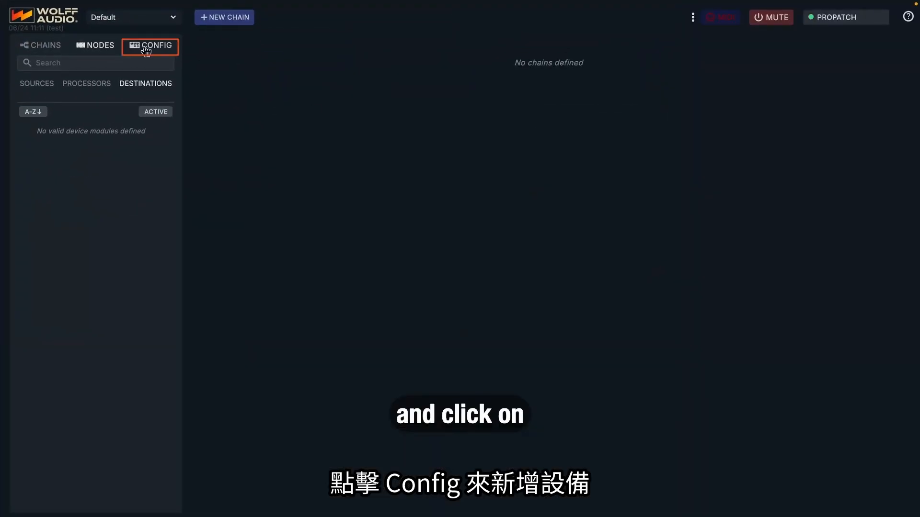
Step: Create a new device in the configuration with manufacturer Bryce Gonzales and product BG2
{"action": "left_click", "coordinate": [154, 48]}
{"action": "left_click", "coordinate": [224, 19]}
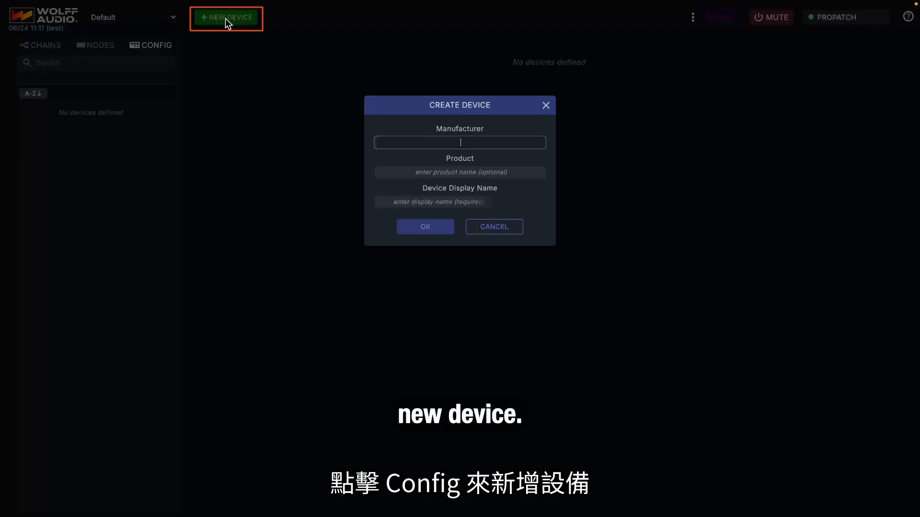
{"action": "type", "text": "Bry"}
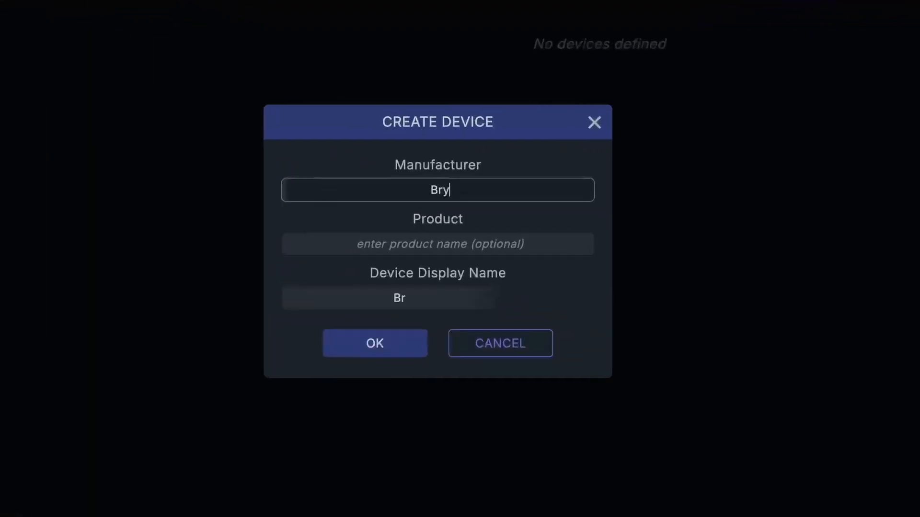
{"action": "type", "text": "ce Gonzales"}
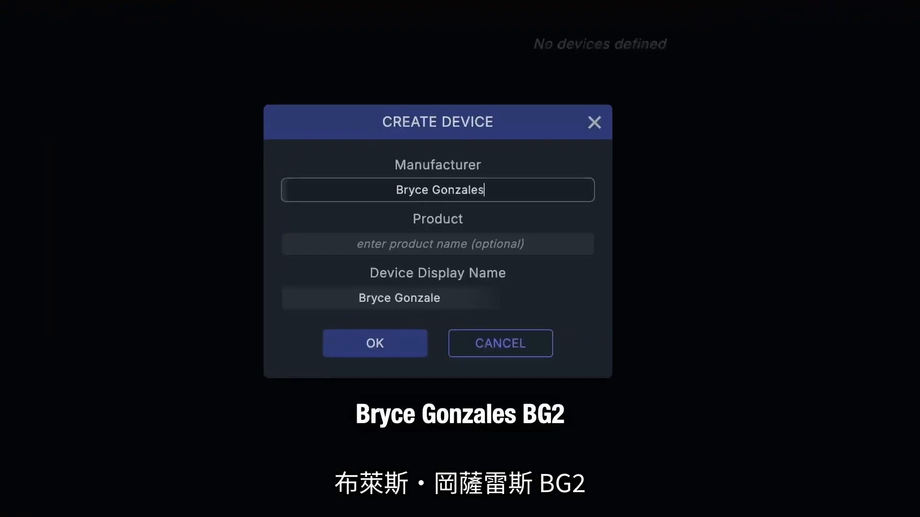
{"action": "key", "text": "Tab"}
{"action": "type", "text": "BG"}
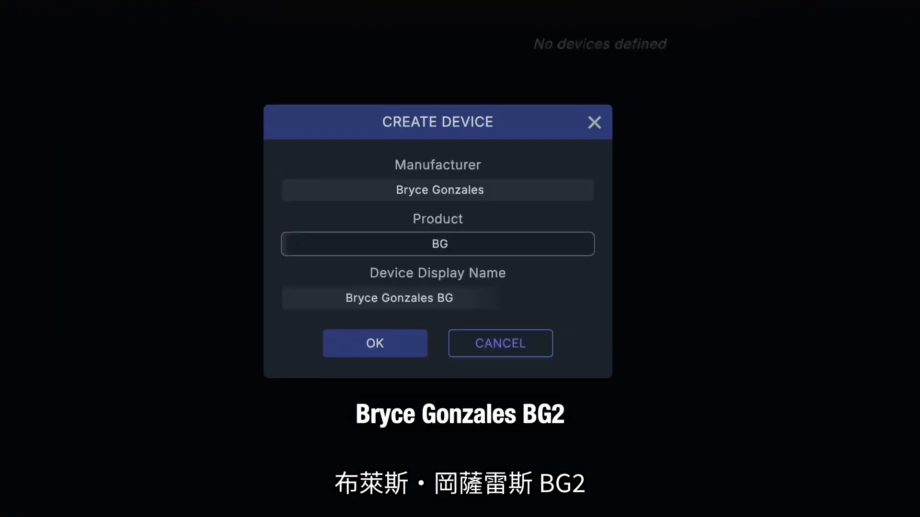
{"action": "type", "text": "2"}
{"action": "left_click", "coordinate": [374, 354]}
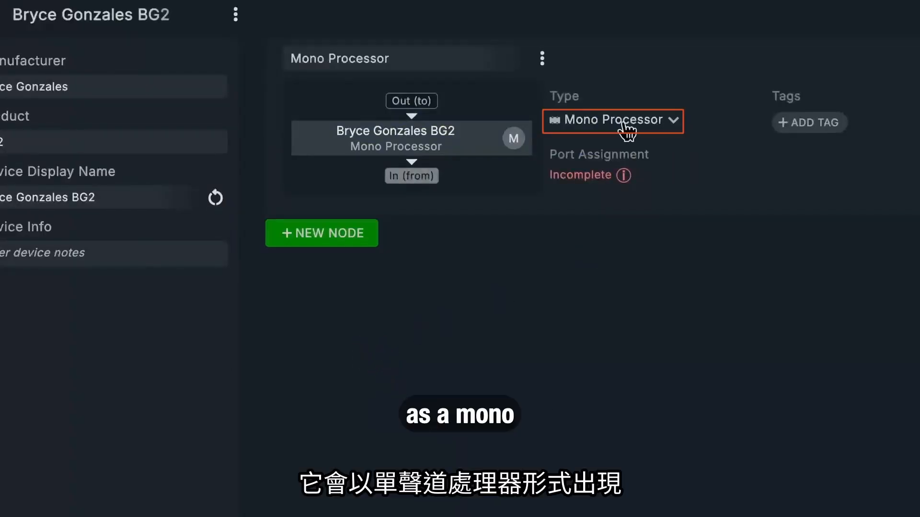
Step: Assign both the Out (to) and In (from) ports of the BG2 mono processor node to A1
{"action": "left_click", "coordinate": [422, 99]}
{"action": "mouse_move", "coordinate": [425, 160]}
{"action": "left_click", "coordinate": [475, 162]}
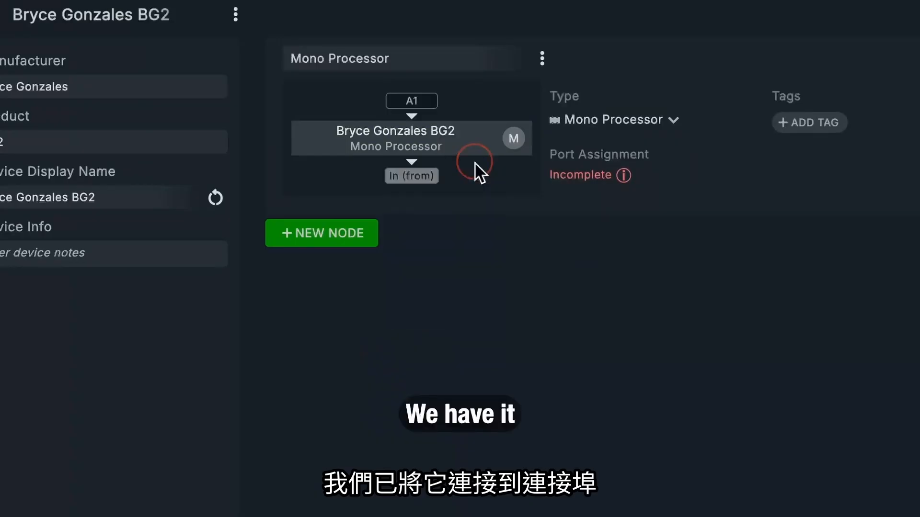
{"action": "left_click", "coordinate": [416, 178]}
{"action": "mouse_move", "coordinate": [425, 246]}
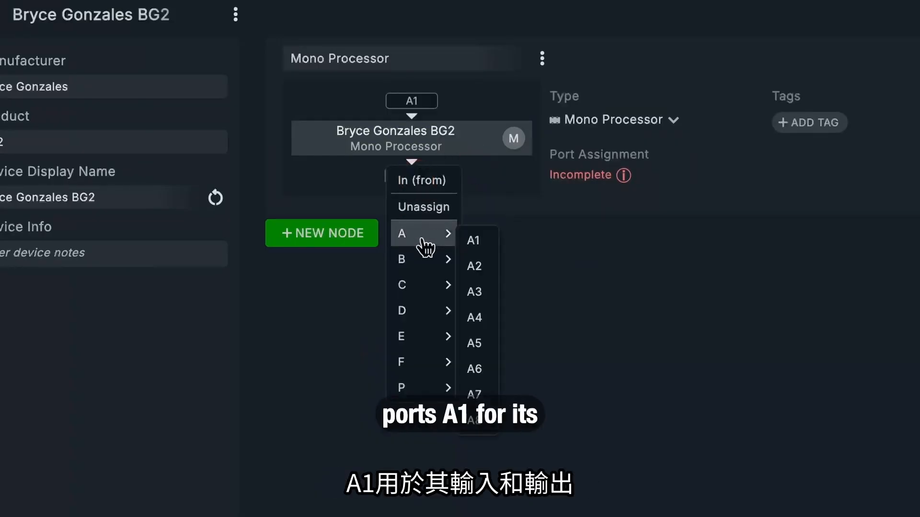
{"action": "left_click", "coordinate": [478, 244]}
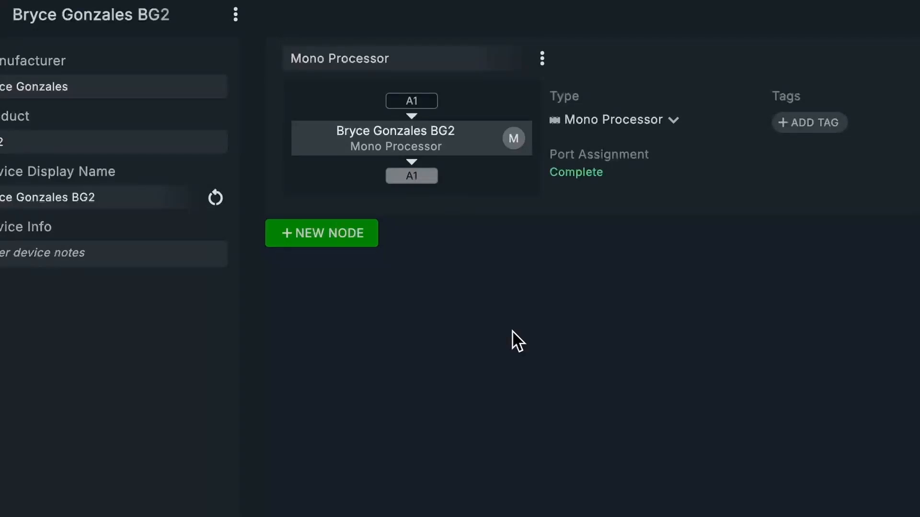
Step: Create another device with manufacturer Kush and product Clariphonic
{"action": "left_click", "coordinate": [103, 37]}
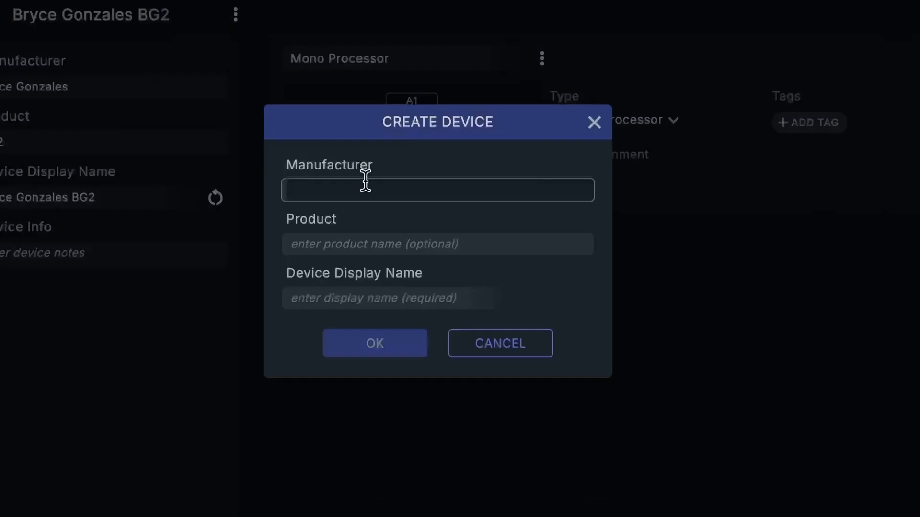
{"action": "type", "text": "Kush"}
{"action": "key", "text": "Tab"}
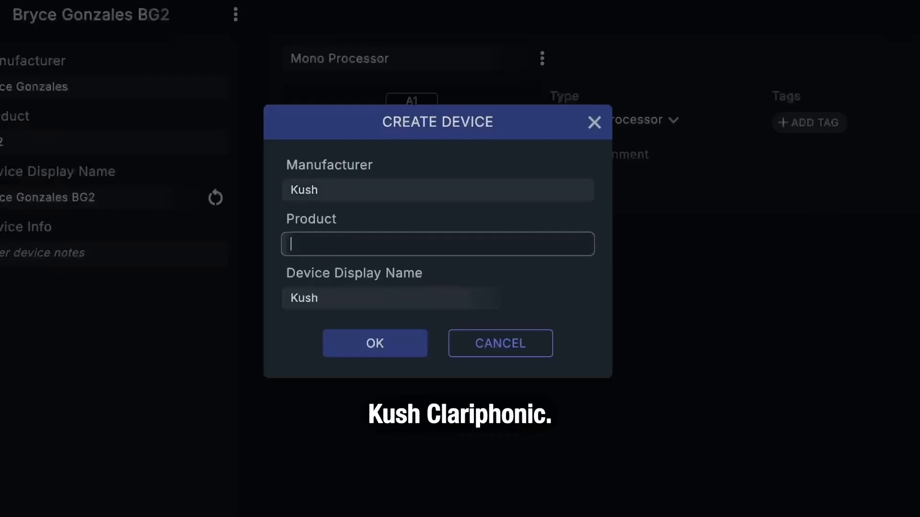
{"action": "type", "text": "Clariphonic"}
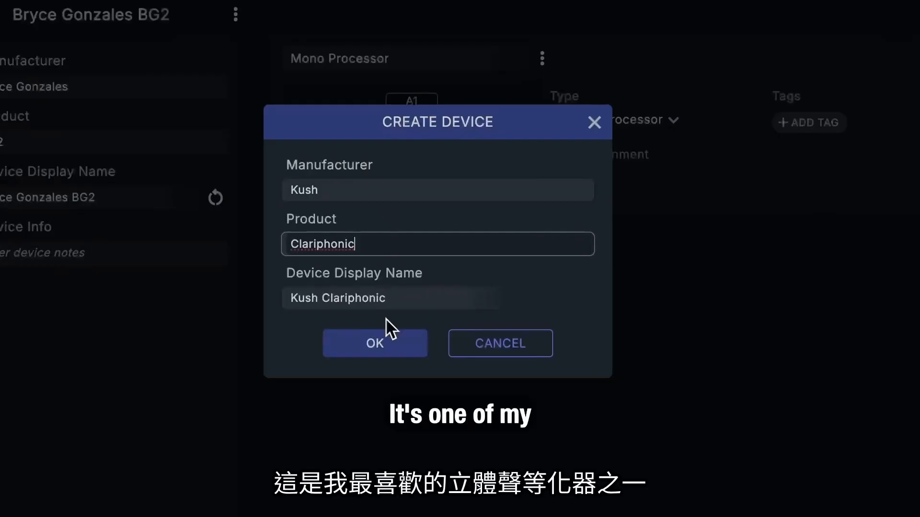
{"action": "left_click", "coordinate": [388, 343]}
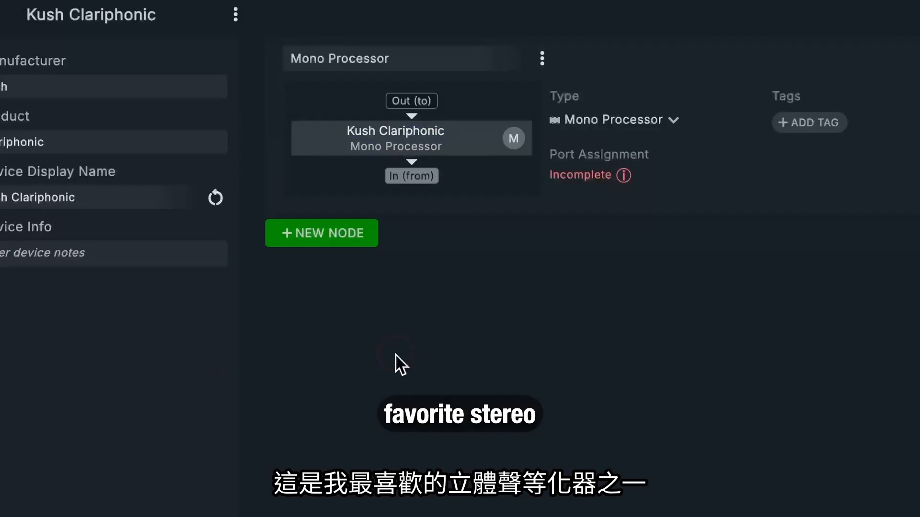
Step: Set the Kush Clariphonic node's type to Stereo Processor and assign its first channel's Out (to) and In (from) ports to A3
{"action": "left_click", "coordinate": [659, 120]}
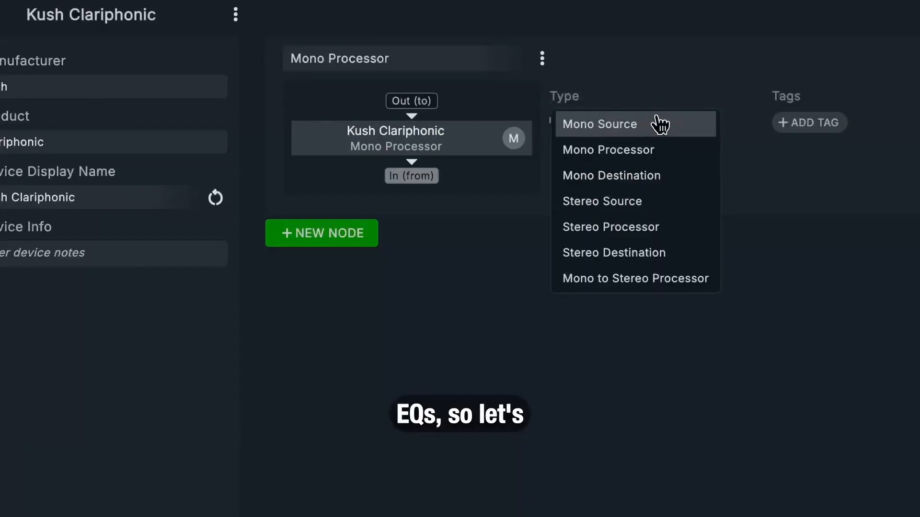
{"action": "left_click", "coordinate": [648, 228]}
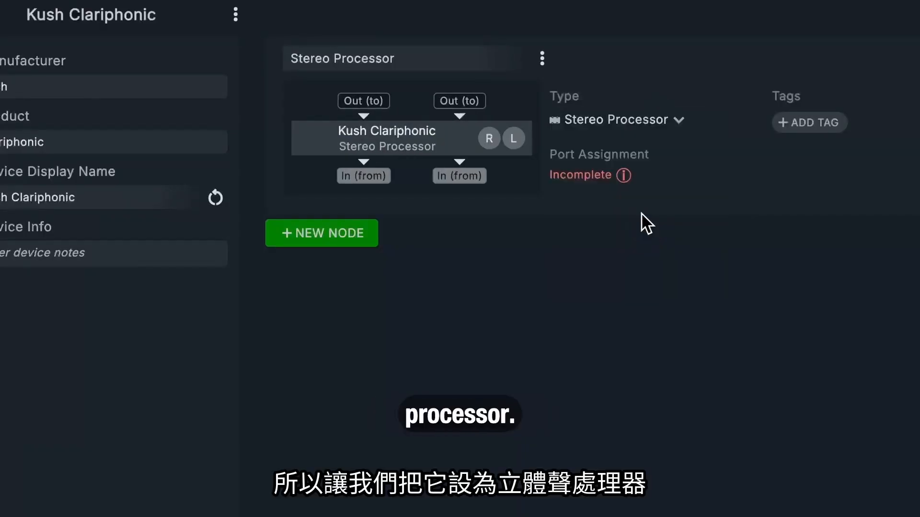
{"action": "left_click", "coordinate": [376, 103]}
{"action": "mouse_move", "coordinate": [380, 163]}
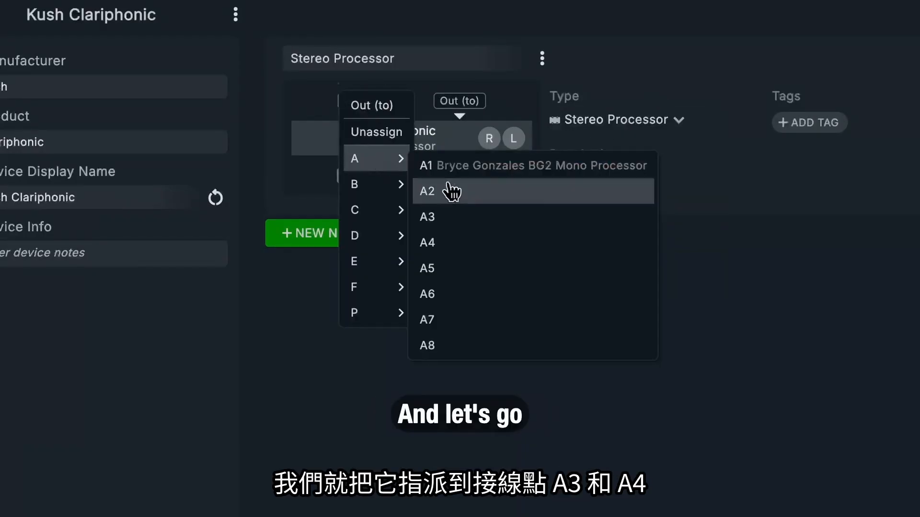
{"action": "left_click", "coordinate": [437, 216]}
{"action": "left_click", "coordinate": [374, 178]}
{"action": "mouse_move", "coordinate": [383, 244]}
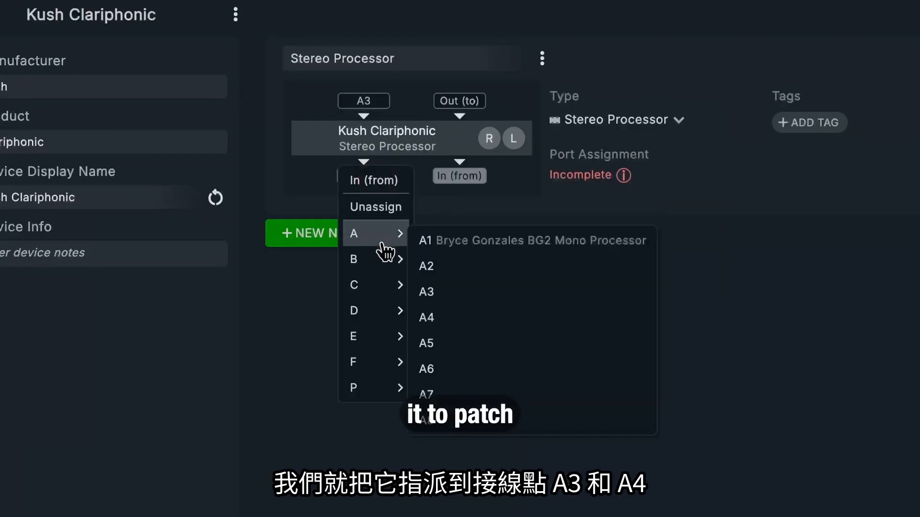
{"action": "left_click", "coordinate": [462, 291]}
Step: Assign the Clariphonic's second channel Out (to) and In (from) ports to A4 and save the Default session
{"action": "left_click", "coordinate": [479, 106]}
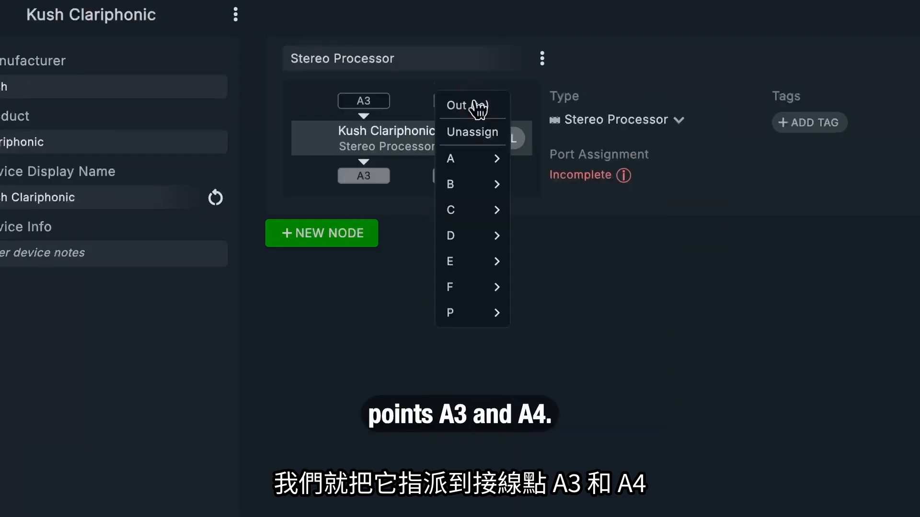
{"action": "mouse_move", "coordinate": [478, 163]}
{"action": "left_click", "coordinate": [537, 242]}
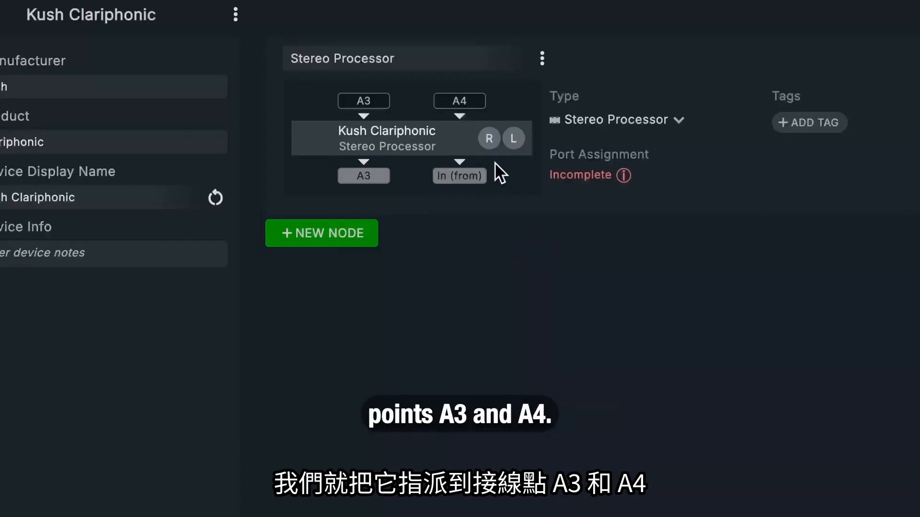
{"action": "left_click", "coordinate": [475, 177]}
{"action": "mouse_move", "coordinate": [493, 234]}
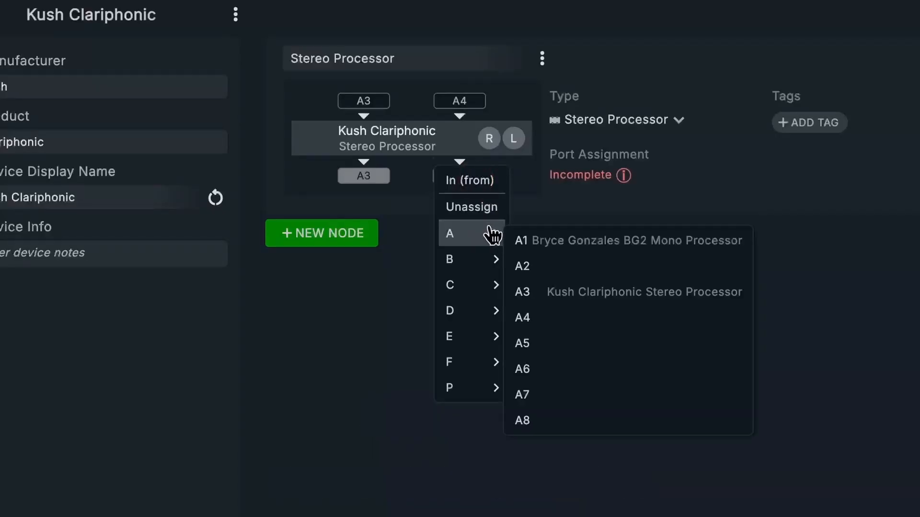
{"action": "left_click", "coordinate": [553, 314]}
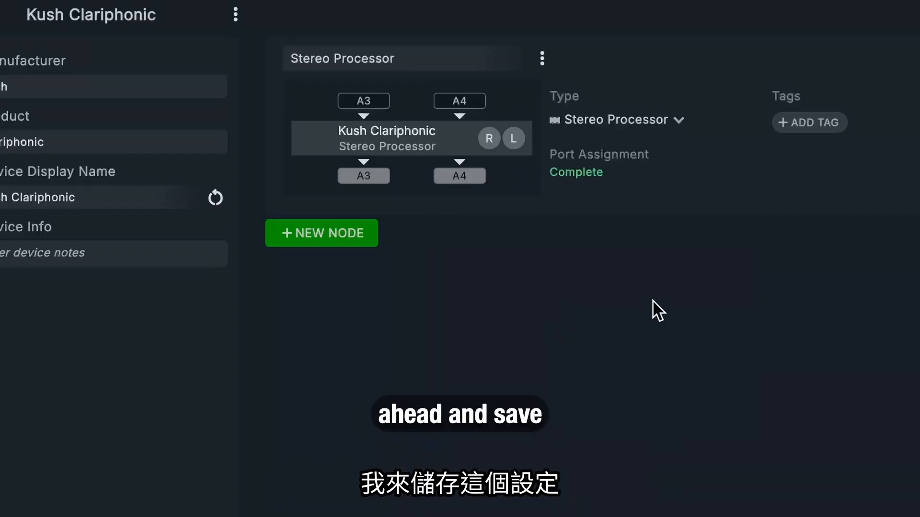
{"action": "left_click", "coordinate": [303, 38]}
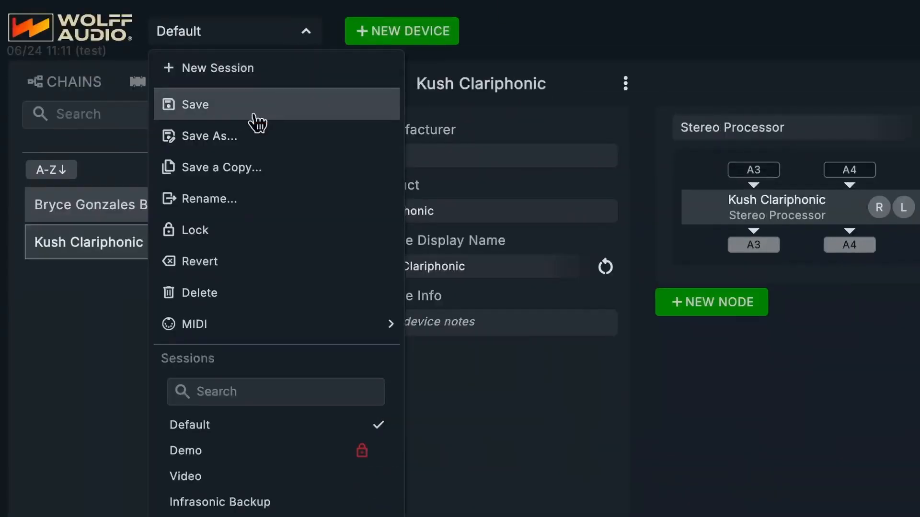
{"action": "left_click", "coordinate": [259, 122]}
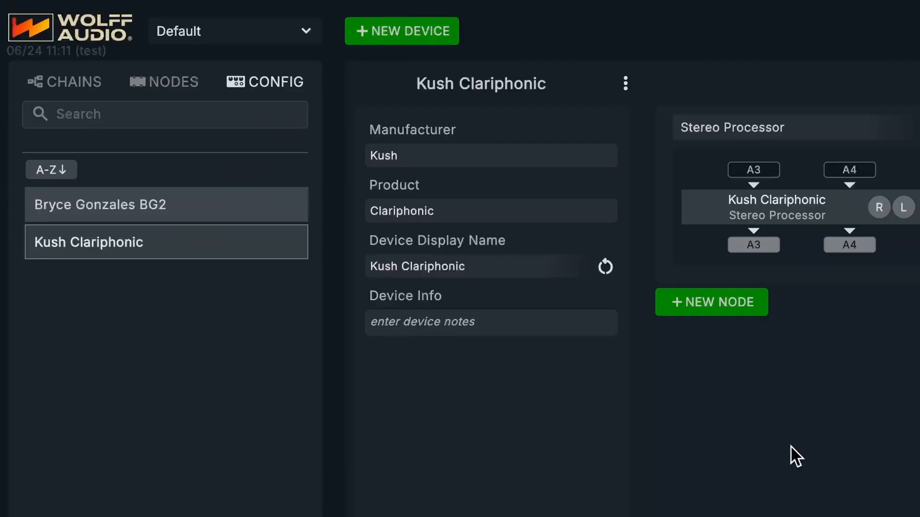
Step: Create a microphone preamp device with manufacturer BAE and product 312A
{"action": "left_click", "coordinate": [416, 37]}
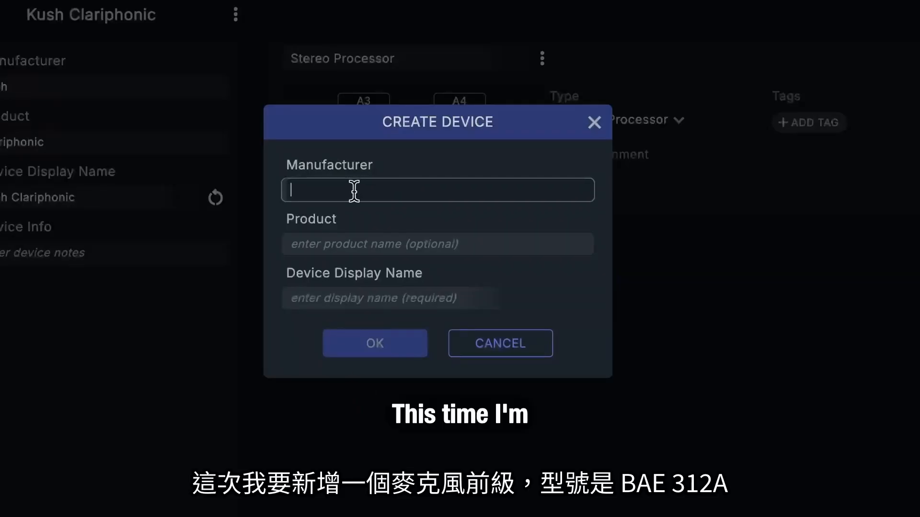
{"action": "type", "text": "BAE"}
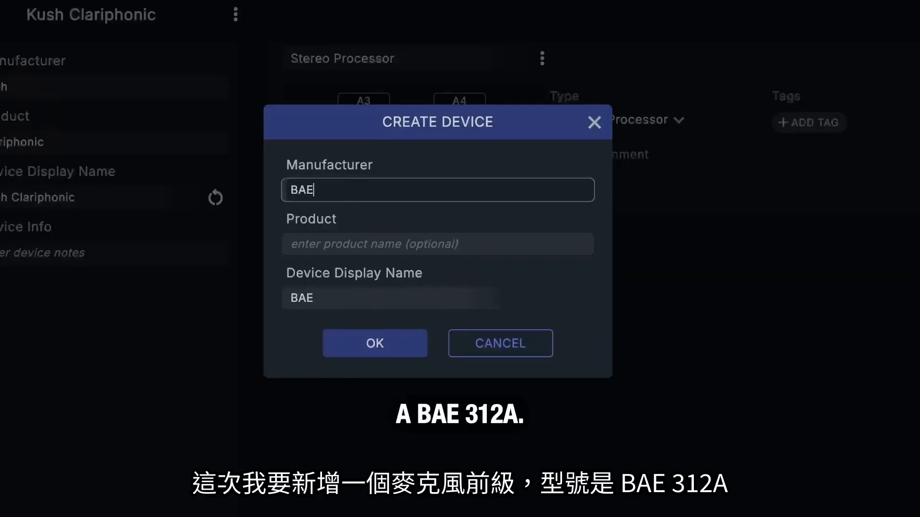
{"action": "key", "text": "Tab"}
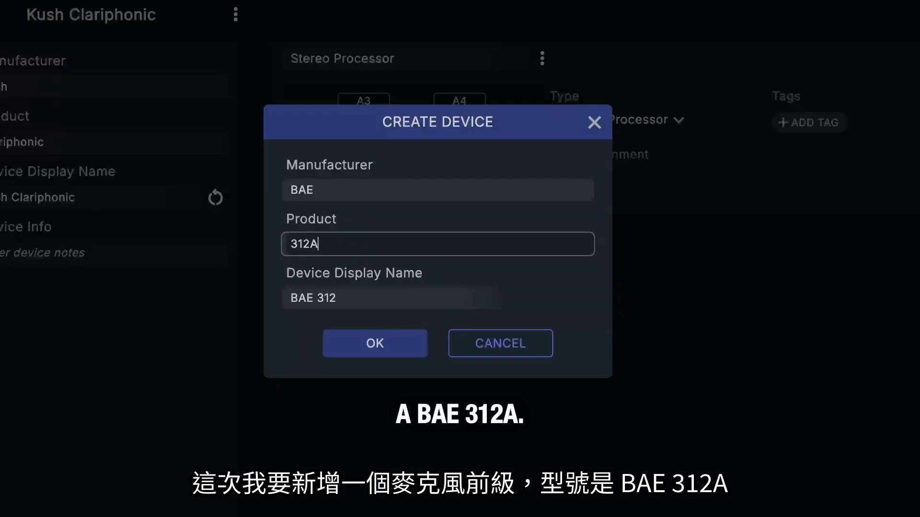
{"action": "left_click", "coordinate": [374, 345]}
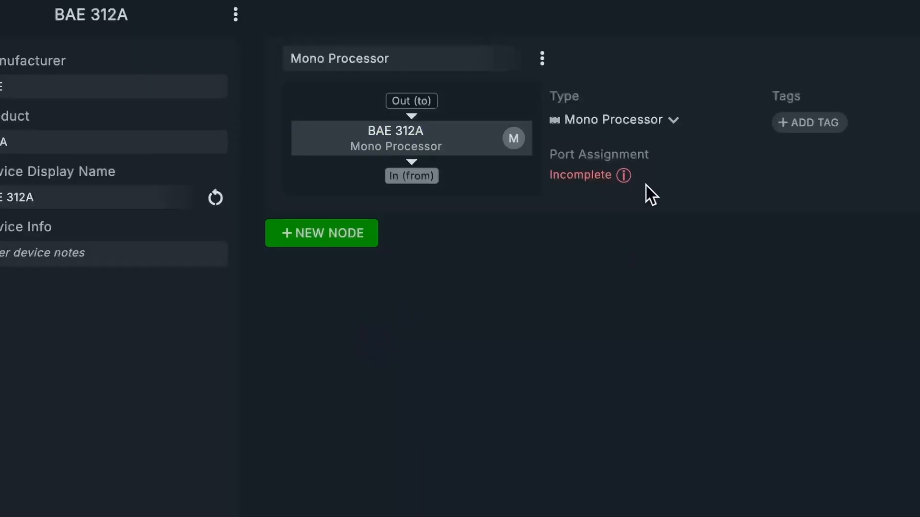
Step: Set the BAE 312A node's type to Mono Source and assign its In (from) port to B1
{"action": "left_click", "coordinate": [639, 118]}
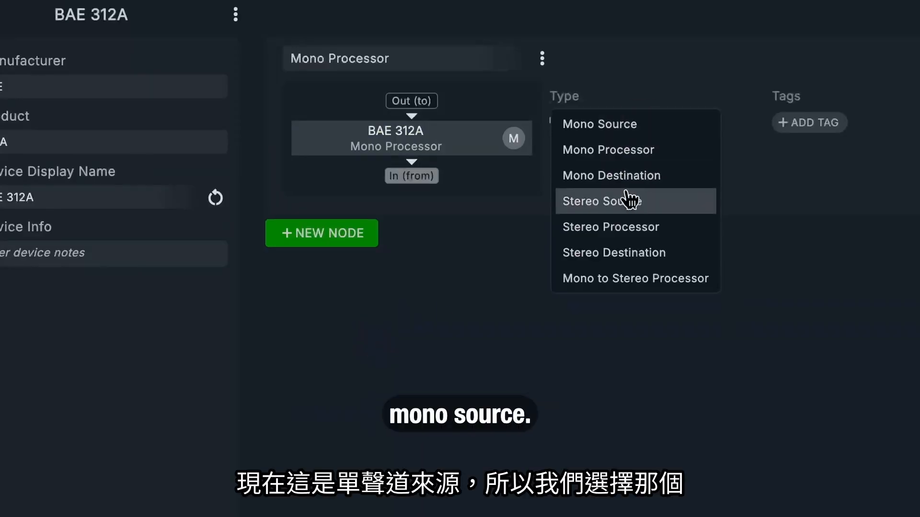
{"action": "left_click", "coordinate": [625, 131]}
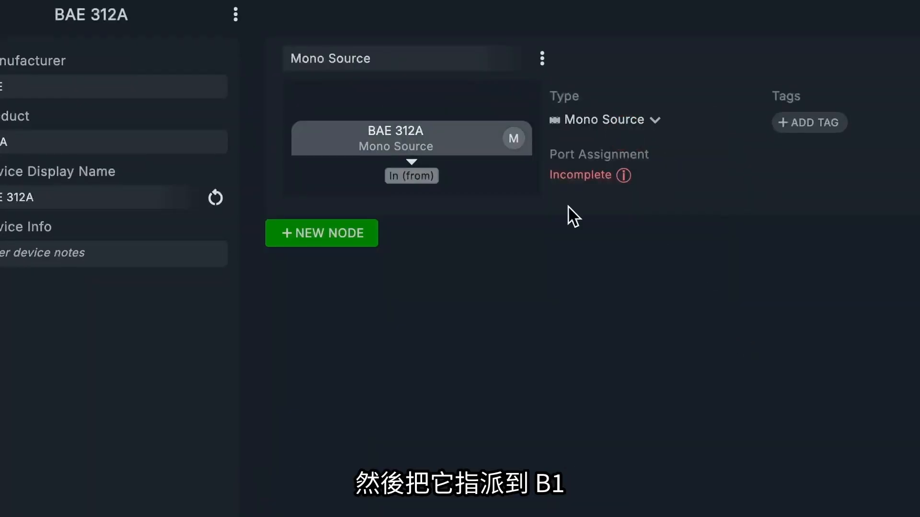
{"action": "left_click", "coordinate": [412, 177]}
{"action": "mouse_move", "coordinate": [433, 261]}
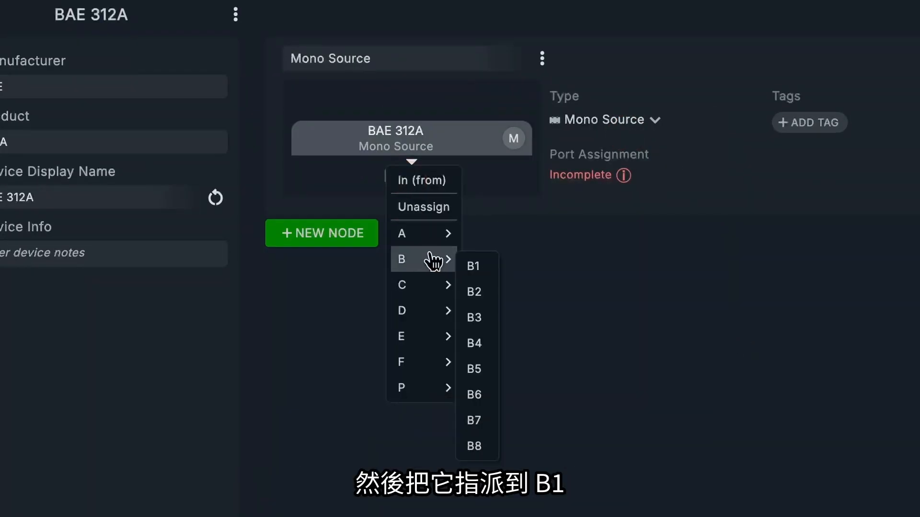
{"action": "left_click", "coordinate": [473, 264]}
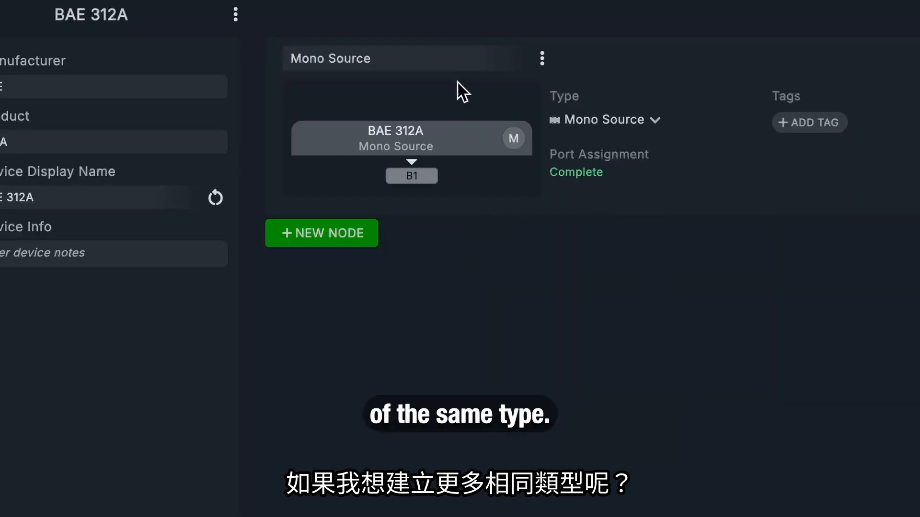
Step: Change the BAE preamp's device display name to BAE 312A 1
{"action": "left_click", "coordinate": [48, 197]}
{"action": "left_click", "coordinate": [83, 194]}
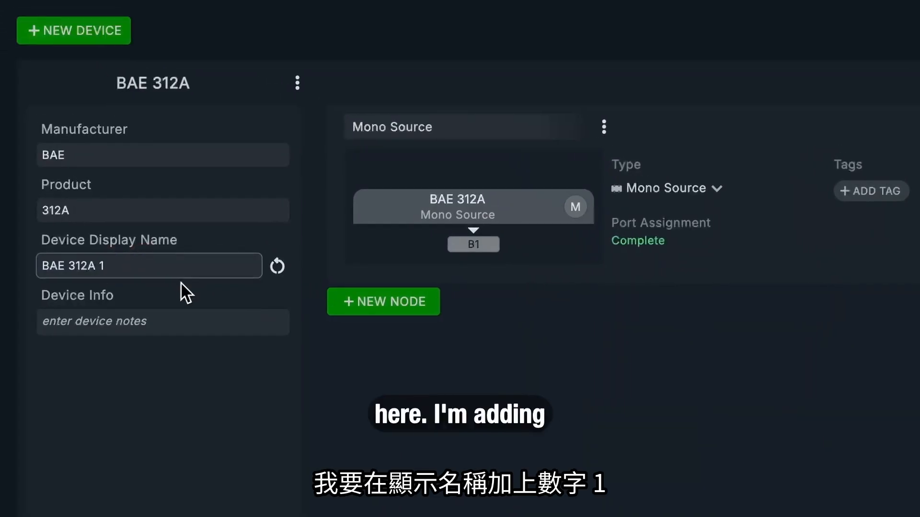
{"action": "key", "text": "Return"}
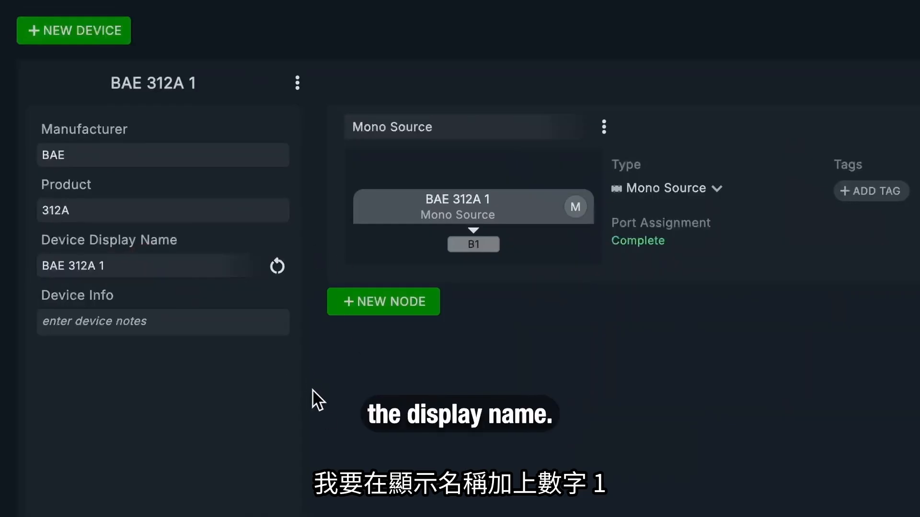
Step: Duplicate the BAE 312A 1 device and assign the copy's In (from) port to B2
{"action": "left_click", "coordinate": [297, 84]}
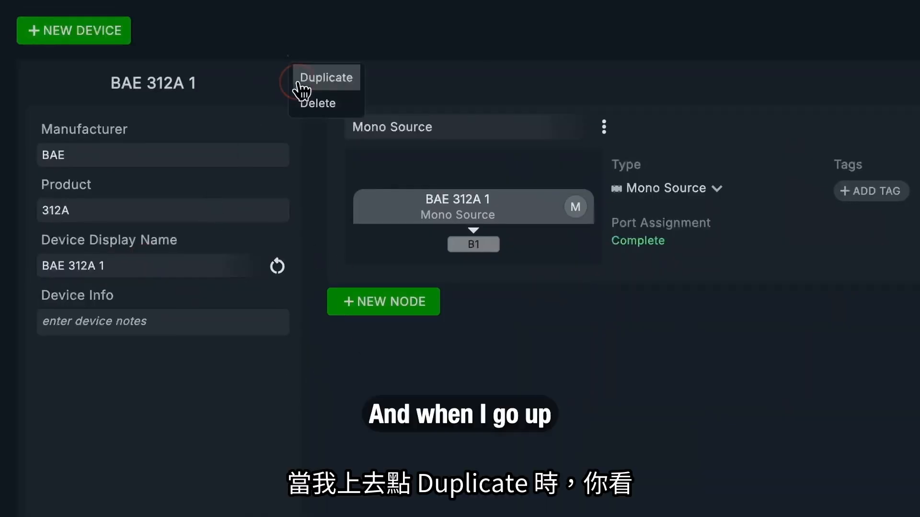
{"action": "left_click", "coordinate": [306, 79]}
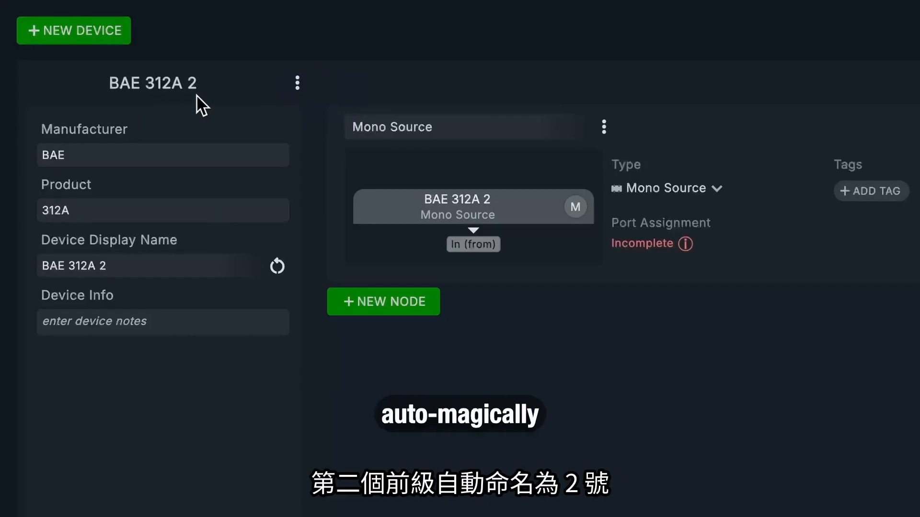
{"action": "left_click", "coordinate": [486, 239]}
{"action": "mouse_move", "coordinate": [515, 331]}
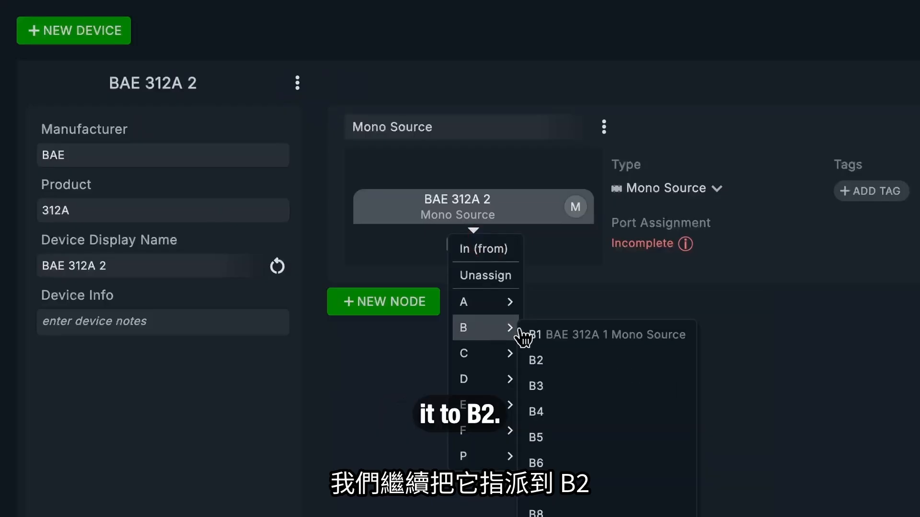
{"action": "left_click", "coordinate": [569, 372]}
Step: Duplicate the BAE 312A 2 device and assign the new copy's In (from) port to B3
{"action": "left_click", "coordinate": [297, 84]}
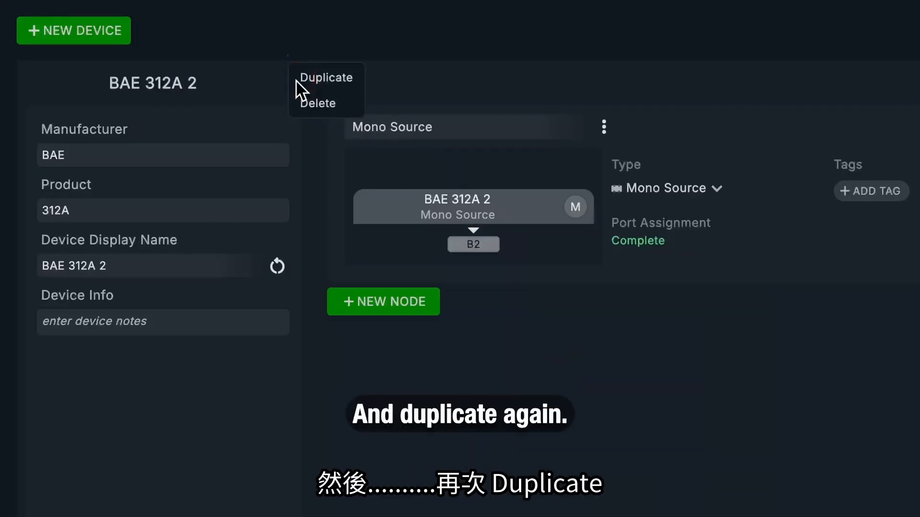
{"action": "left_click", "coordinate": [324, 79]}
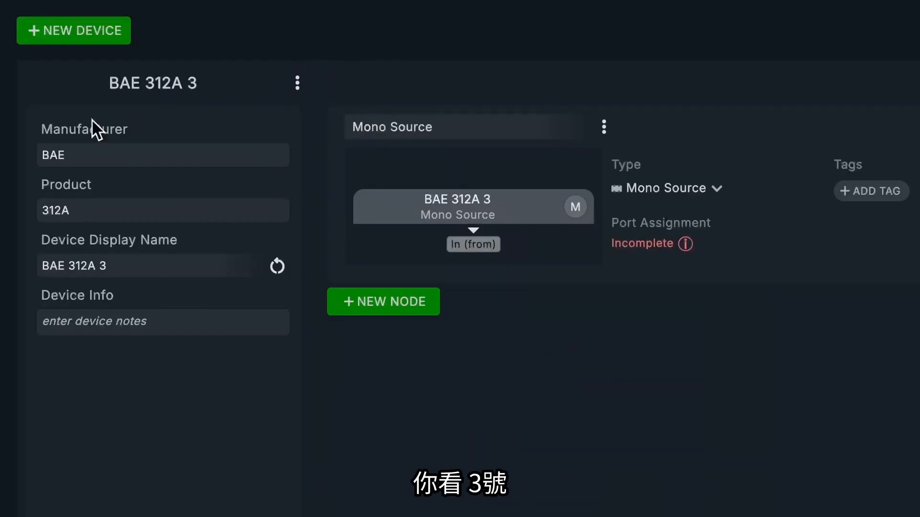
{"action": "left_click", "coordinate": [465, 245]}
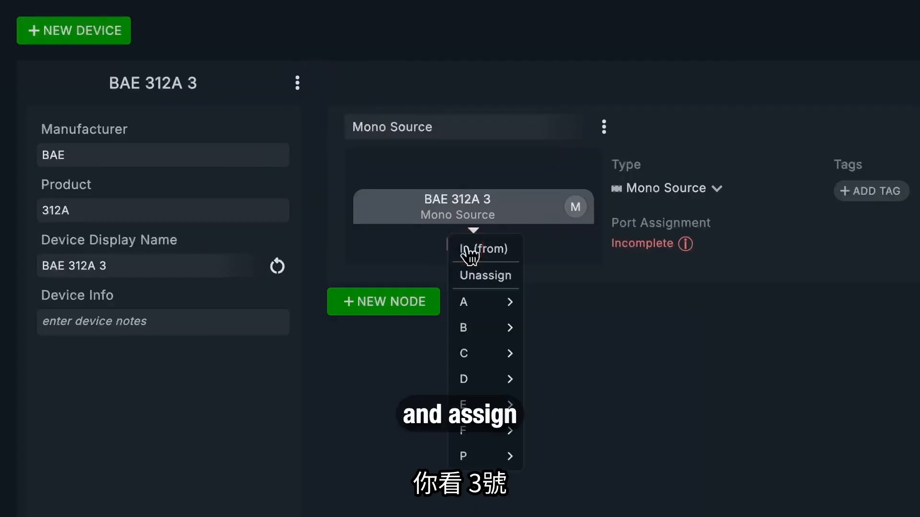
{"action": "mouse_move", "coordinate": [499, 331]}
{"action": "left_click", "coordinate": [554, 383]}
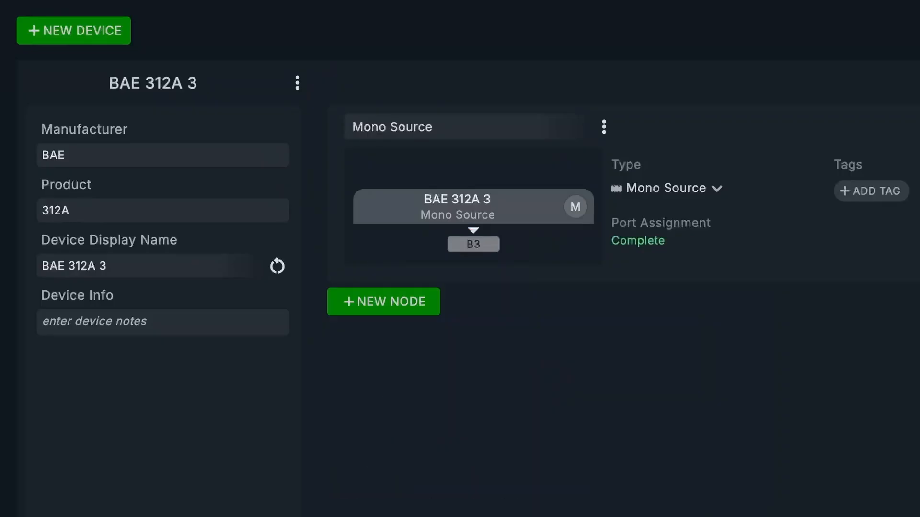
Step: Create a new device with manufacturer RND and product Shelford
{"action": "left_click", "coordinate": [101, 33]}
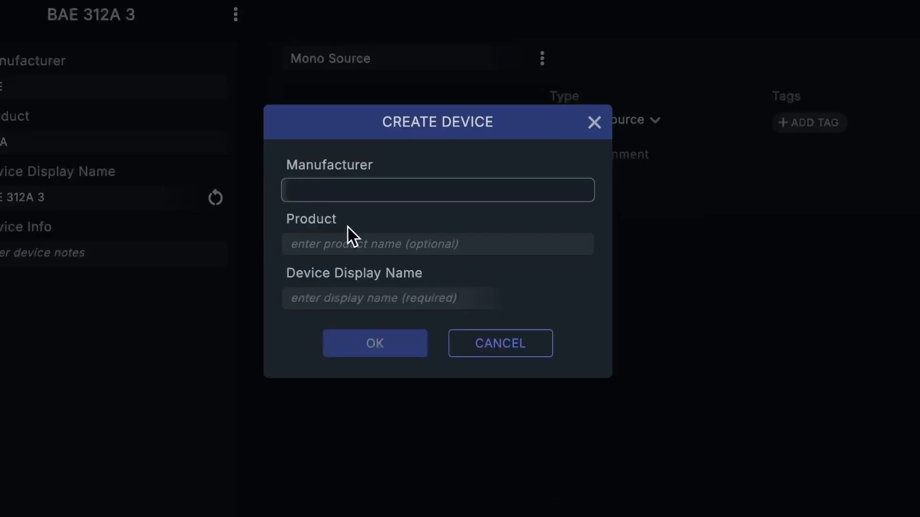
{"action": "type", "text": "RND"}
{"action": "key", "text": "Tab"}
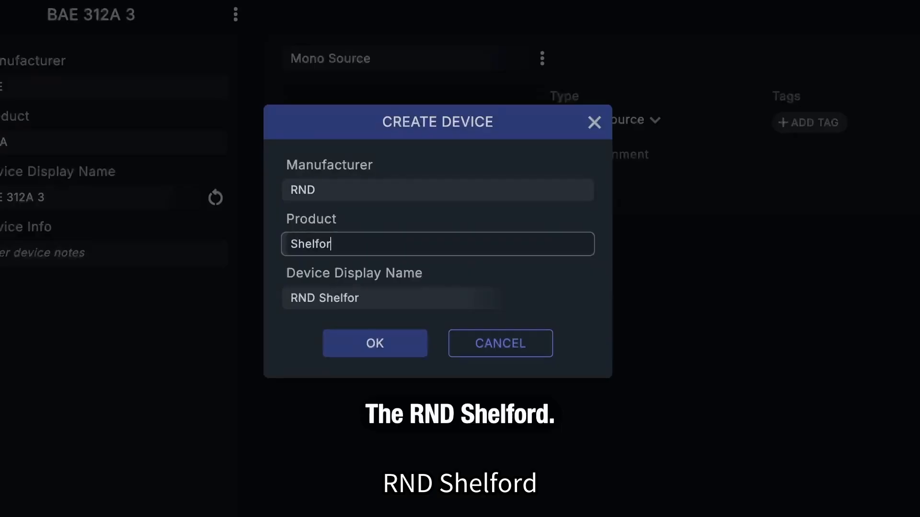
{"action": "type", "text": "Shelford"}
{"action": "left_click", "coordinate": [386, 341]}
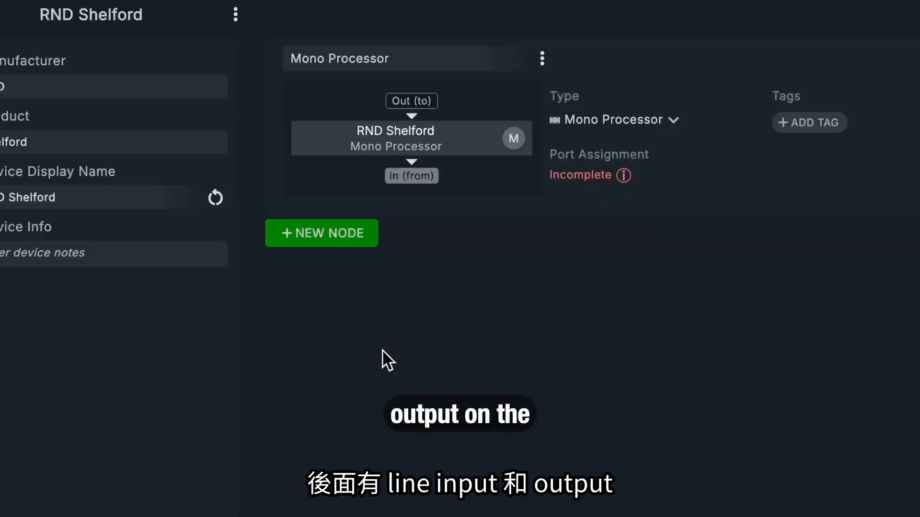
Step: Rename the RND Shelford's Mono Processor node as ChannelStrip
{"action": "left_click", "coordinate": [405, 59]}
{"action": "type", "text": "Ch"}
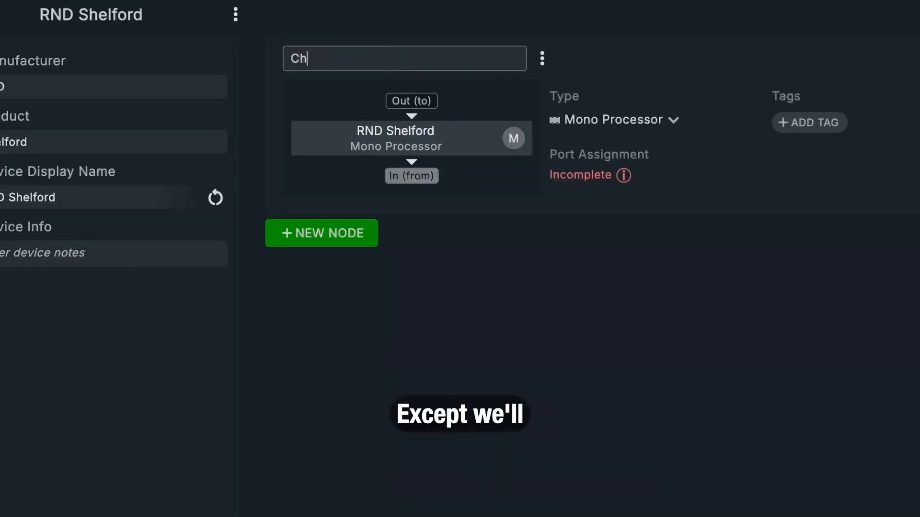
{"action": "type", "text": "annel Stri"}
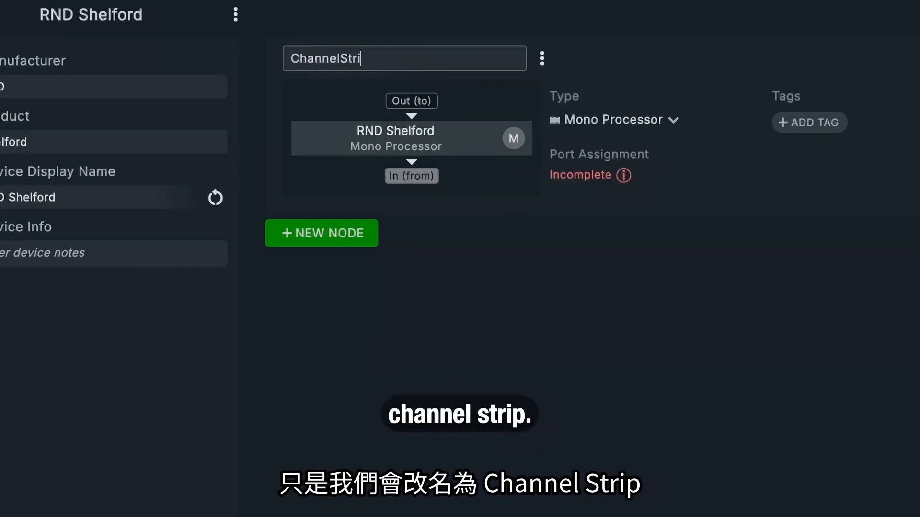
{"action": "type", "text": "p"}
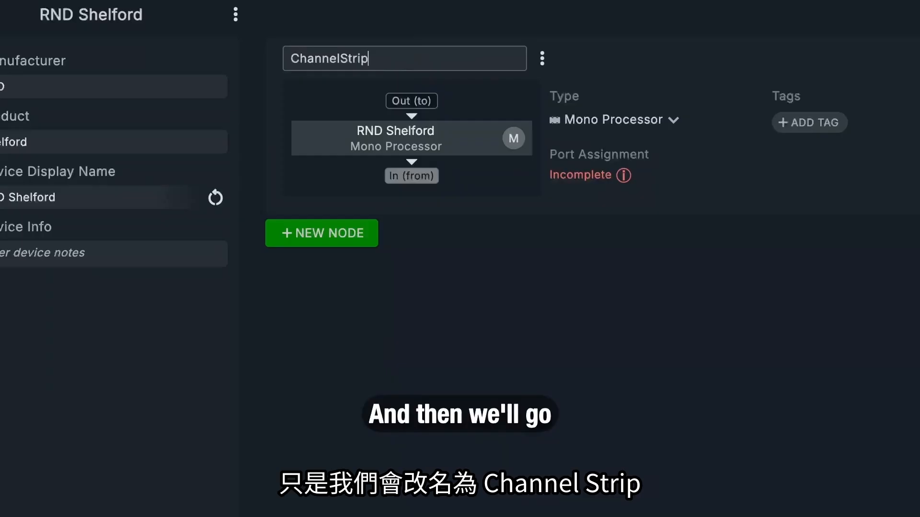
{"action": "left_click", "coordinate": [538, 198]}
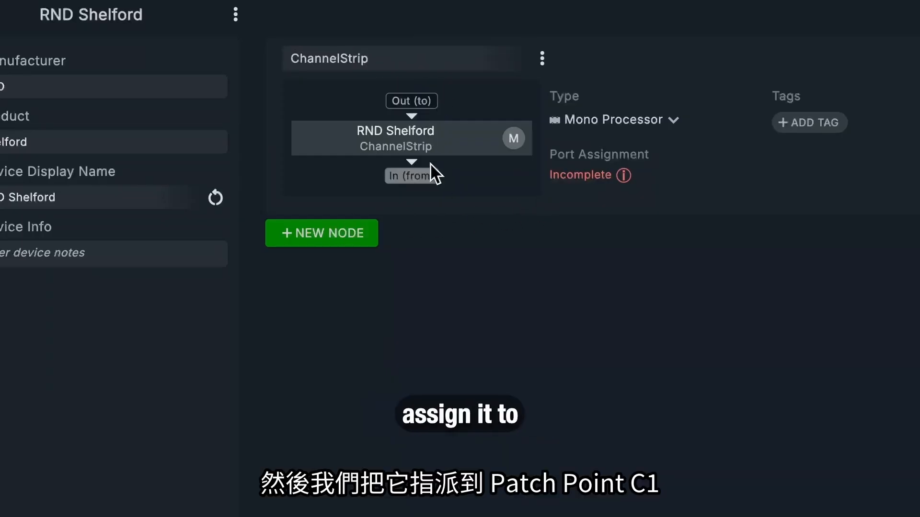
Step: Assign both the Out (to) and In (from) ports of the ChannelStrip node to C1
{"action": "left_click", "coordinate": [429, 102]}
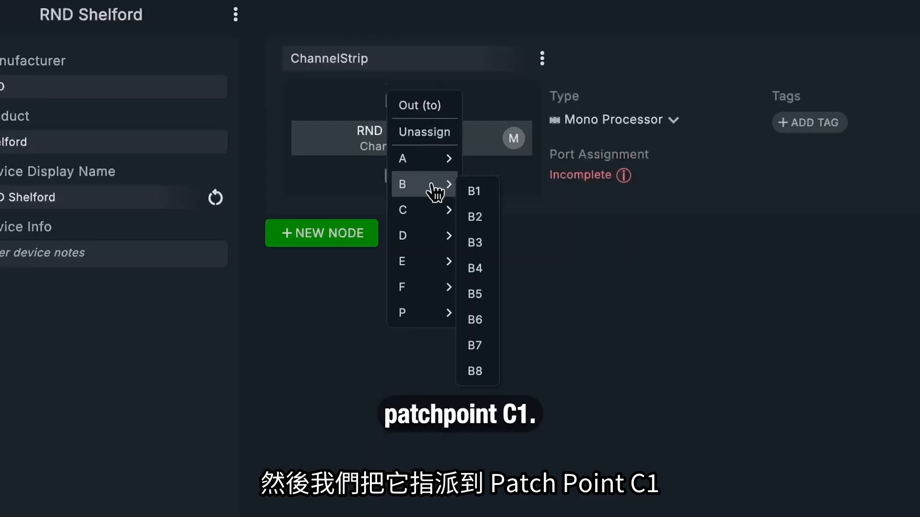
{"action": "mouse_move", "coordinate": [433, 208]}
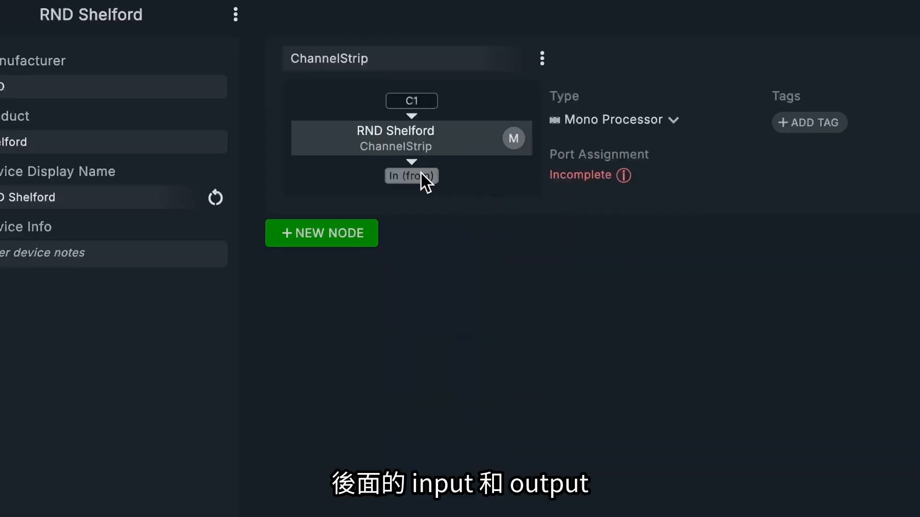
{"action": "left_click", "coordinate": [422, 176]}
{"action": "mouse_move", "coordinate": [431, 285]}
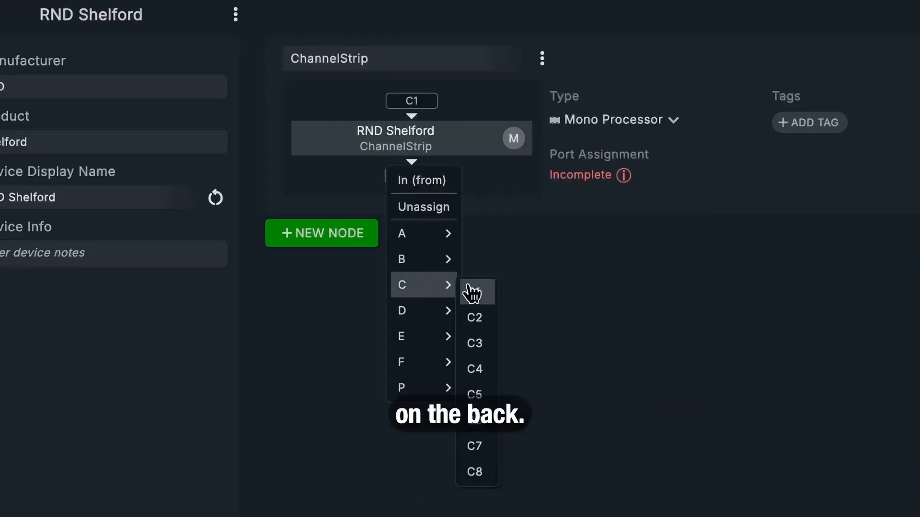
{"action": "left_click", "coordinate": [472, 293]}
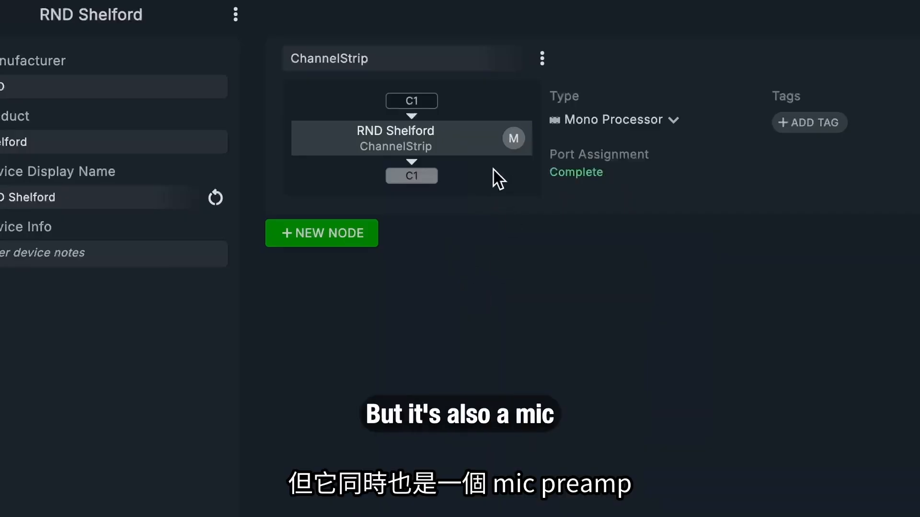
Step: Add a Mono Source node named MicPreamp to the RND Shelford and assign its In (from) port to C1
{"action": "left_click", "coordinate": [348, 231]}
{"action": "left_click", "coordinate": [397, 267]}
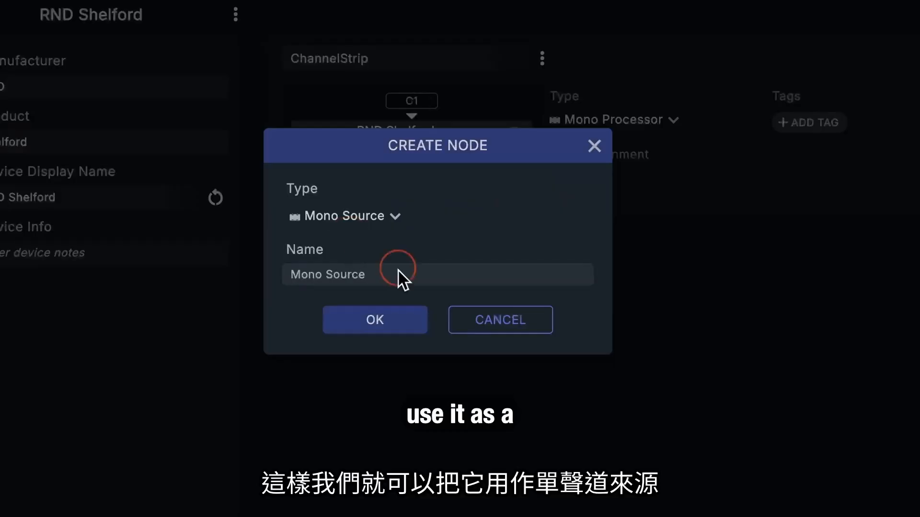
{"action": "type", "text": "MicPreamp"}
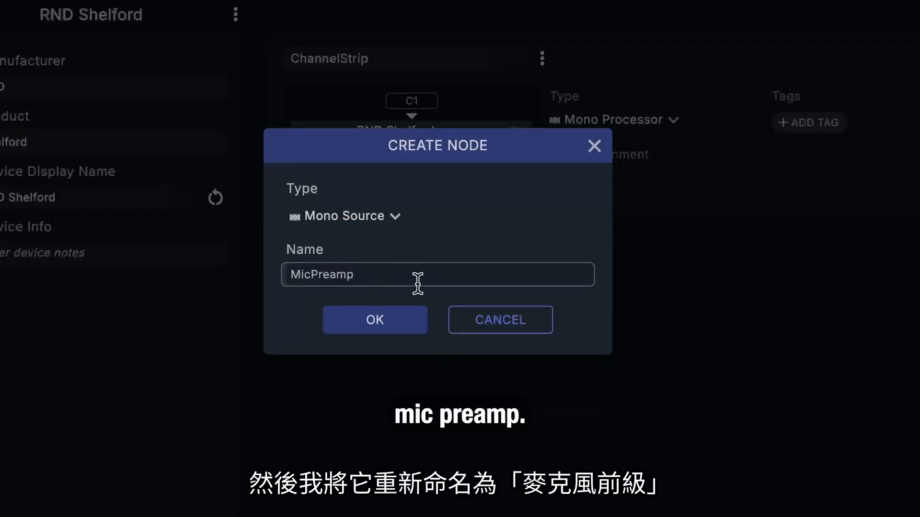
{"action": "left_click", "coordinate": [373, 321]}
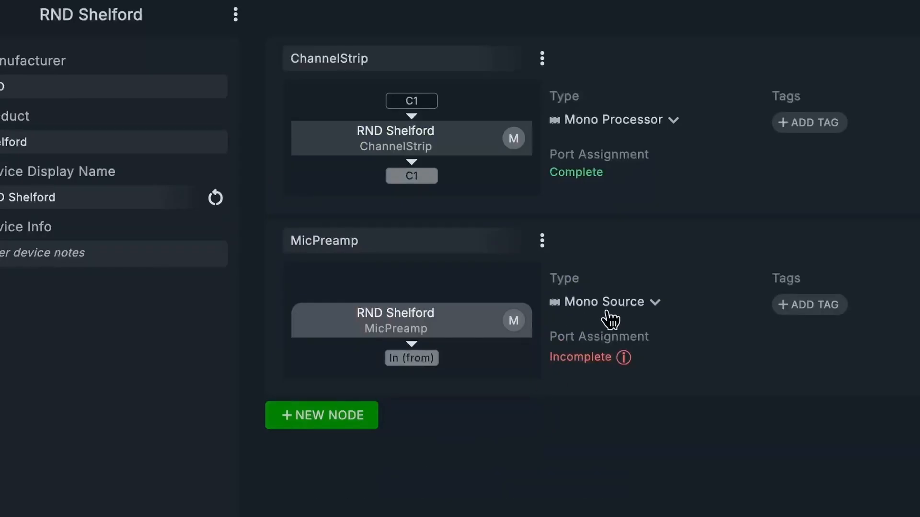
{"action": "left_click", "coordinate": [420, 358]}
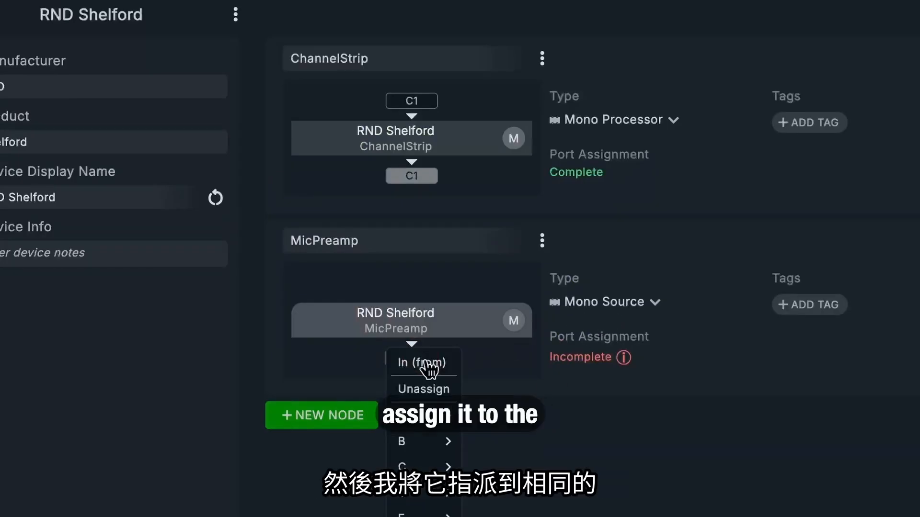
{"action": "mouse_move", "coordinate": [424, 467]}
{"action": "left_click", "coordinate": [522, 474]}
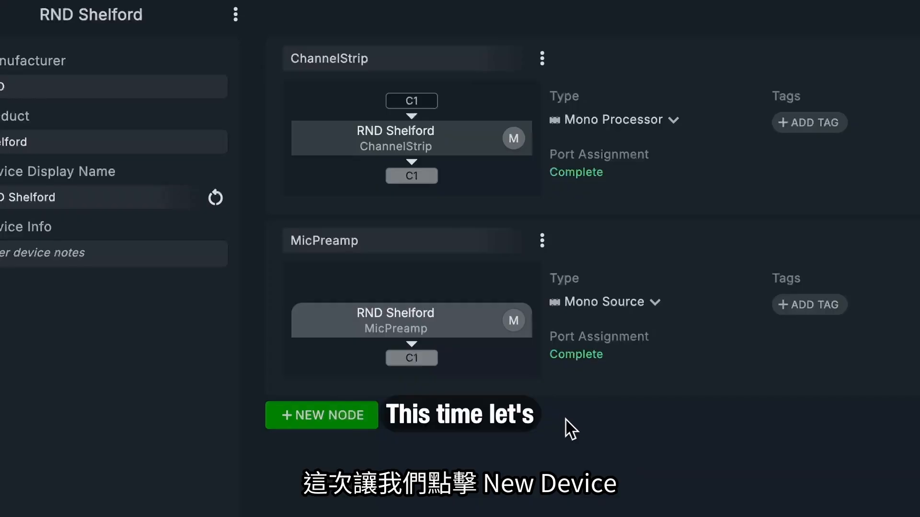
Step: Create a new device with manufacturer Avedis and product MD7
{"action": "left_click", "coordinate": [238, 185]}
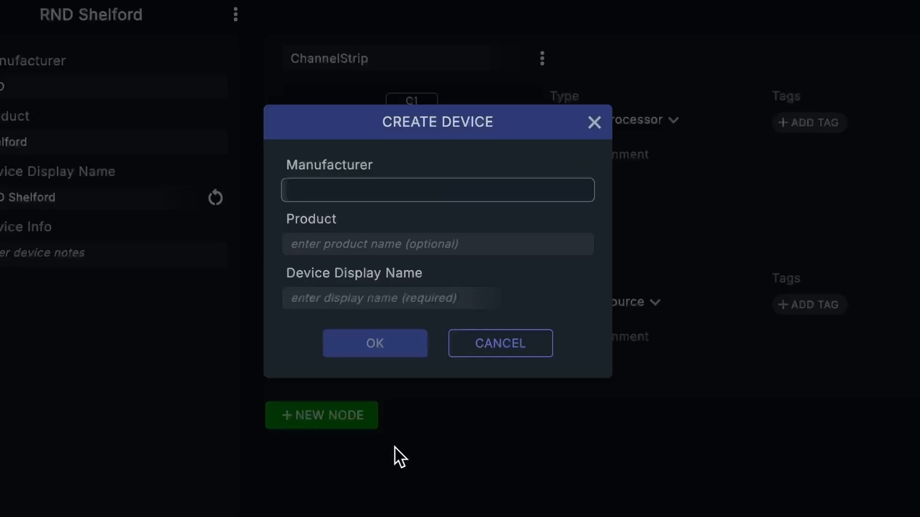
{"action": "type", "text": "Ave"}
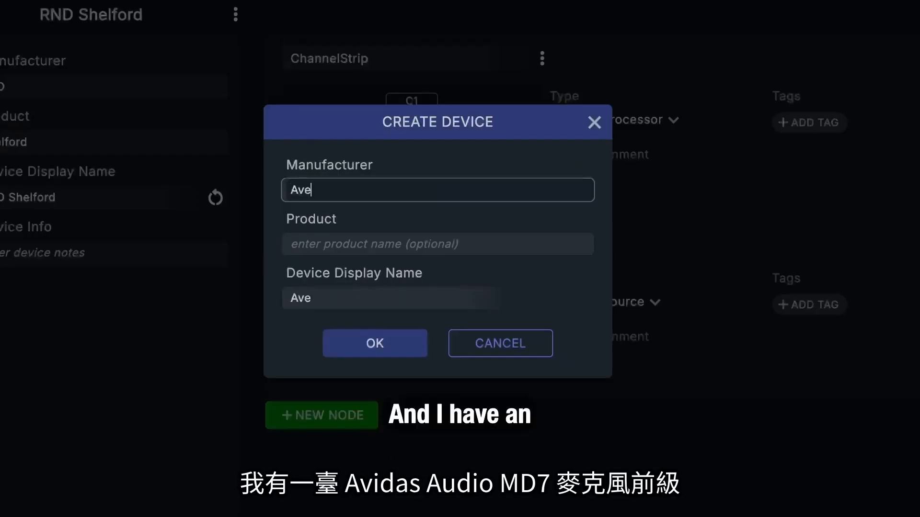
{"action": "type", "text": "dis"}
{"action": "key", "text": "Tab"}
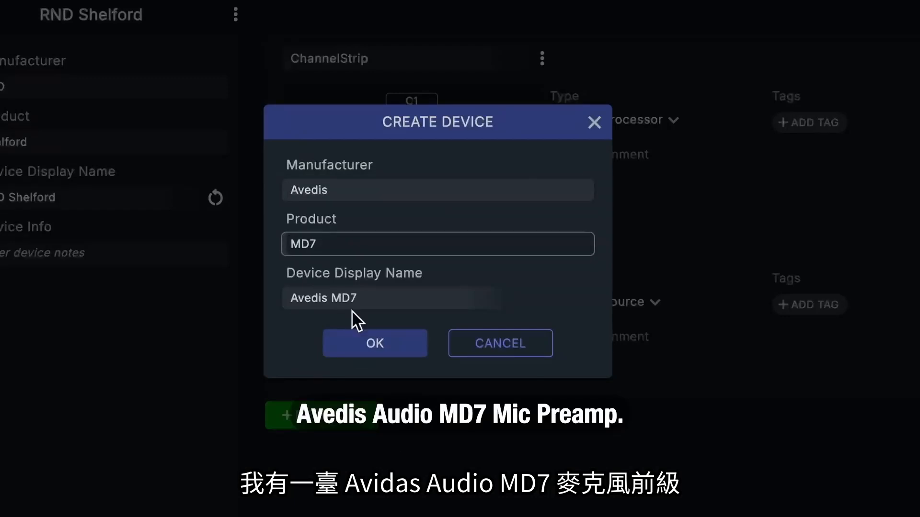
{"action": "left_click", "coordinate": [403, 343]}
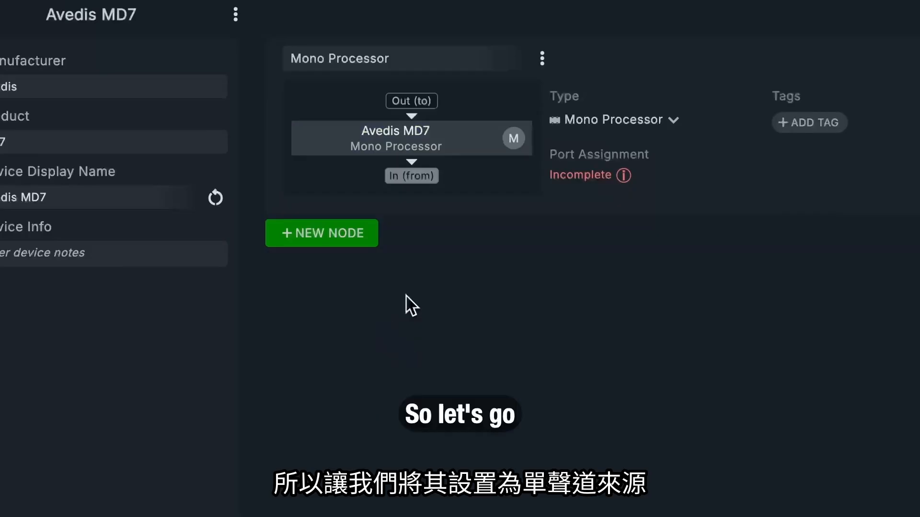
Step: Change the Avedis MD7's node type to Mono Source and assign its In (from) port to B4
{"action": "left_click", "coordinate": [613, 120]}
{"action": "left_click", "coordinate": [610, 125]}
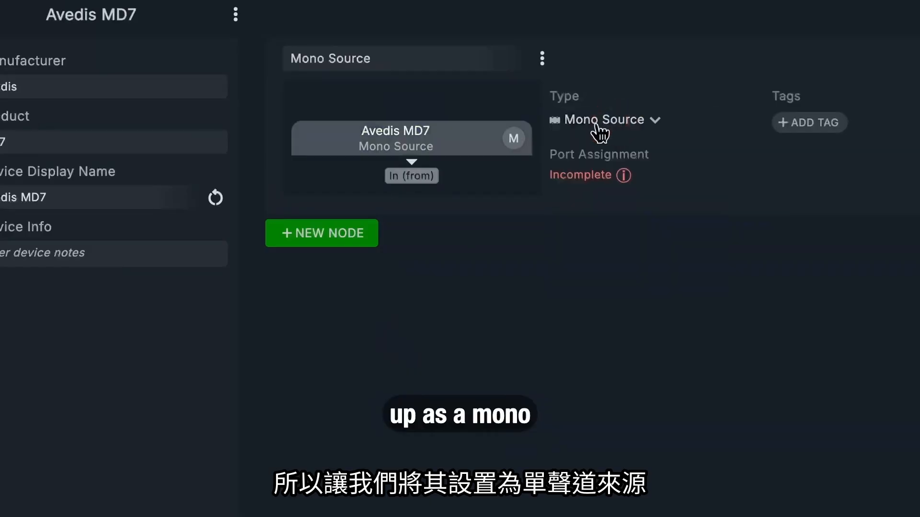
{"action": "left_click", "coordinate": [413, 177]}
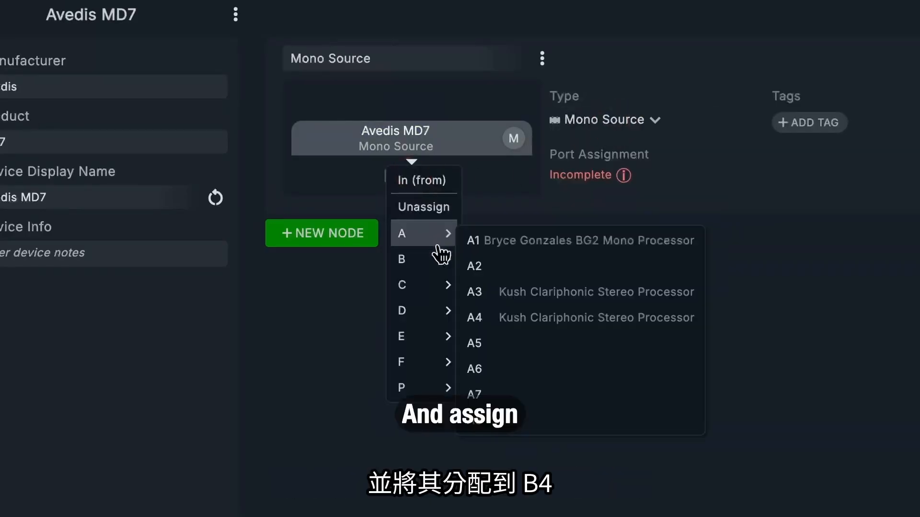
{"action": "mouse_move", "coordinate": [437, 259]}
{"action": "left_click", "coordinate": [496, 339]}
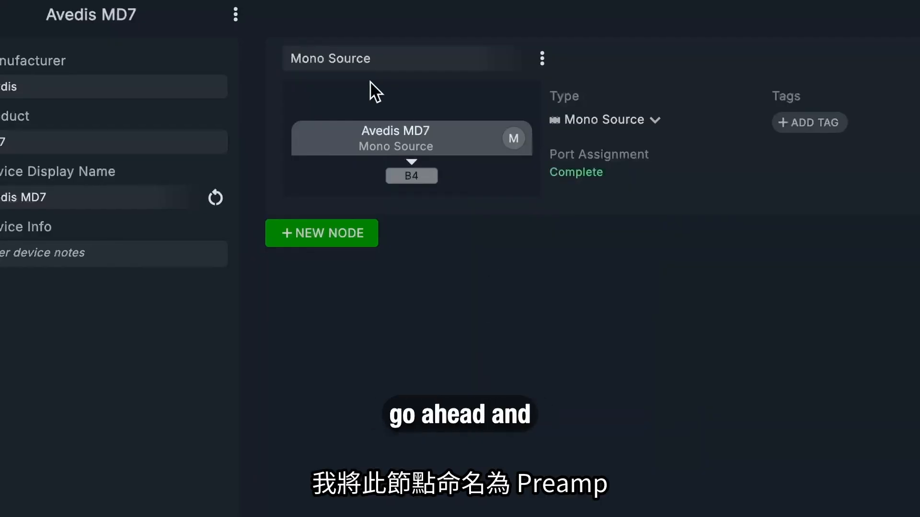
Step: Rename the Avedis MD7's Mono Source node as Preamp
{"action": "left_click", "coordinate": [387, 59]}
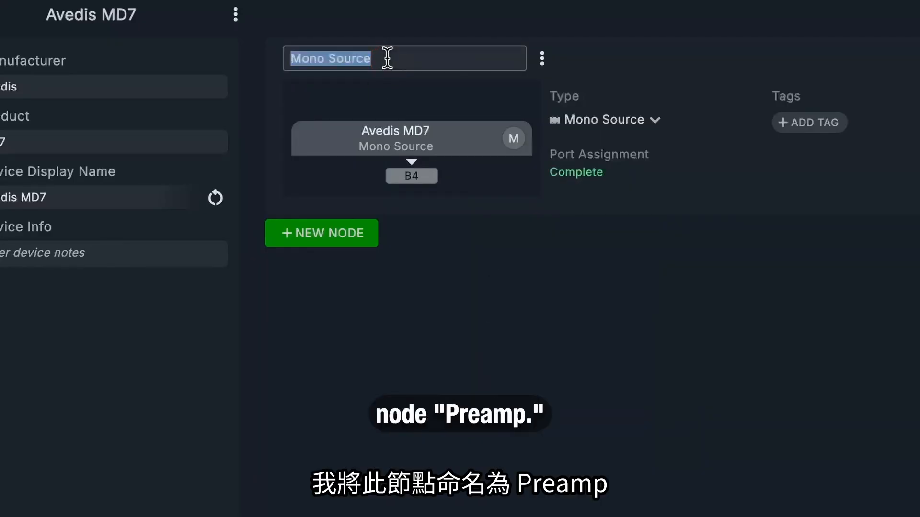
{"action": "type", "text": "Preamp"}
{"action": "key", "text": "Return"}
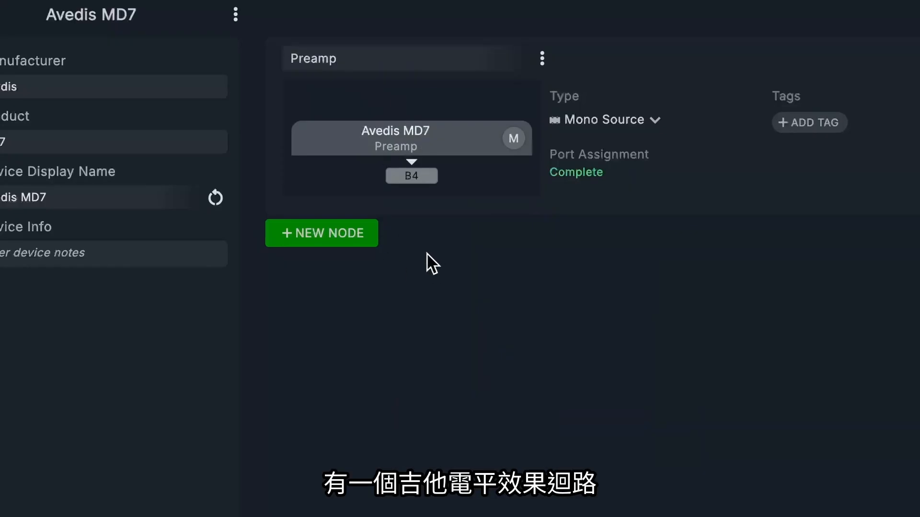
Step: Add a Mono Processor node named GuitarLoop to the Avedis MD7
{"action": "left_click", "coordinate": [354, 236]}
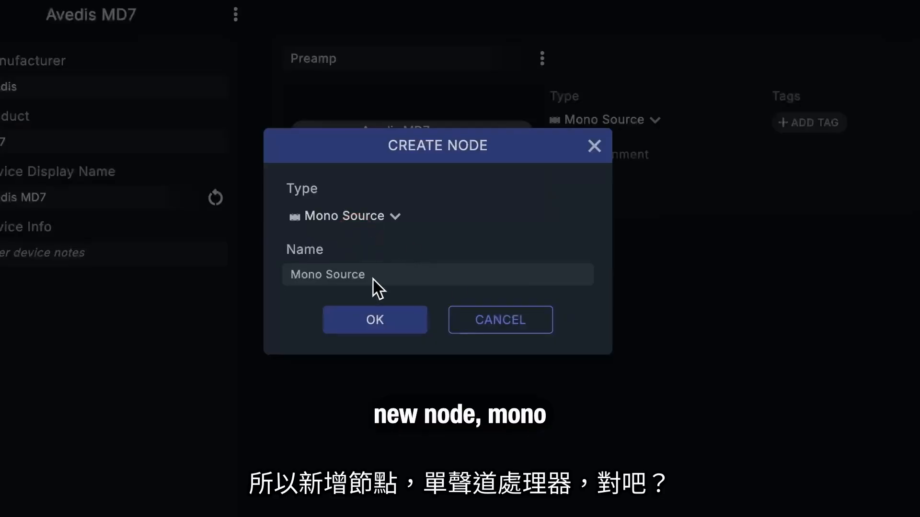
{"action": "left_click", "coordinate": [379, 220]}
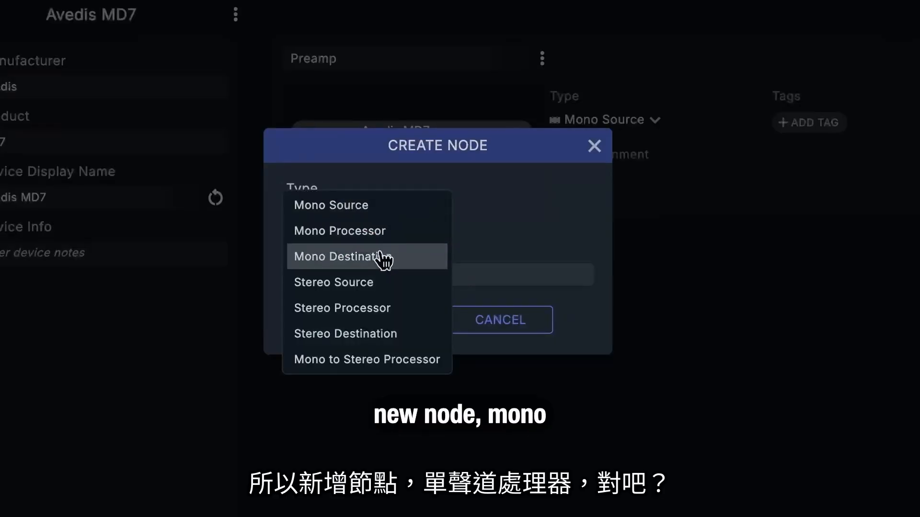
{"action": "left_click", "coordinate": [381, 231]}
{"action": "triple_click", "coordinate": [401, 274]}
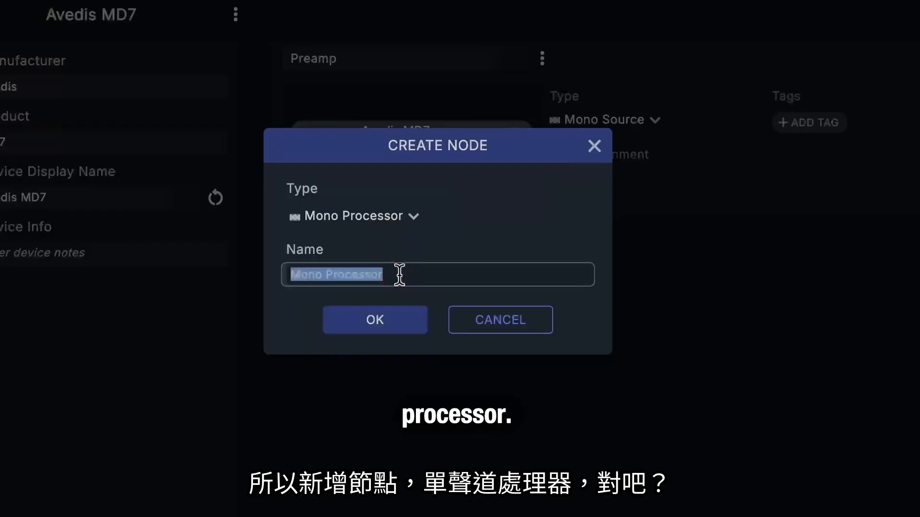
{"action": "type", "text": "G"}
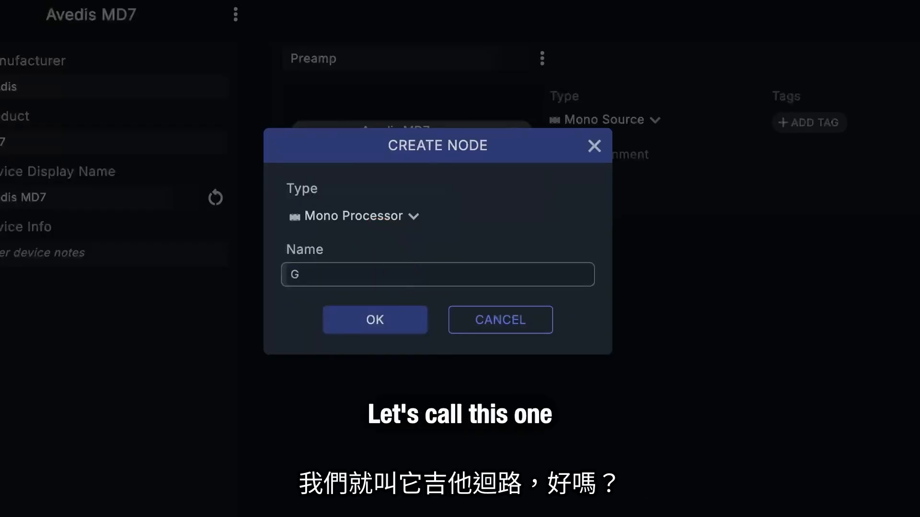
{"action": "type", "text": "uitarLoo"}
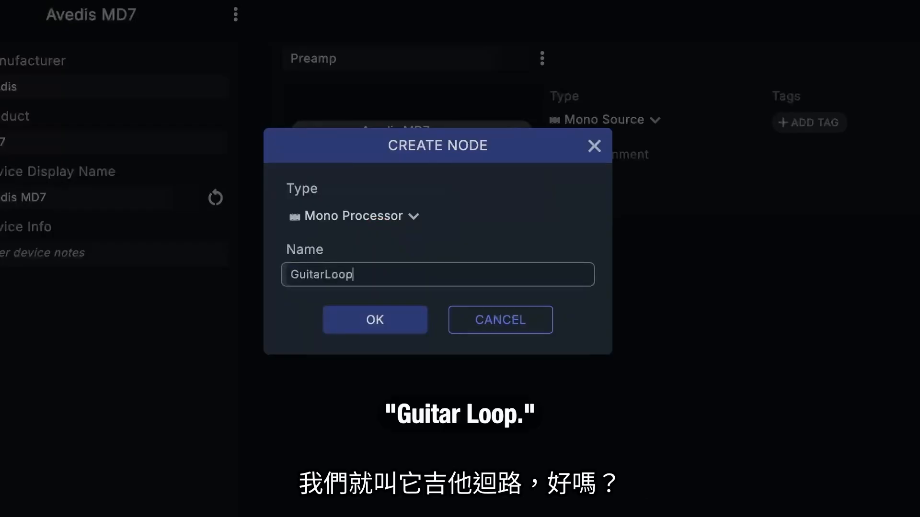
{"action": "type", "text": "p"}
{"action": "key", "text": "Return"}
{"action": "left_click", "coordinate": [392, 319]}
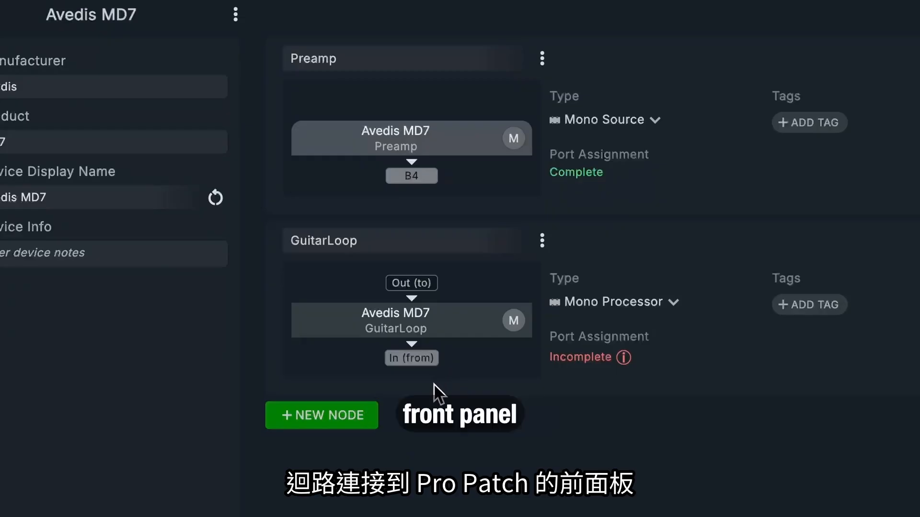
Step: Assign both the Out (to) and In (from) ports of the GuitarLoop node to P1
{"action": "left_click", "coordinate": [424, 283]}
{"action": "mouse_move", "coordinate": [421, 499]}
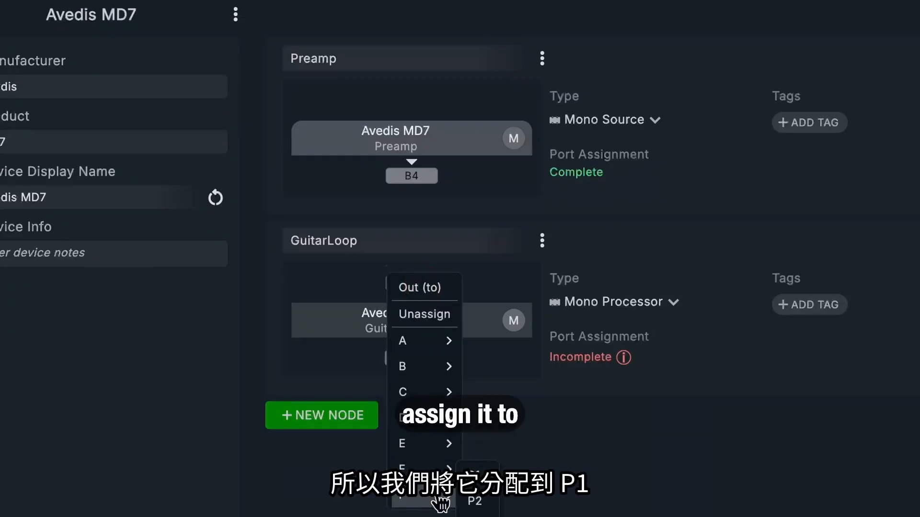
{"action": "left_click", "coordinate": [474, 475]}
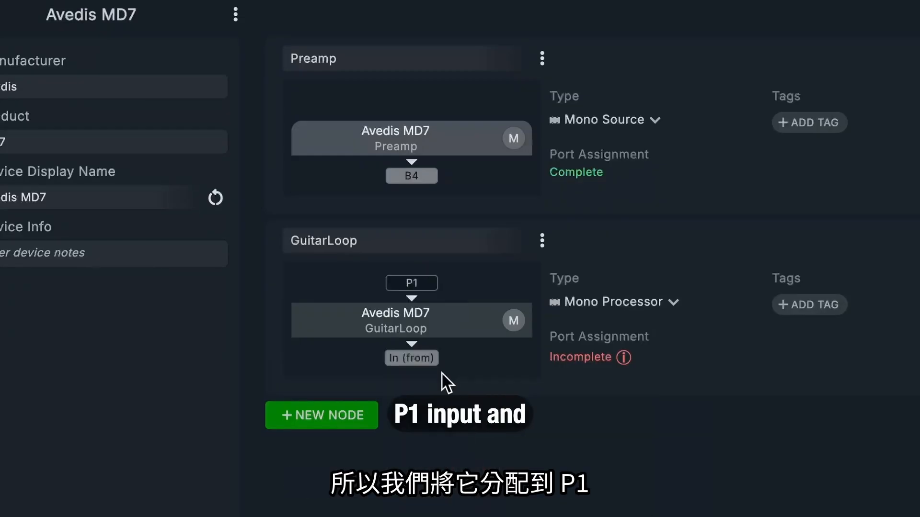
{"action": "left_click", "coordinate": [420, 358]}
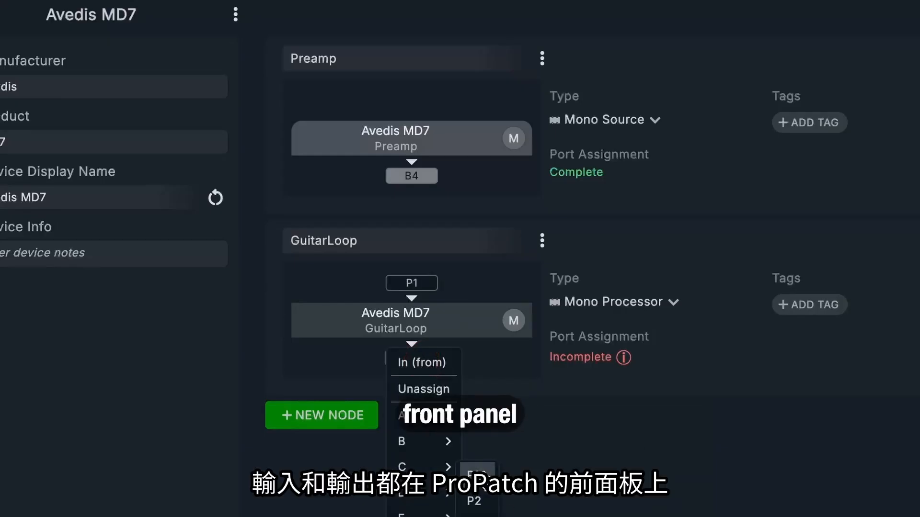
{"action": "left_click", "coordinate": [483, 479]}
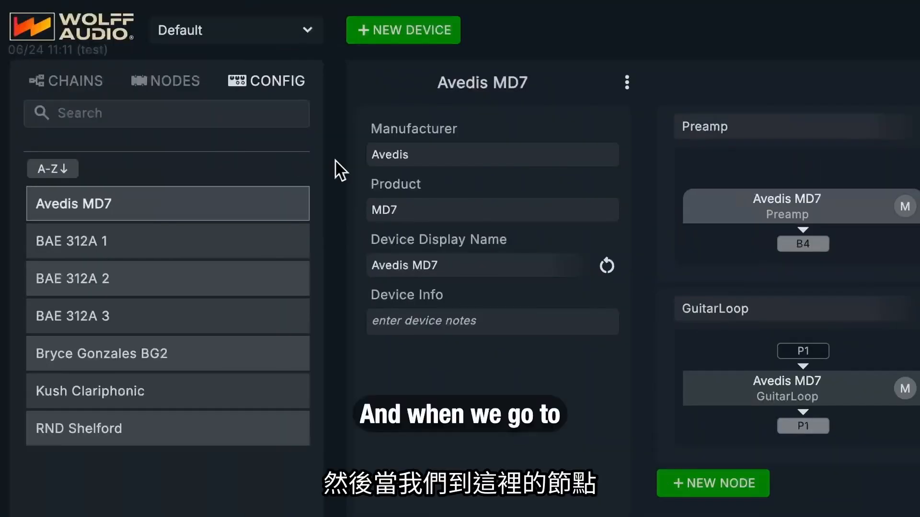
Step: Review the configured nodes in the processors, sources and destinations lists, including the Kush Clariphonic stereo node's channels
{"action": "left_click", "coordinate": [179, 80]}
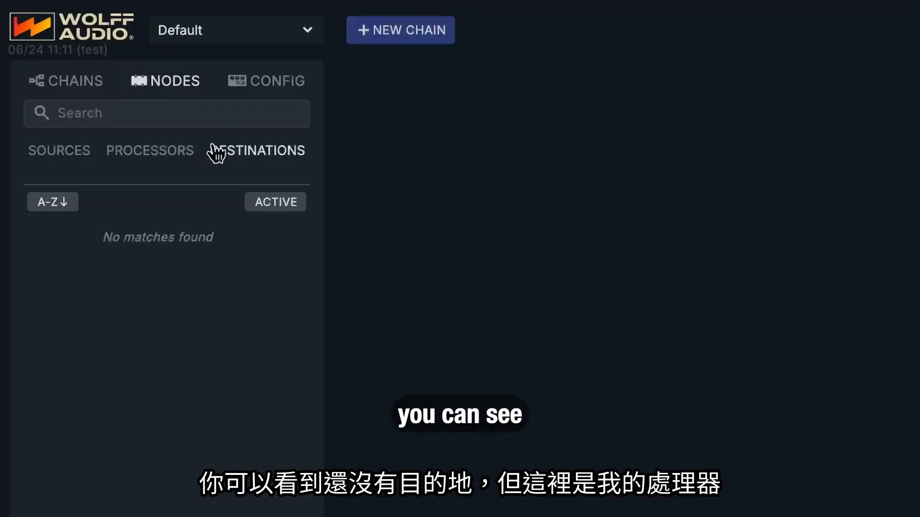
{"action": "left_click", "coordinate": [163, 151]}
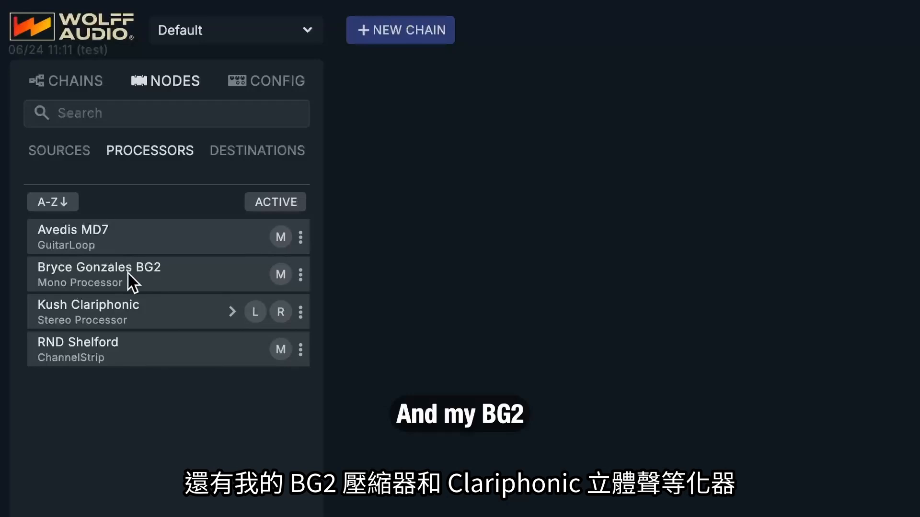
{"action": "left_click", "coordinate": [233, 312]}
{"action": "left_click", "coordinate": [232, 311]}
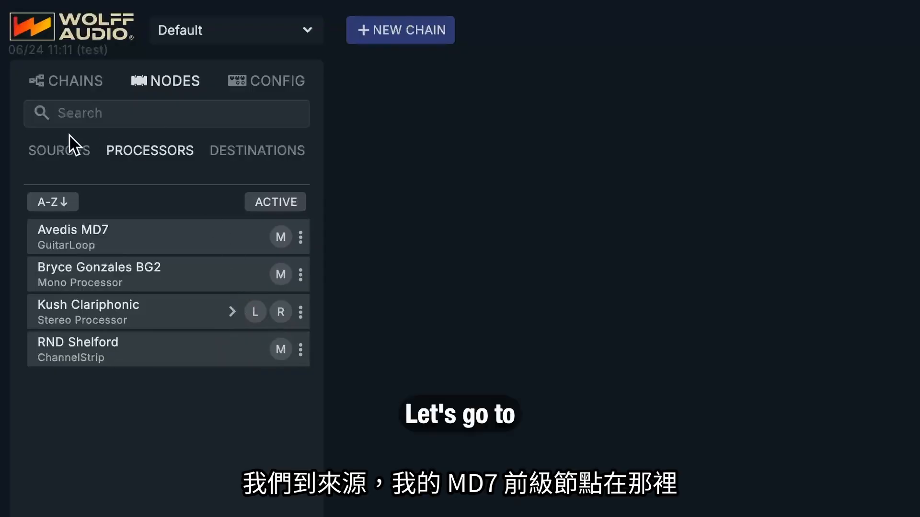
{"action": "left_click", "coordinate": [62, 152]}
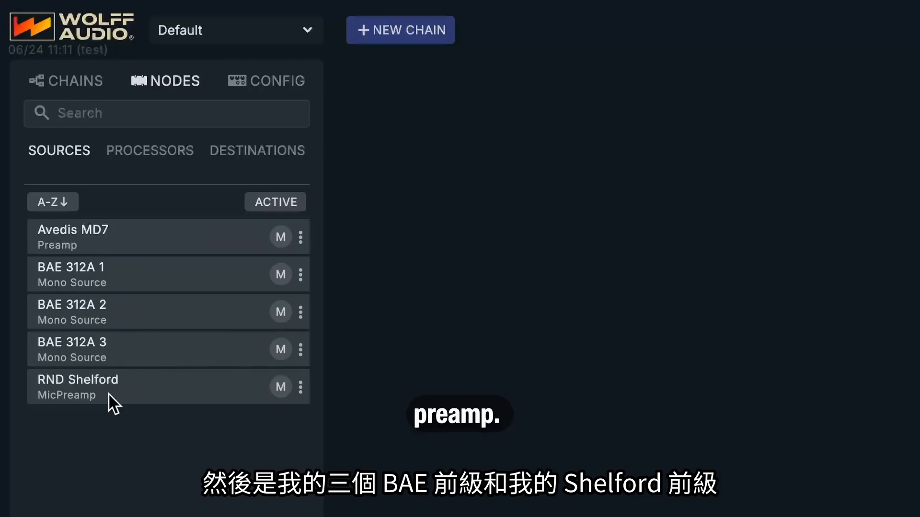
{"action": "left_click", "coordinate": [249, 151]}
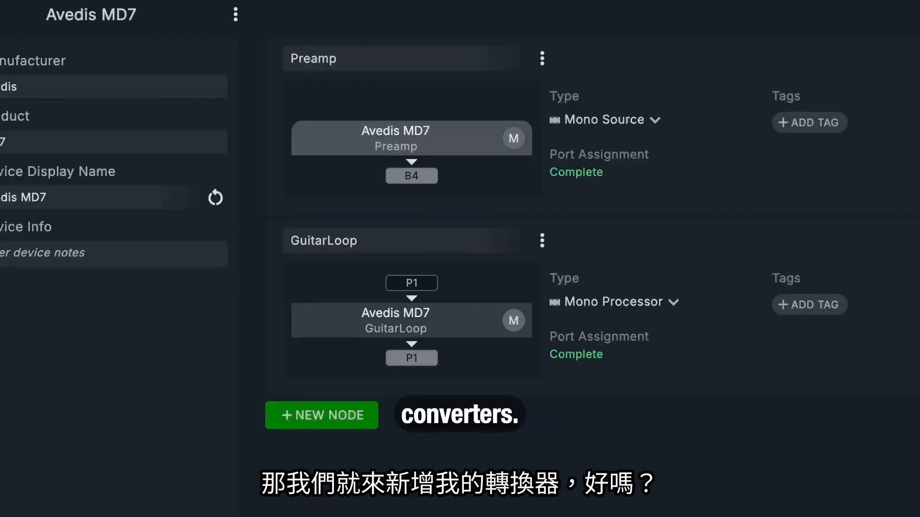
Step: Create a new device with manufacturer RME and product M32AD
{"action": "left_click", "coordinate": [2, 192]}
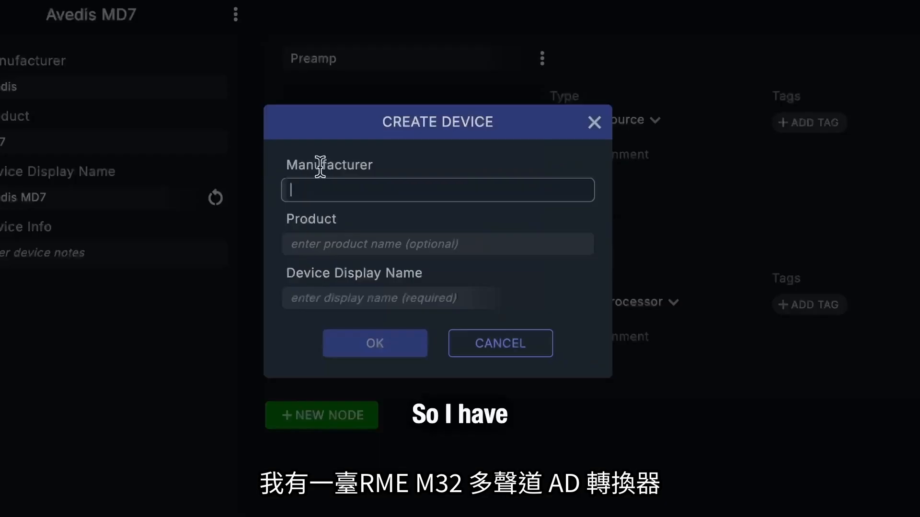
{"action": "type", "text": "RME"}
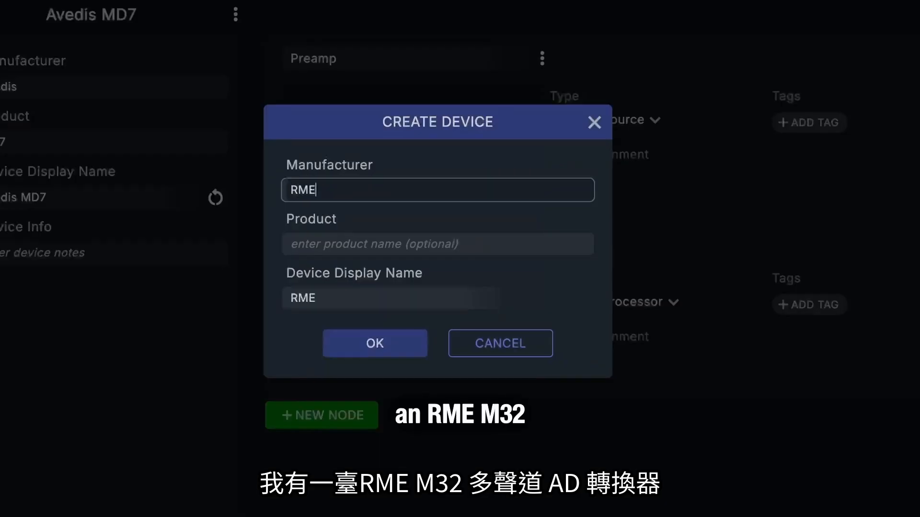
{"action": "key", "text": "Tab"}
{"action": "type", "text": "M32A"}
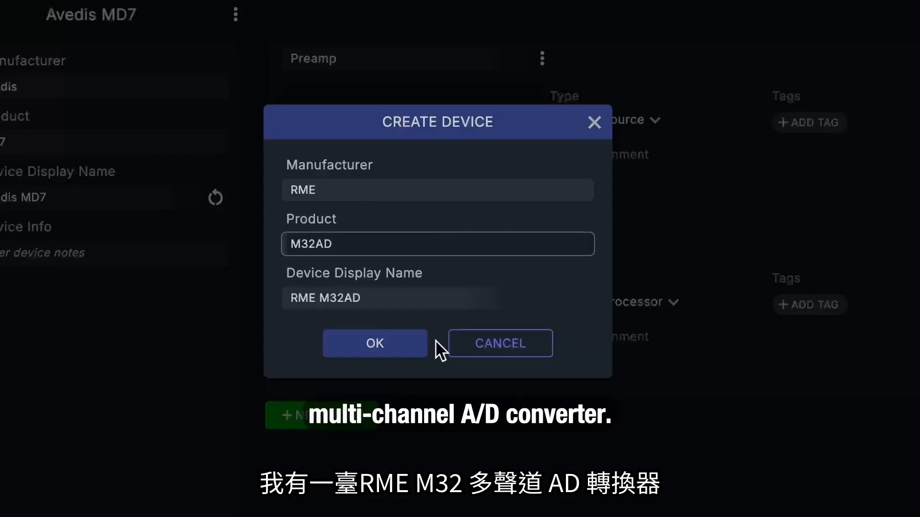
{"action": "left_click", "coordinate": [403, 356]}
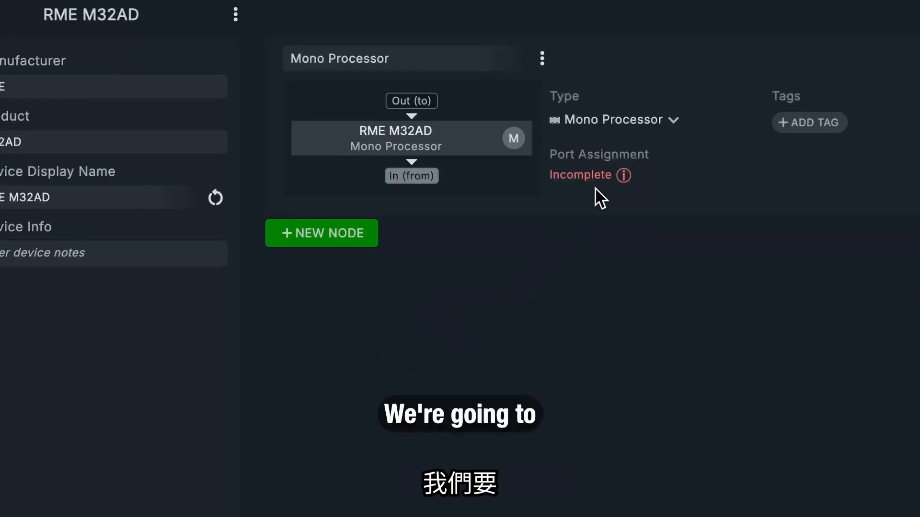
Step: Change the RME M32AD's node type to Mono Destination and assign its Out (to) port to D1
{"action": "left_click", "coordinate": [625, 120]}
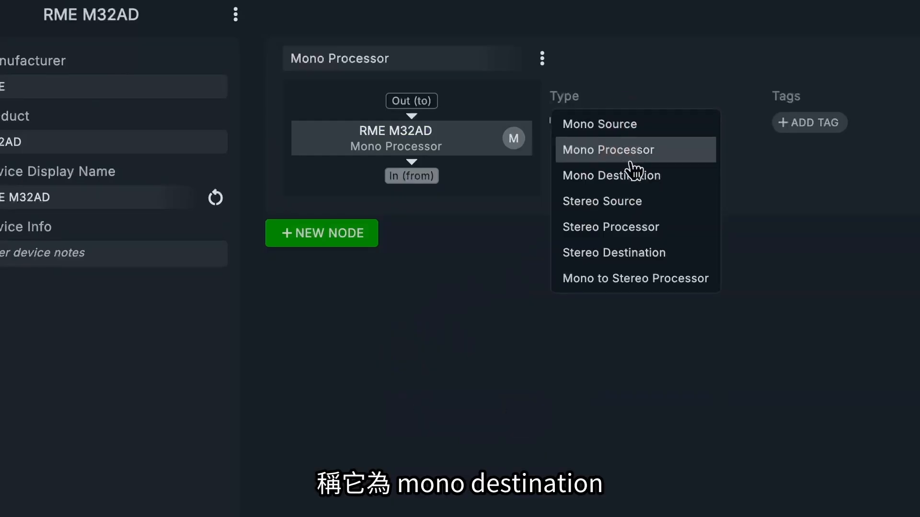
{"action": "left_click", "coordinate": [628, 178]}
{"action": "left_click", "coordinate": [411, 101]}
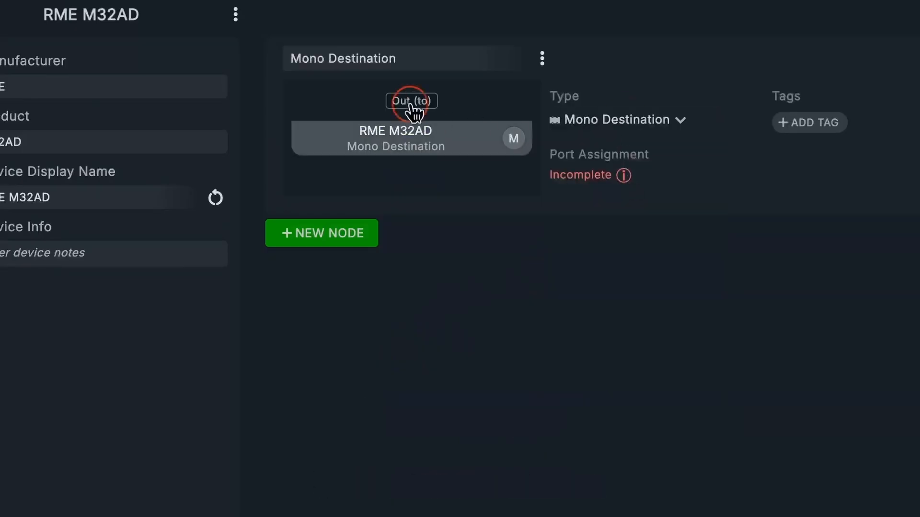
{"action": "mouse_move", "coordinate": [423, 239]}
{"action": "left_click", "coordinate": [473, 245]}
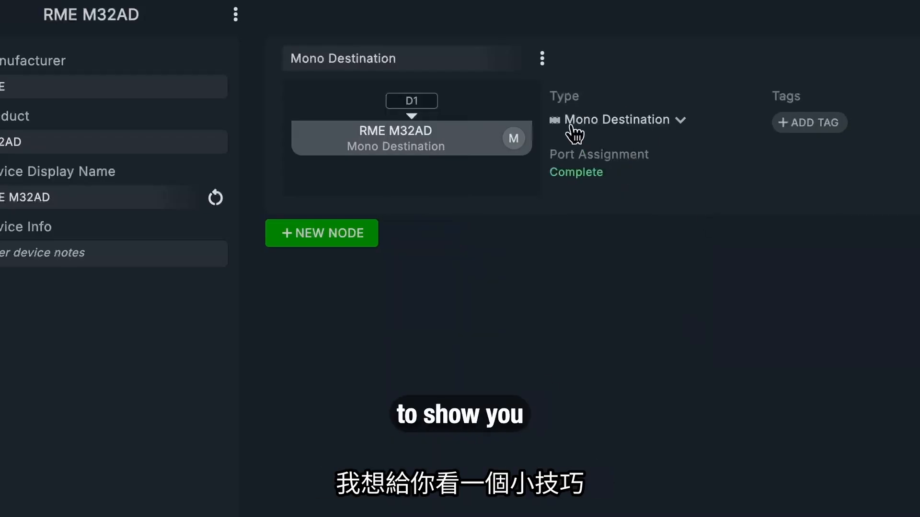
Step: Rename the RME M32AD's Mono Destination node as AD 1
{"action": "left_click", "coordinate": [424, 57]}
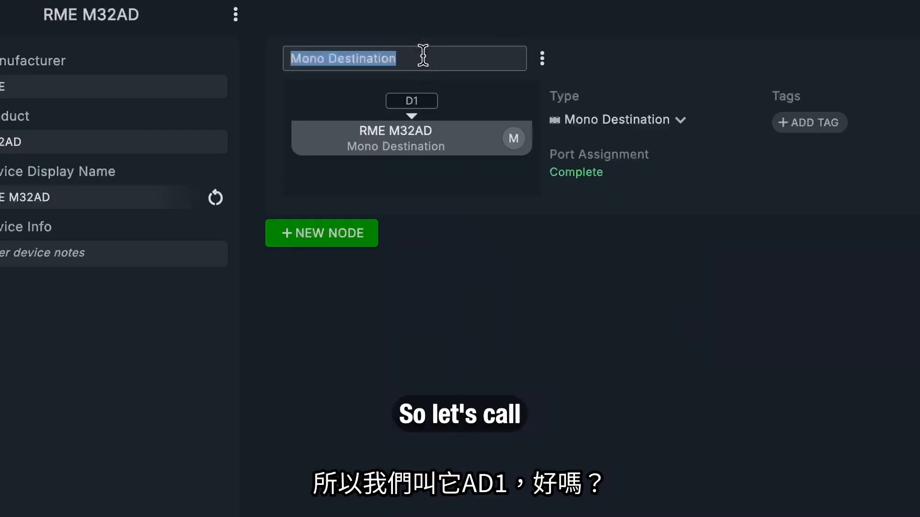
{"action": "type", "text": "AD 1"}
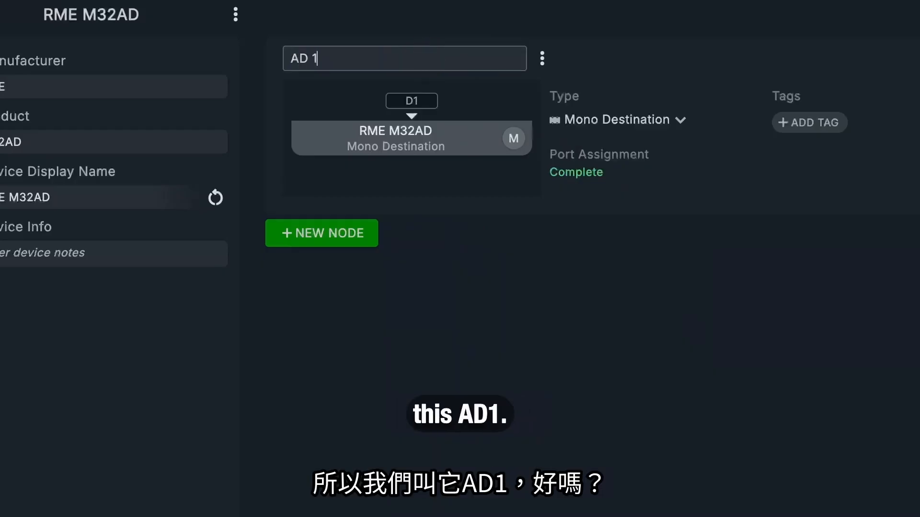
{"action": "key", "text": "Return"}
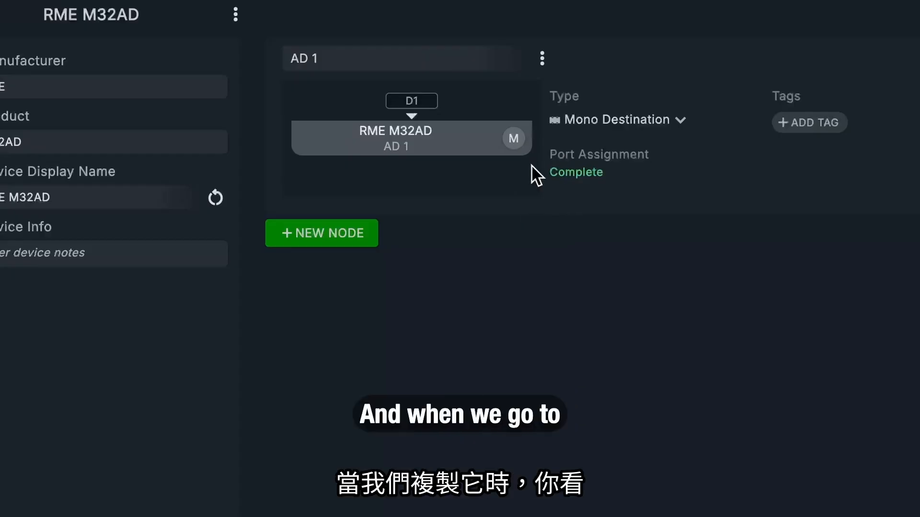
Step: Duplicate the AD 1 node and assign the copy's Out (to) port to D2
{"action": "left_click", "coordinate": [542, 59]}
{"action": "left_click", "coordinate": [544, 54]}
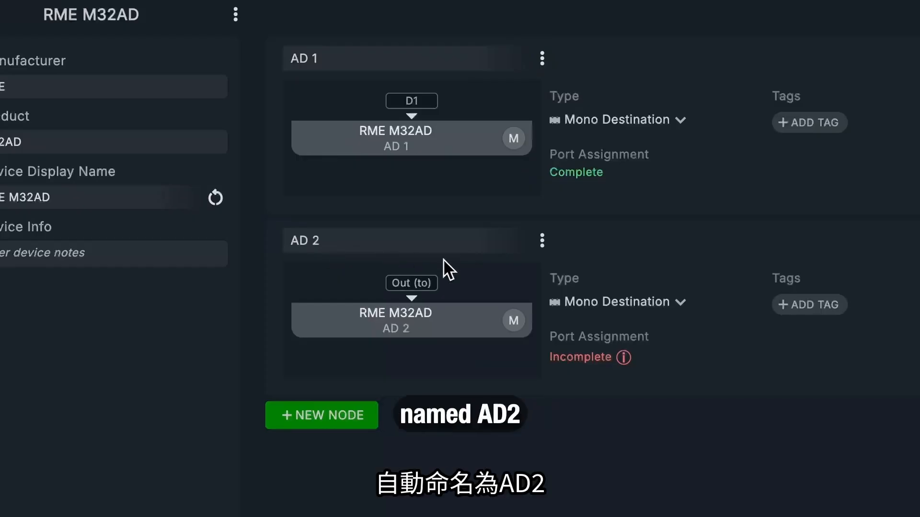
{"action": "left_click", "coordinate": [429, 282]}
{"action": "mouse_move", "coordinate": [424, 391]}
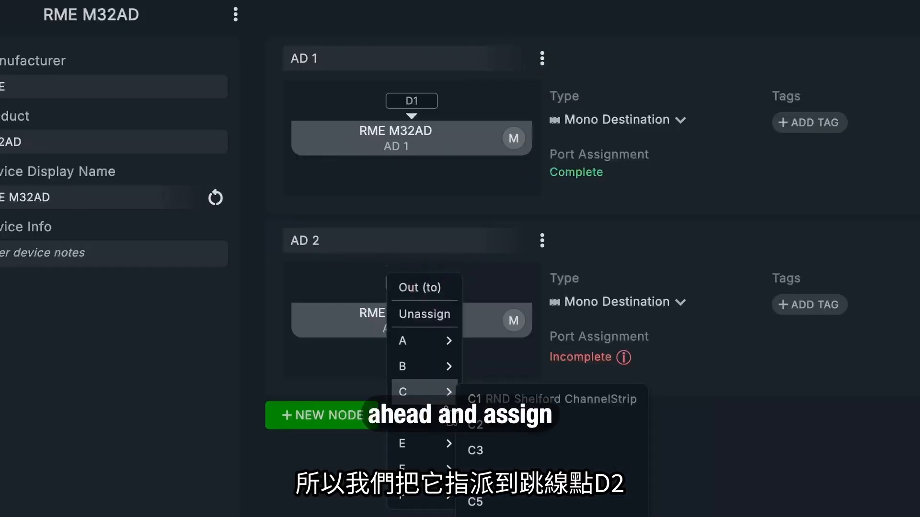
{"action": "mouse_move", "coordinate": [449, 431]}
{"action": "left_click", "coordinate": [503, 452]}
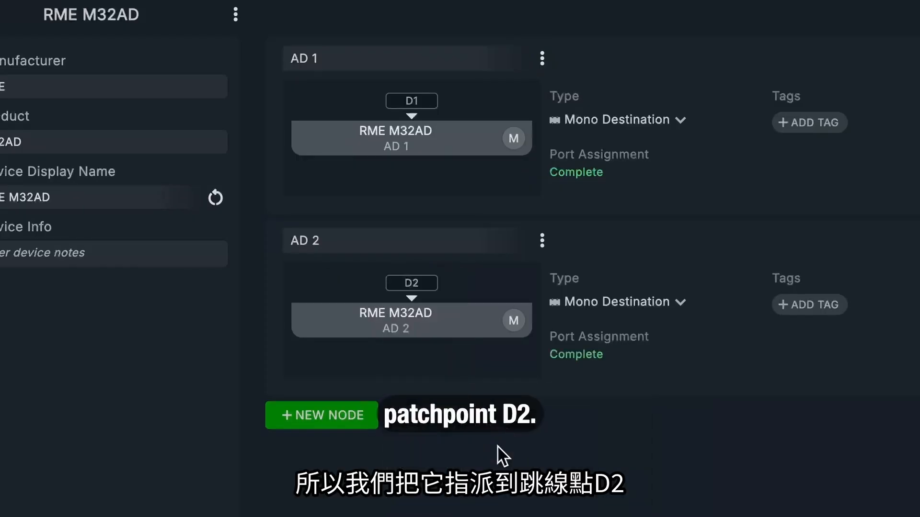
Step: Duplicate the AD 2 node and assign the copy's Out (to) port to D3
{"action": "left_click", "coordinate": [542, 241]}
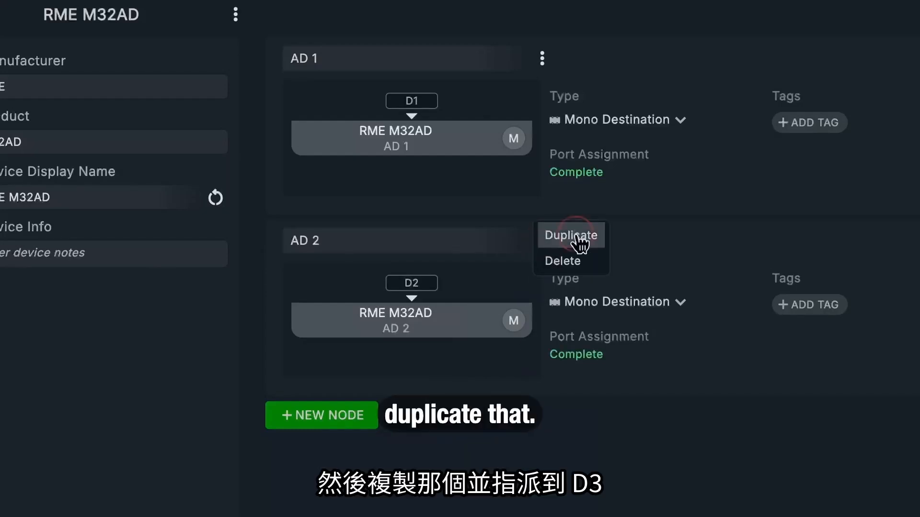
{"action": "left_click", "coordinate": [577, 237]}
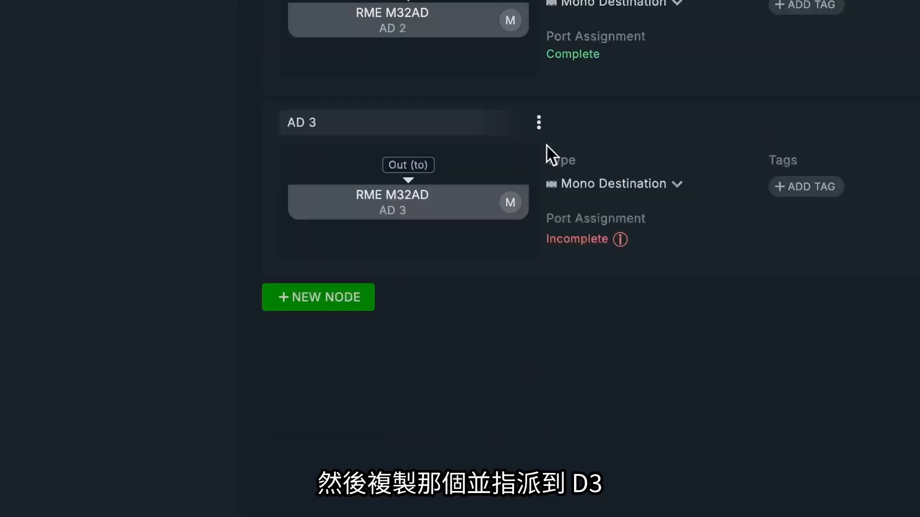
{"action": "left_click", "coordinate": [409, 164]}
{"action": "mouse_move", "coordinate": [431, 311]}
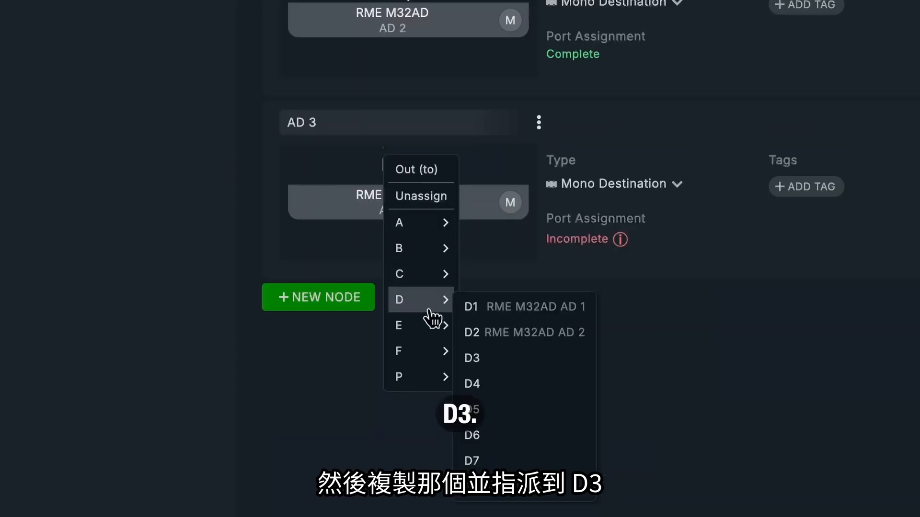
{"action": "left_click", "coordinate": [497, 359]}
Step: Duplicate the AD 3 node and assign the copy's Out (to) port to D4
{"action": "left_click", "coordinate": [538, 125]}
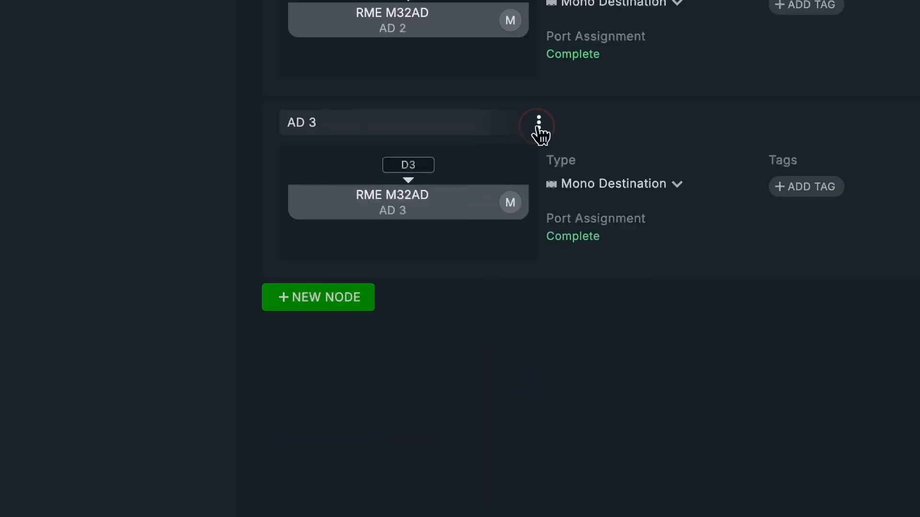
{"action": "left_click", "coordinate": [545, 119]}
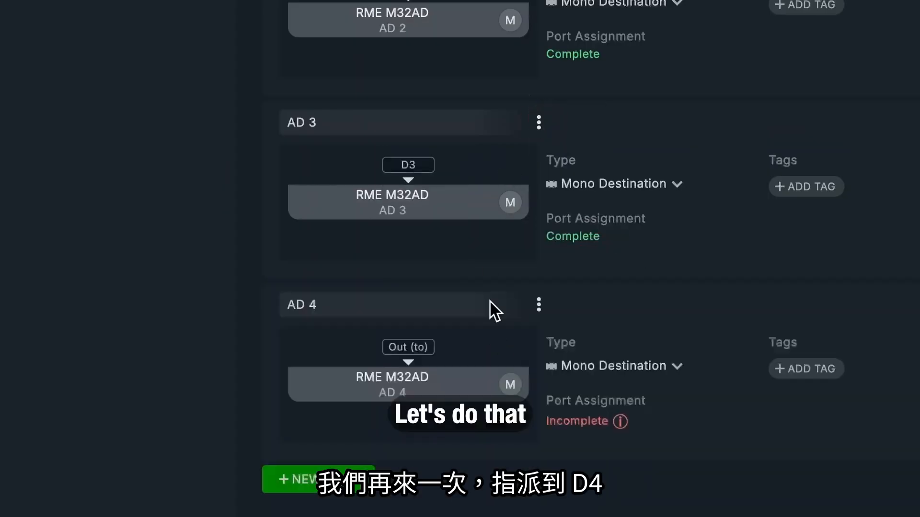
{"action": "left_click", "coordinate": [413, 347]}
{"action": "mouse_move", "coordinate": [416, 477]}
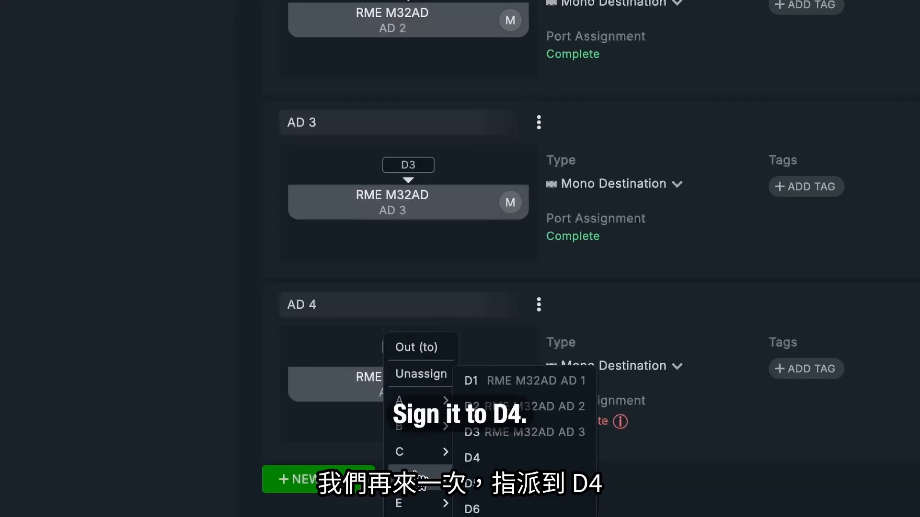
{"action": "left_click", "coordinate": [469, 457]}
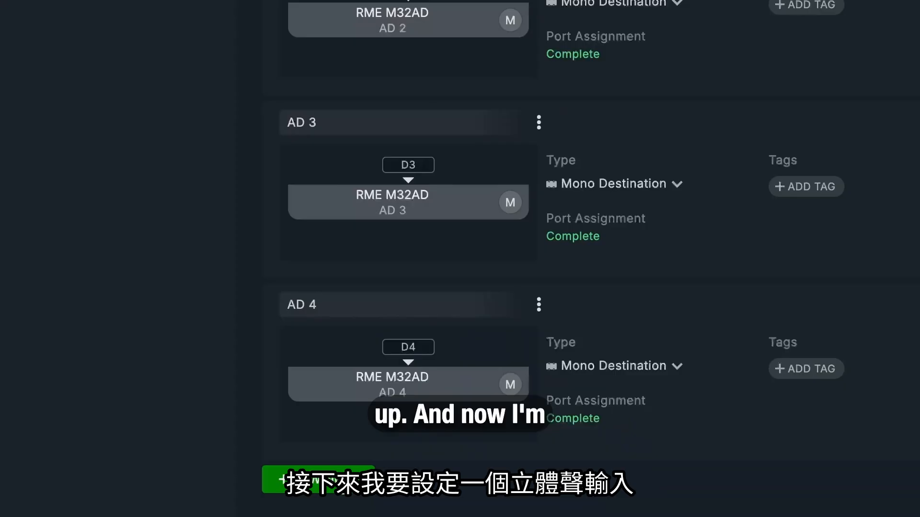
Step: Create a Stereo Destination node named AD 3-4 on the RME M32AD
{"action": "left_click", "coordinate": [318, 478]}
{"action": "left_click", "coordinate": [366, 218]}
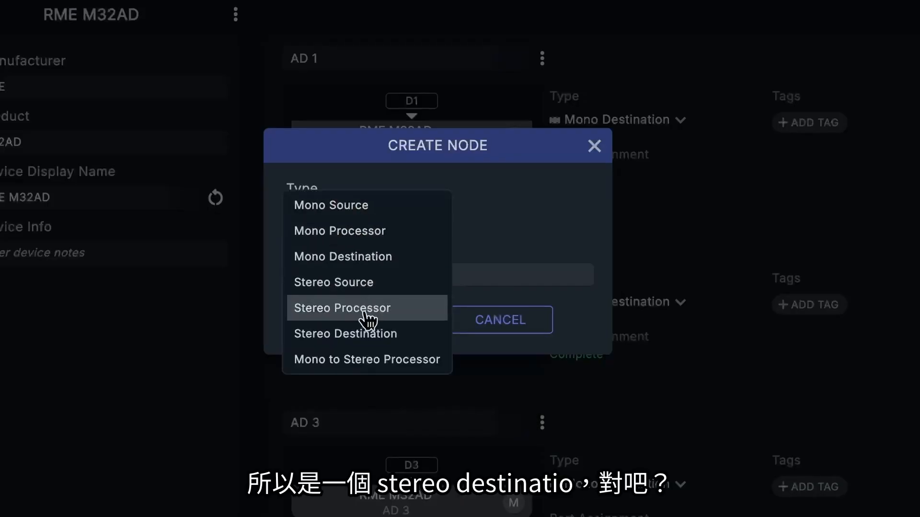
{"action": "left_click", "coordinate": [368, 337]}
{"action": "triple_click", "coordinate": [388, 275]}
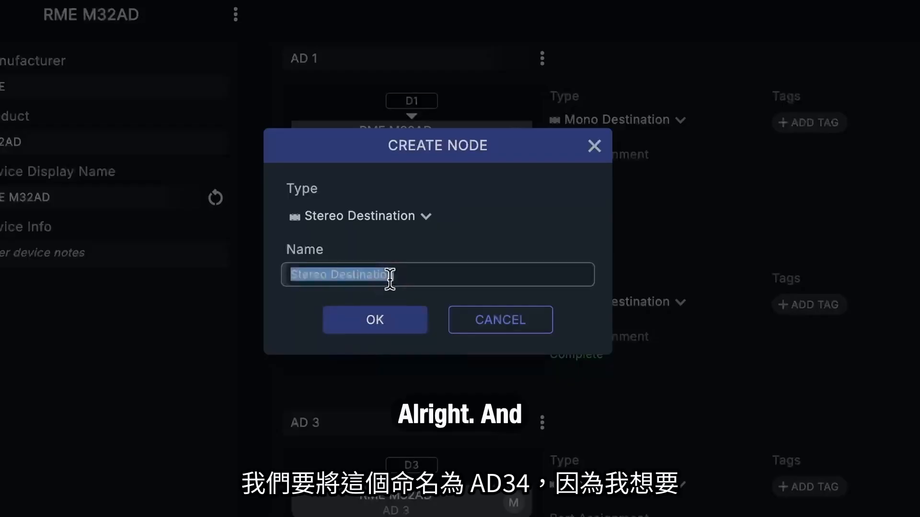
{"action": "type", "text": "AD 3-4"}
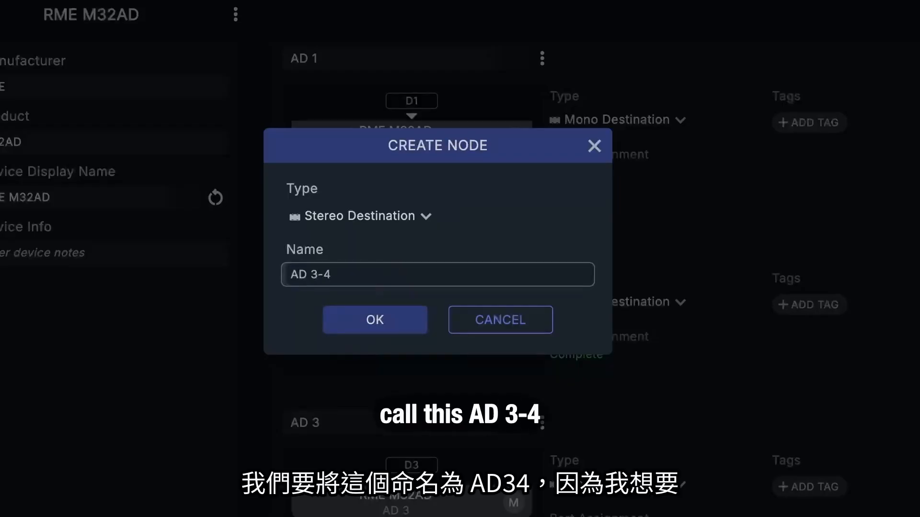
{"action": "left_click", "coordinate": [395, 321]}
Step: Assign the AD 3-4 node's two Out (to) ports to D3 and D4
{"action": "scroll", "coordinate": [431, 330], "scroll_direction": "down", "scroll_amount": 5}
{"action": "scroll", "coordinate": [407, 307], "scroll_direction": "down", "scroll_amount": 1}
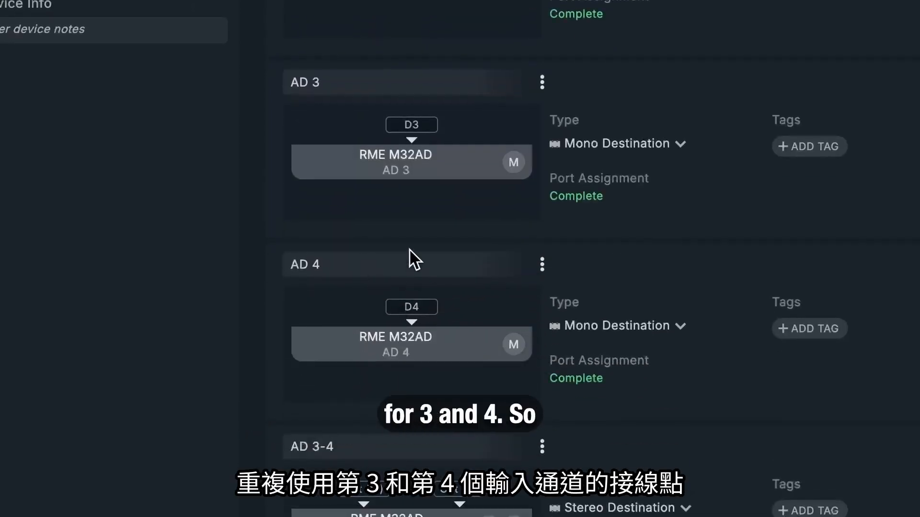
{"action": "scroll", "coordinate": [431, 378], "scroll_direction": "down", "scroll_amount": 3}
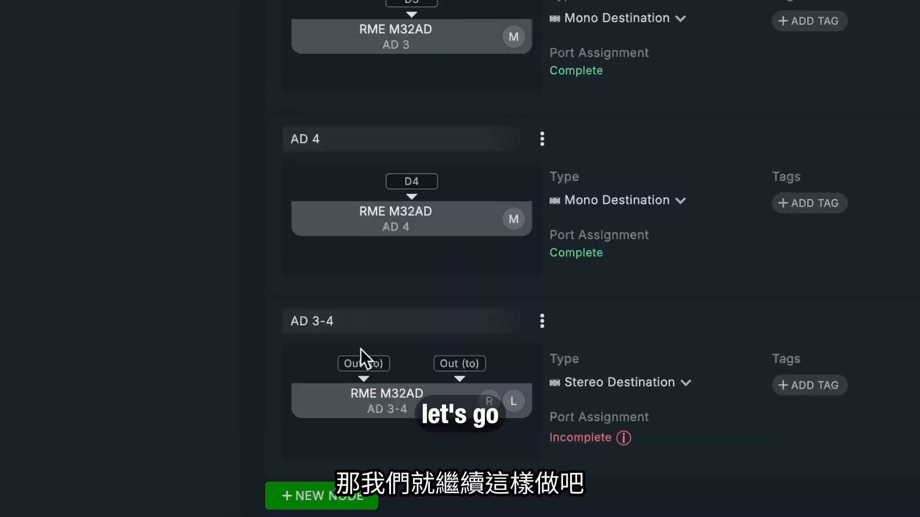
{"action": "left_click", "coordinate": [362, 362]}
{"action": "mouse_move", "coordinate": [365, 360]}
{"action": "mouse_move", "coordinate": [376, 429]}
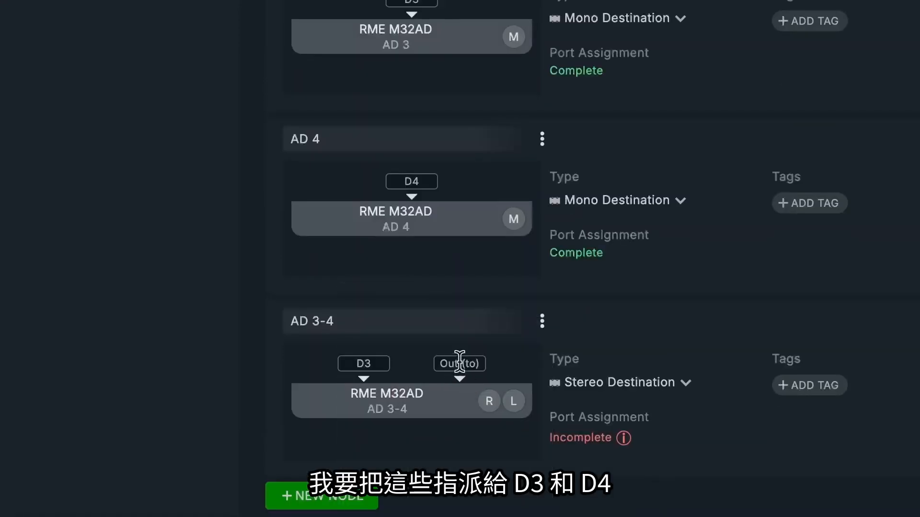
{"action": "left_click", "coordinate": [459, 364]}
{"action": "mouse_move", "coordinate": [468, 430]}
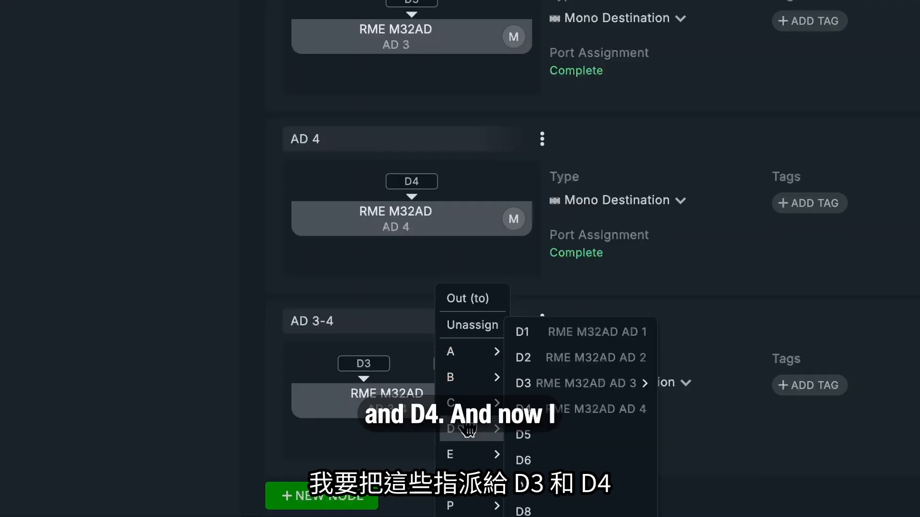
{"action": "left_click", "coordinate": [536, 411]}
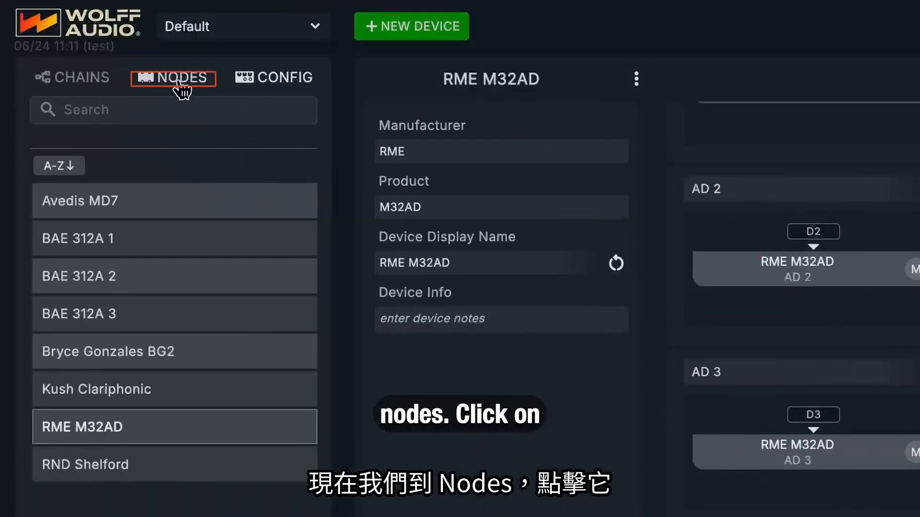
Step: Look over the configured nodes and expand the stereo AD 3-4 destination into its separate channels
{"action": "left_click", "coordinate": [179, 81]}
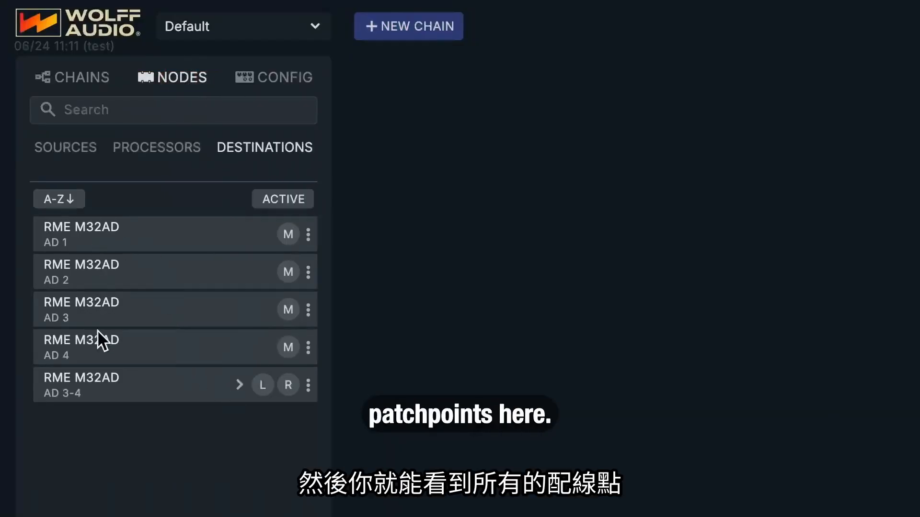
{"action": "left_click", "coordinate": [240, 386]}
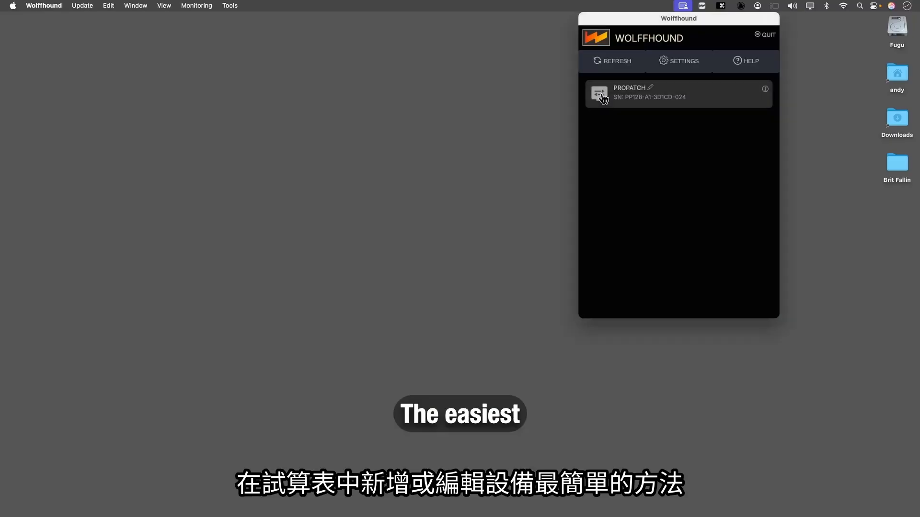
{"action": "left_click", "coordinate": [602, 94]}
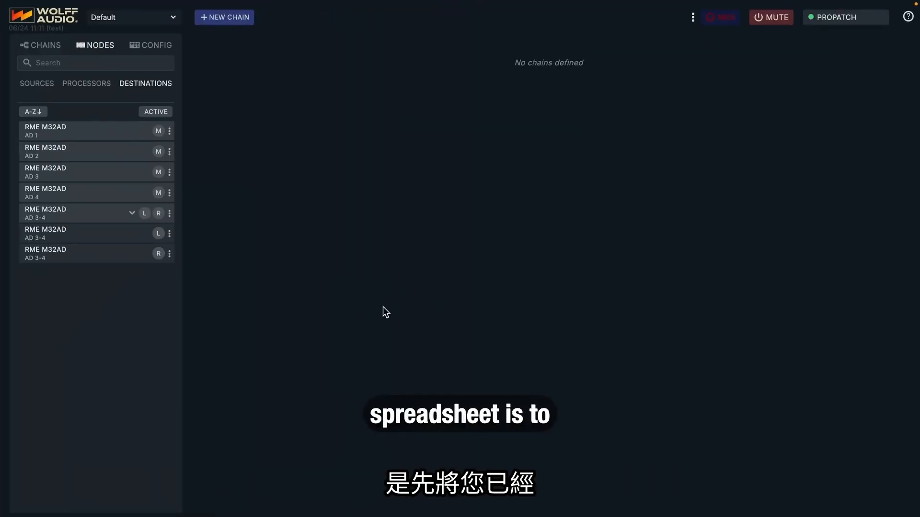
Step: Export the configured devices to the Desktop as pp-device-export.csv
{"action": "left_click", "coordinate": [149, 50]}
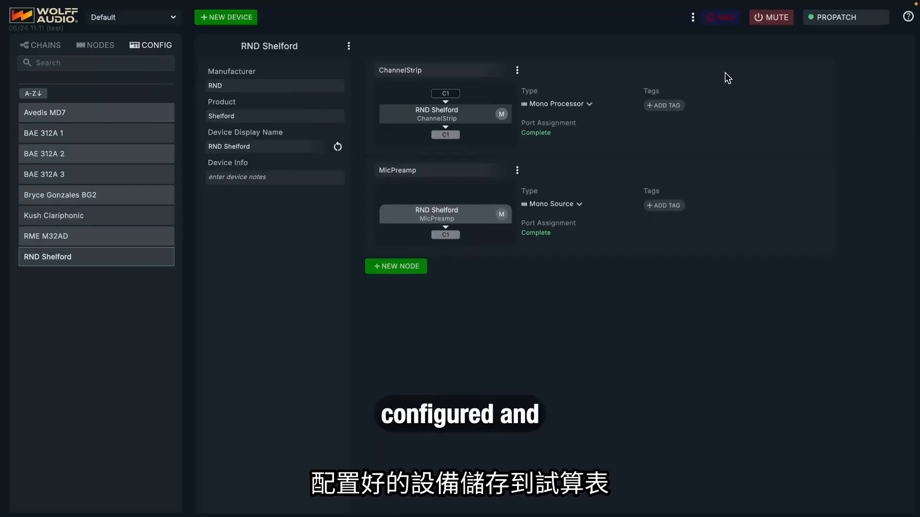
{"action": "left_click", "coordinate": [692, 17]}
{"action": "mouse_move", "coordinate": [716, 33]}
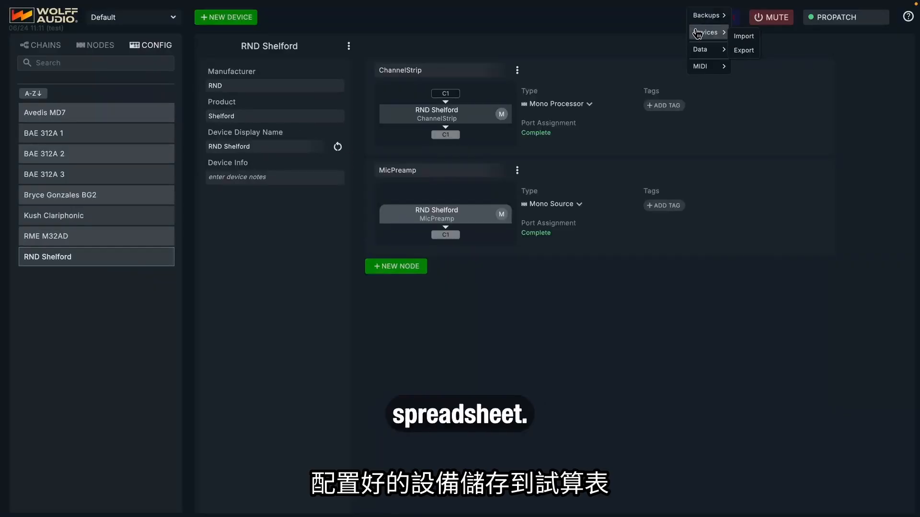
{"action": "left_click", "coordinate": [740, 51]}
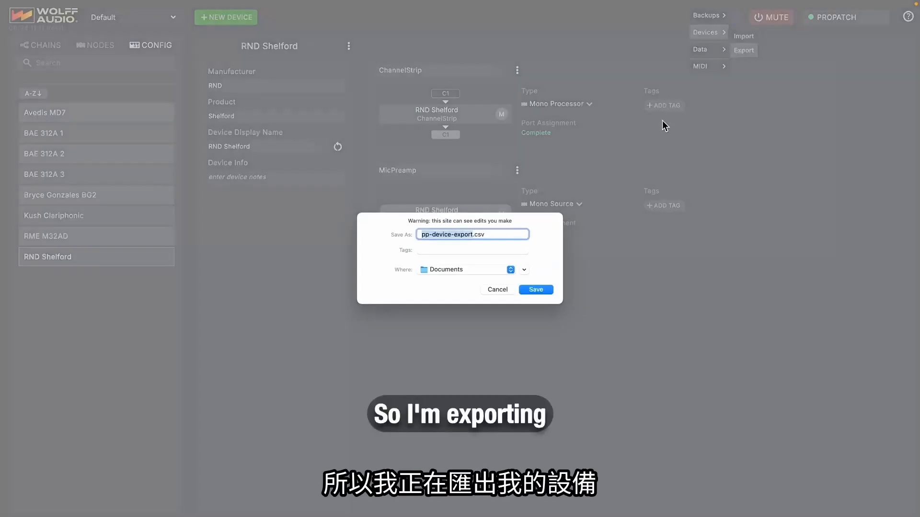
{"action": "left_click", "coordinate": [510, 270]}
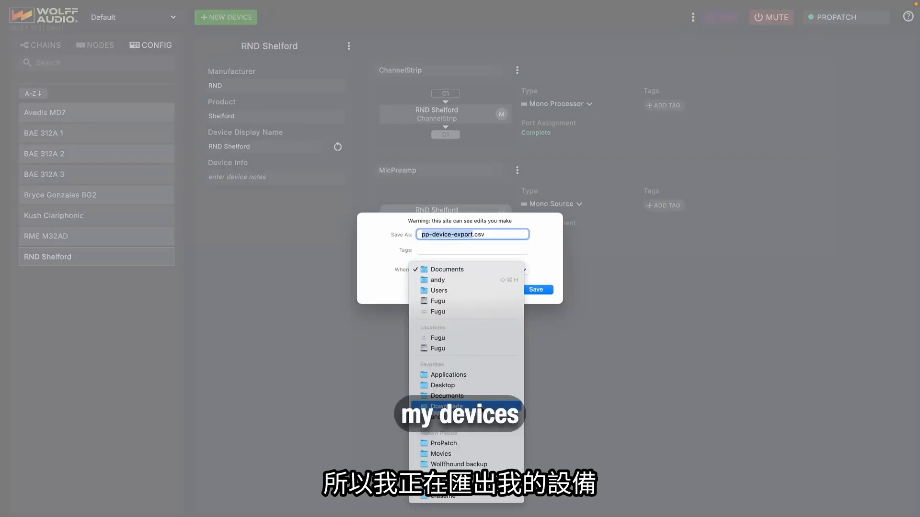
{"action": "left_click", "coordinate": [481, 383]}
{"action": "left_click", "coordinate": [546, 291]}
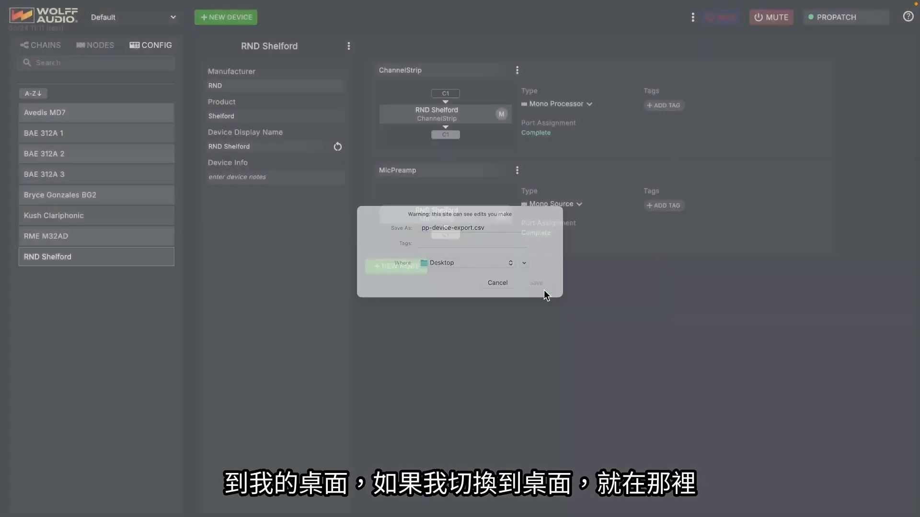
Step: Switch to the desktop and open pp-device-export.csv in Numbers
{"action": "key", "text": "super+Tab"}
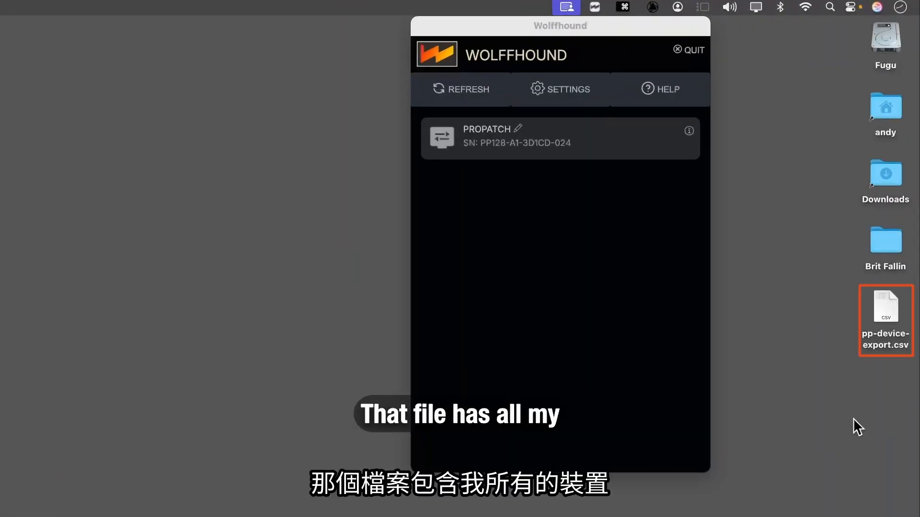
{"action": "double_click", "coordinate": [890, 304]}
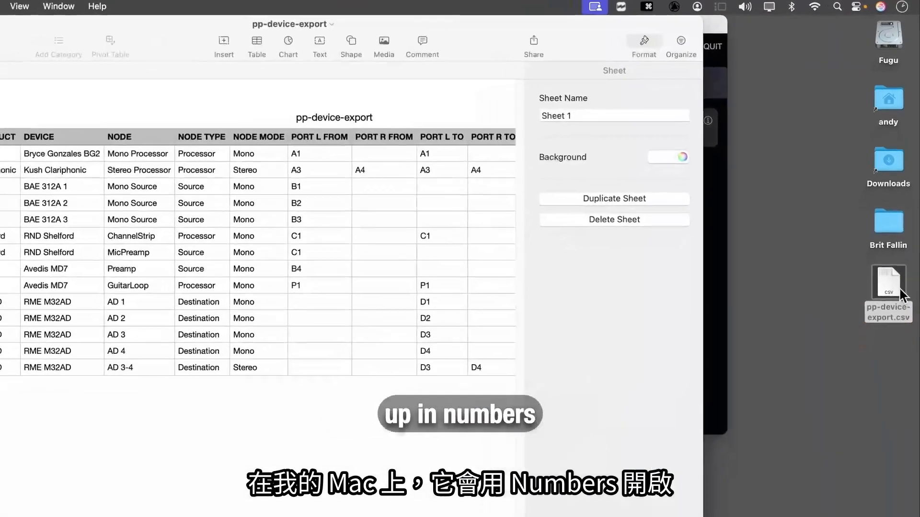
{"action": "left_click", "coordinate": [76, 21]}
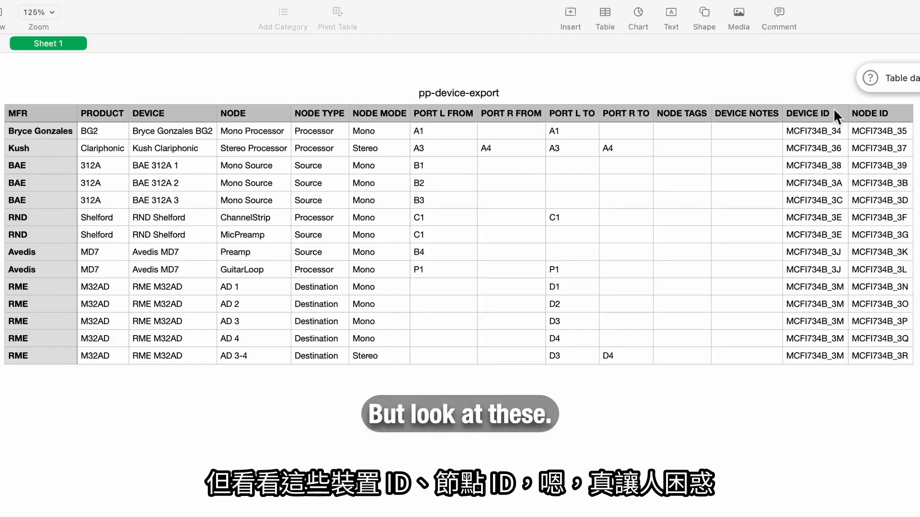
Step: Delete the DEVICE ID and NODE ID columns from the pp-device-export table
{"action": "left_click", "coordinate": [813, 109]}
{"action": "left_click", "coordinate": [881, 114]}
{"action": "left_click", "coordinate": [826, 112]}
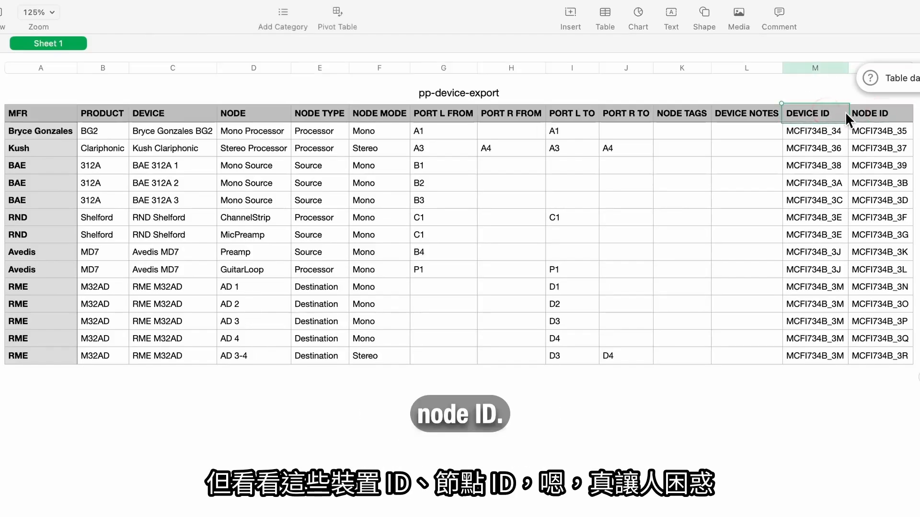
{"action": "left_click", "coordinate": [817, 67]}
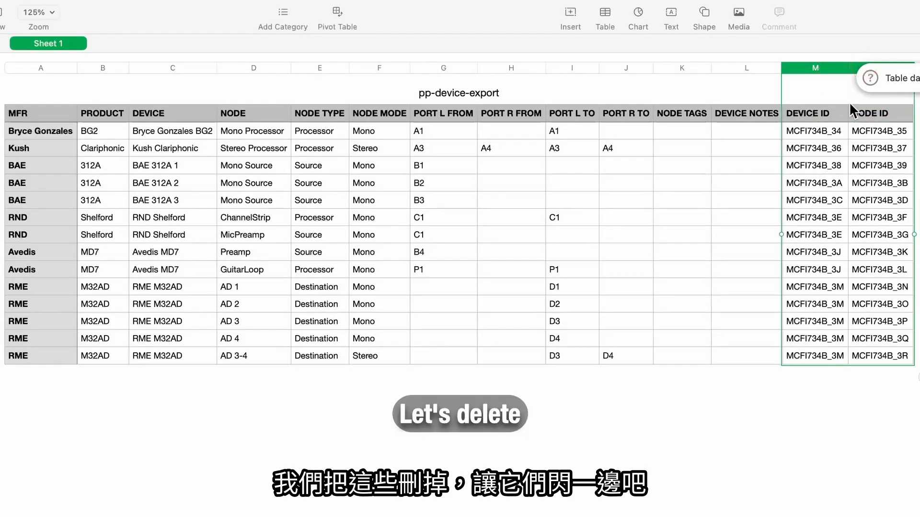
{"action": "right_click", "coordinate": [819, 114]}
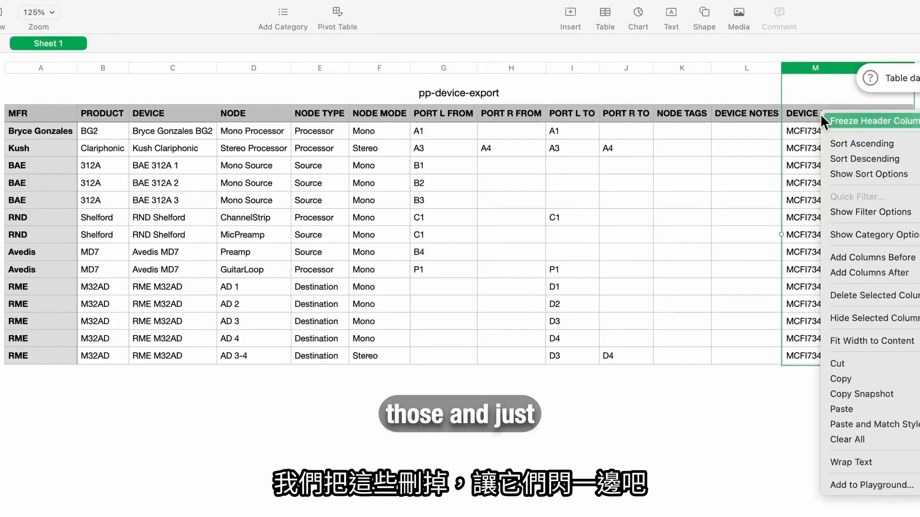
{"action": "left_click", "coordinate": [890, 296]}
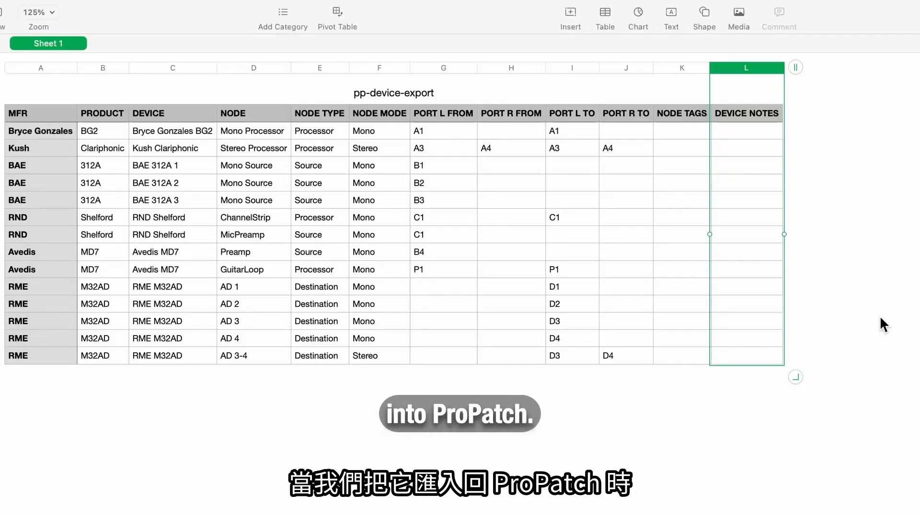
Step: Add a row below the RME AD 3-4 entry and enter manufacturer RME and product M32DA
{"action": "left_click", "coordinate": [3, 353]}
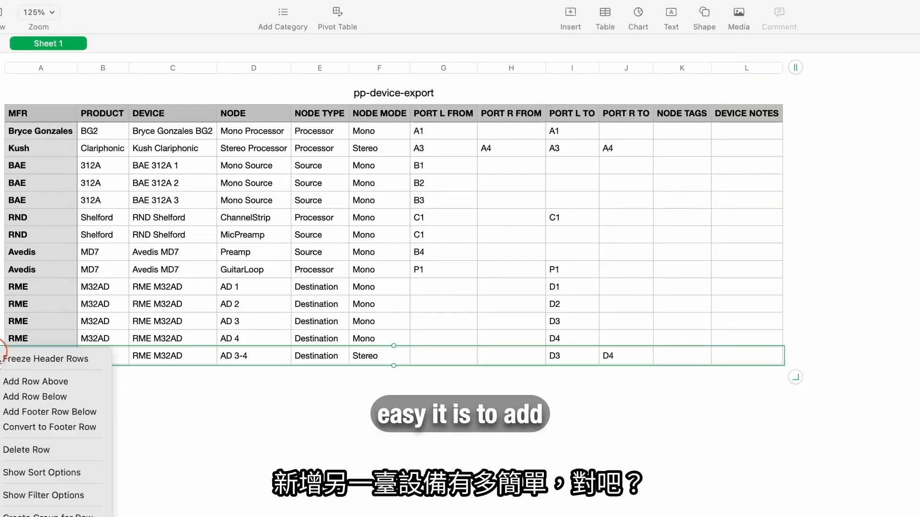
{"action": "left_click", "coordinate": [47, 396]}
{"action": "left_click", "coordinate": [31, 372]}
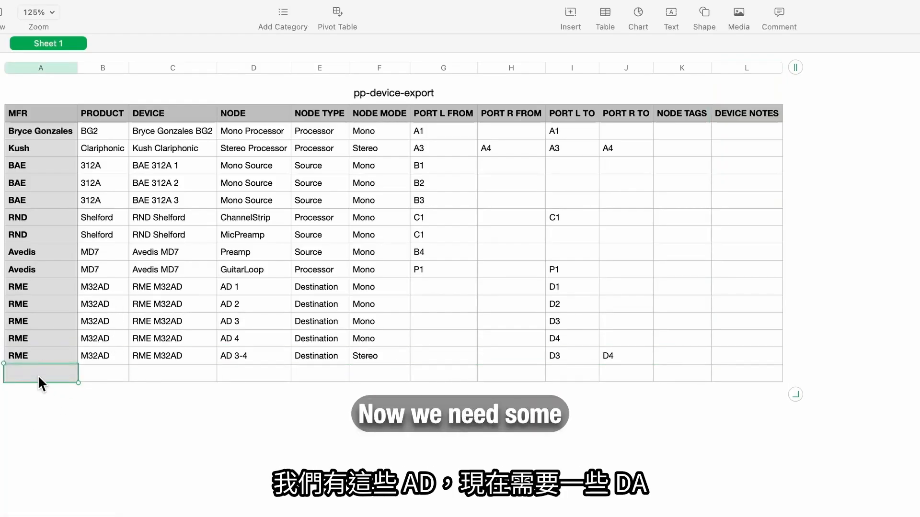
{"action": "type", "text": "RME"}
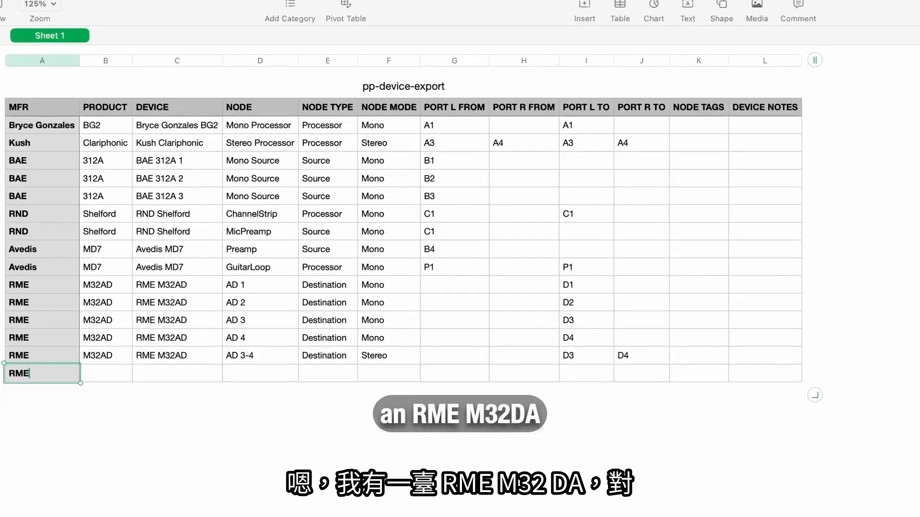
{"action": "key", "text": "Tab"}
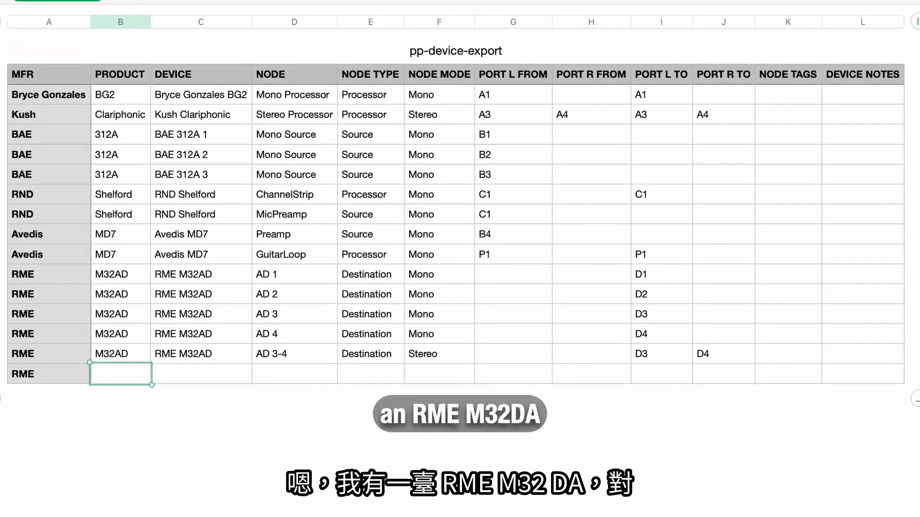
{"action": "type", "text": "M"}
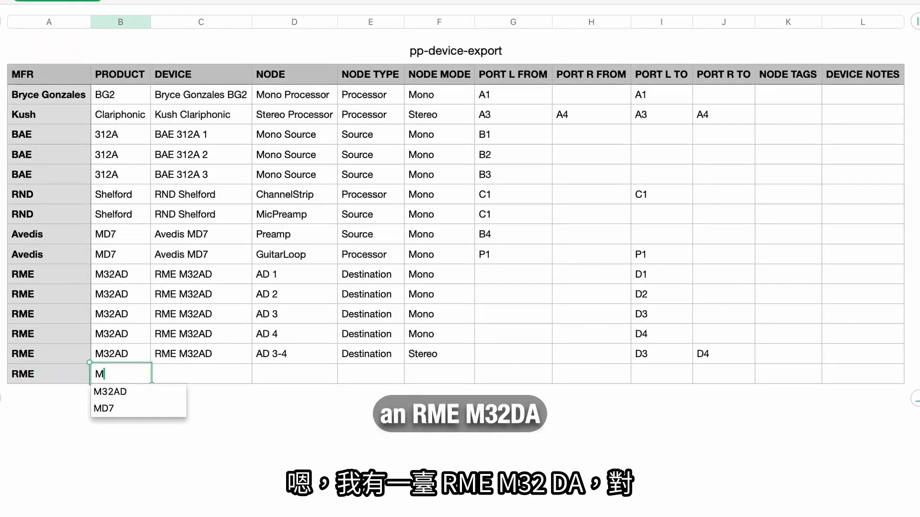
{"action": "type", "text": "32D"}
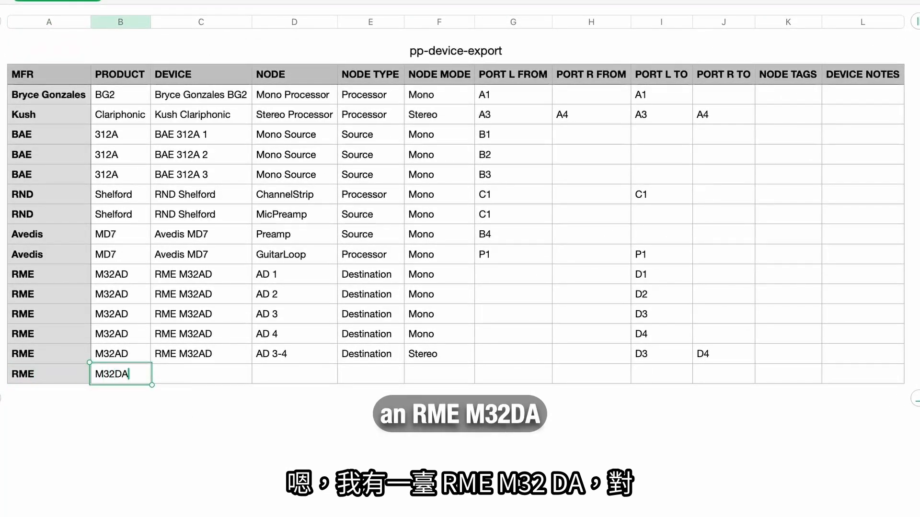
{"action": "type", "text": "A"}
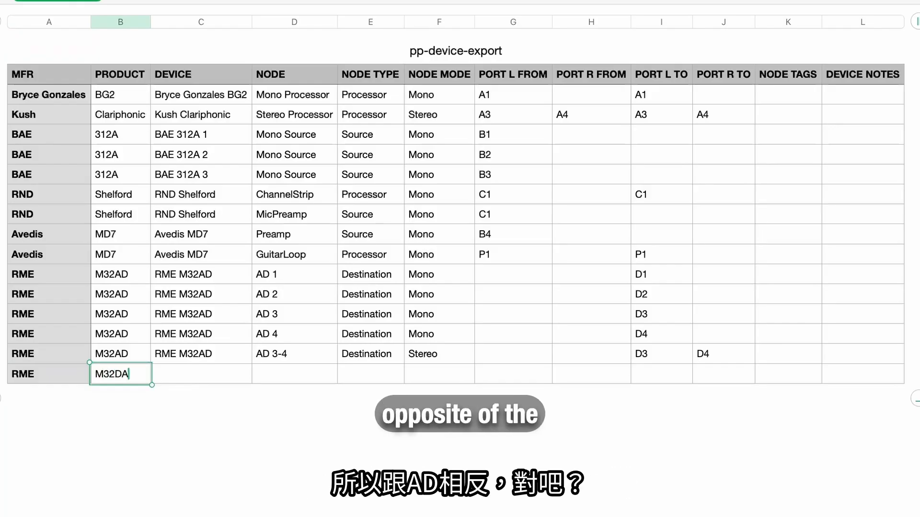
Step: Complete the product M32DA in the new RME row, and enter device name RME M32DA and node DA 1
{"action": "key", "text": "Tab"}
{"action": "type", "text": "RME M32AD"}
{"action": "key", "text": "BackSpace"}
{"action": "key", "text": "BackSpace"}
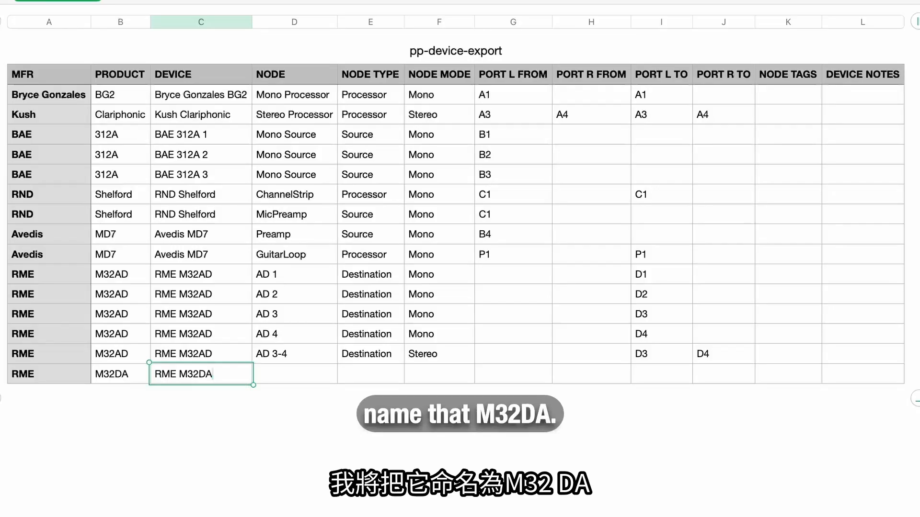
{"action": "key", "text": "Tab"}
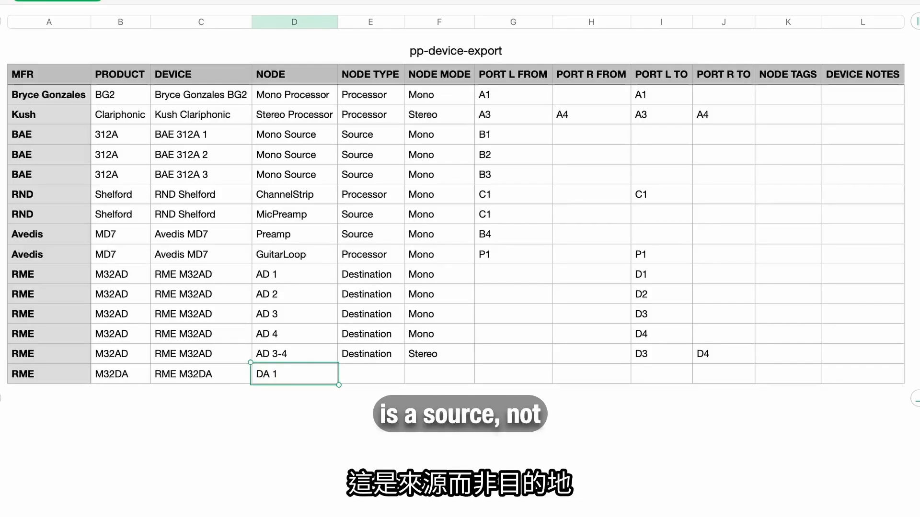
Step: Set the DA 1 row's node type to Source, node mode to Mono and Port L From to D1
{"action": "key", "text": "Tab"}
{"action": "type", "text": "Sourc"}
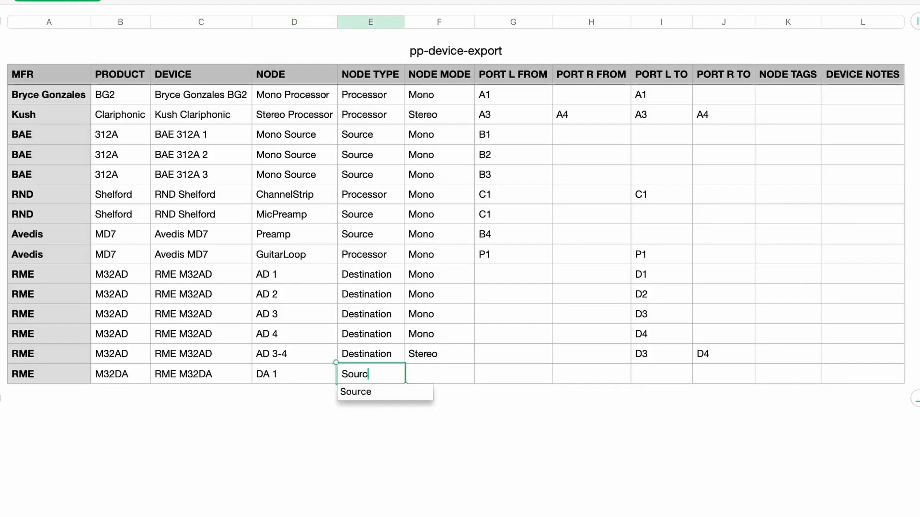
{"action": "type", "text": "e"}
{"action": "key", "text": "Tab"}
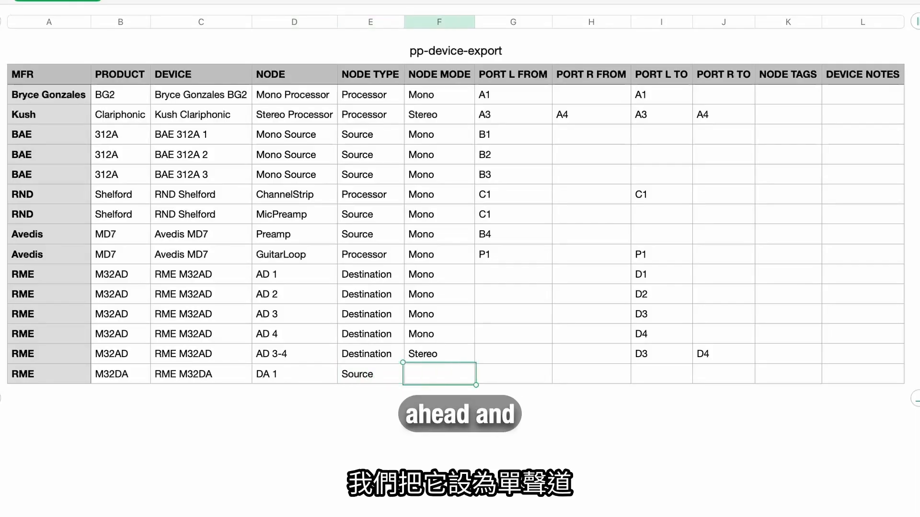
{"action": "type", "text": "Mono"}
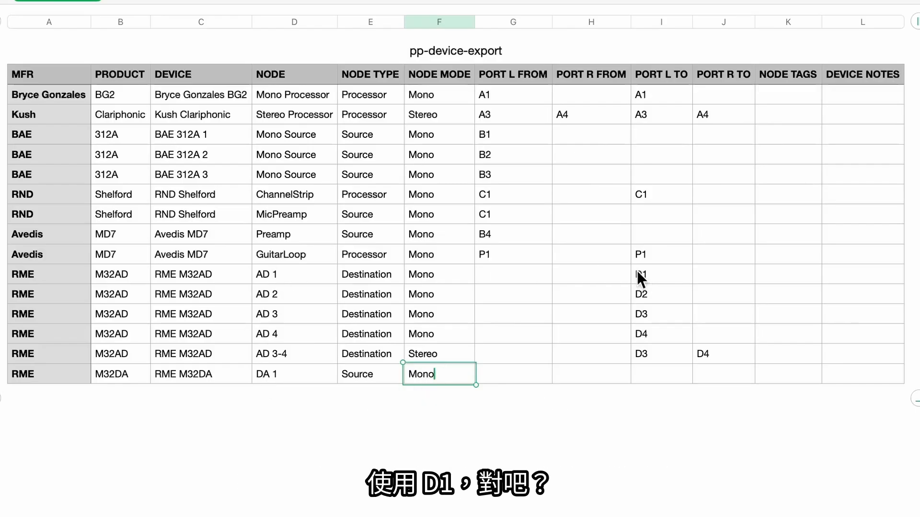
{"action": "left_click", "coordinate": [508, 374]}
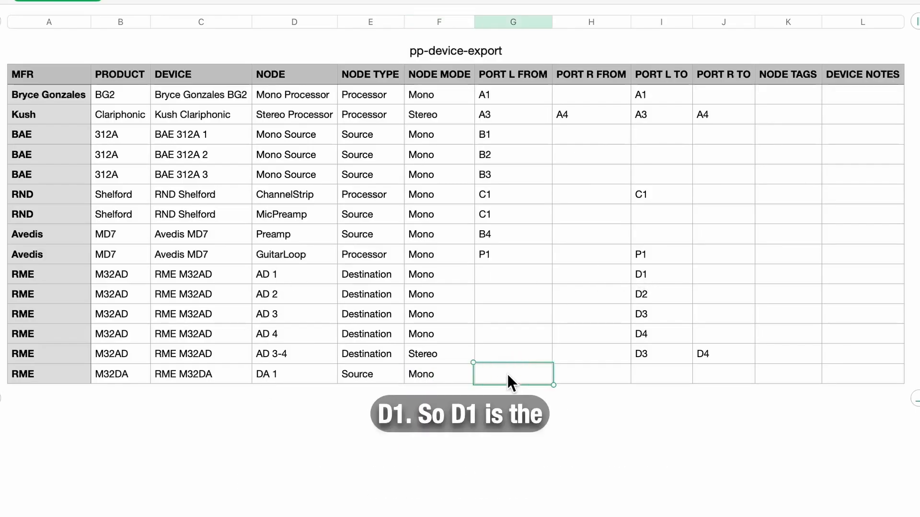
{"action": "type", "text": "D1"}
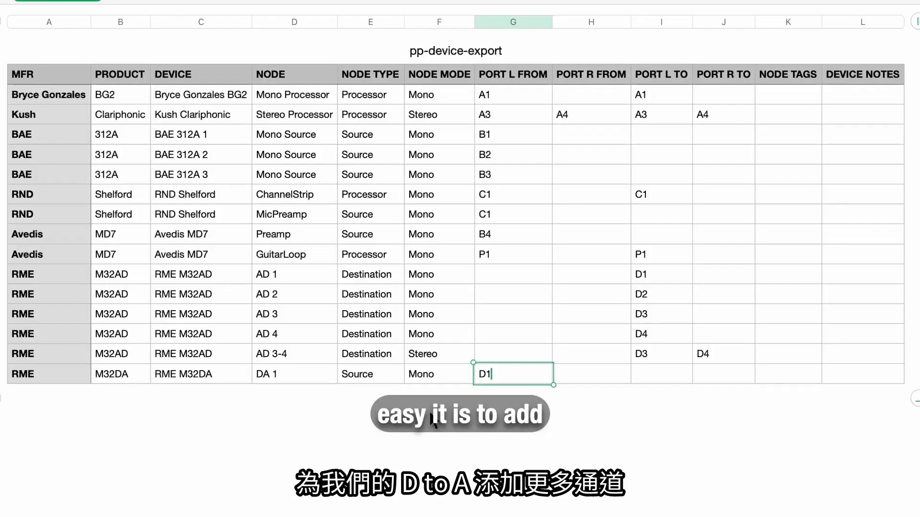
Step: Add nine empty rows below the DA 1 row at the end of the table
{"action": "left_click_drag", "start_coordinate": [2, 214], "coordinate": [3, 383]}
{"action": "right_click", "coordinate": [1, 389]}
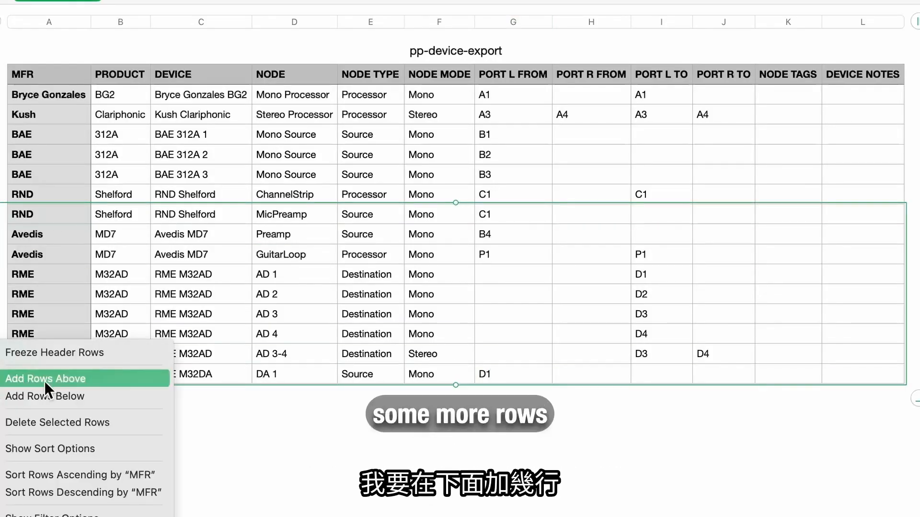
{"action": "left_click", "coordinate": [94, 393]}
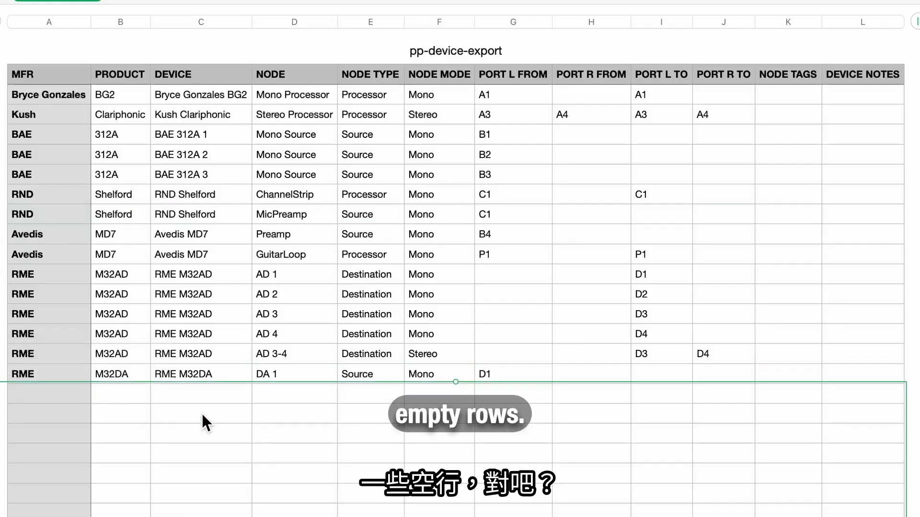
Step: Autofill the DA 1 row from MFR to Port L From downward through DA 8 with port D8
{"action": "left_click", "coordinate": [56, 375]}
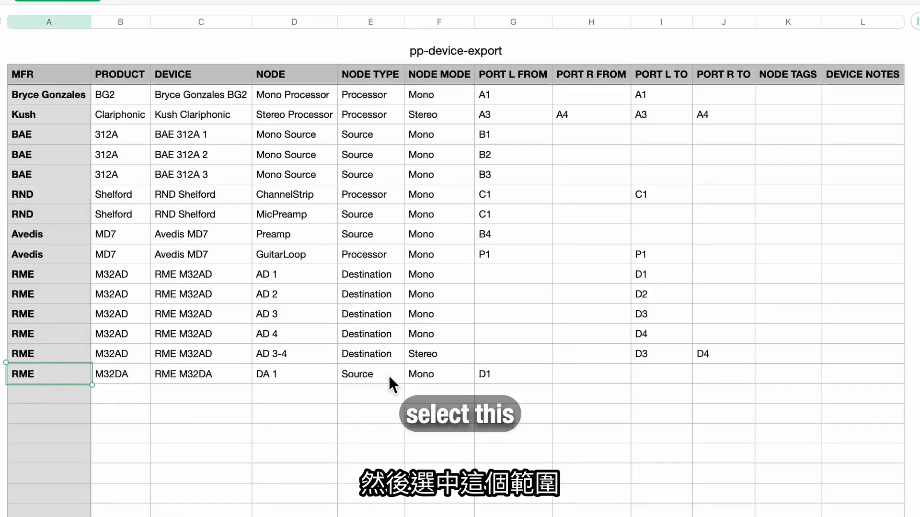
{"action": "left_click", "coordinate": [497, 371], "text": "shift"}
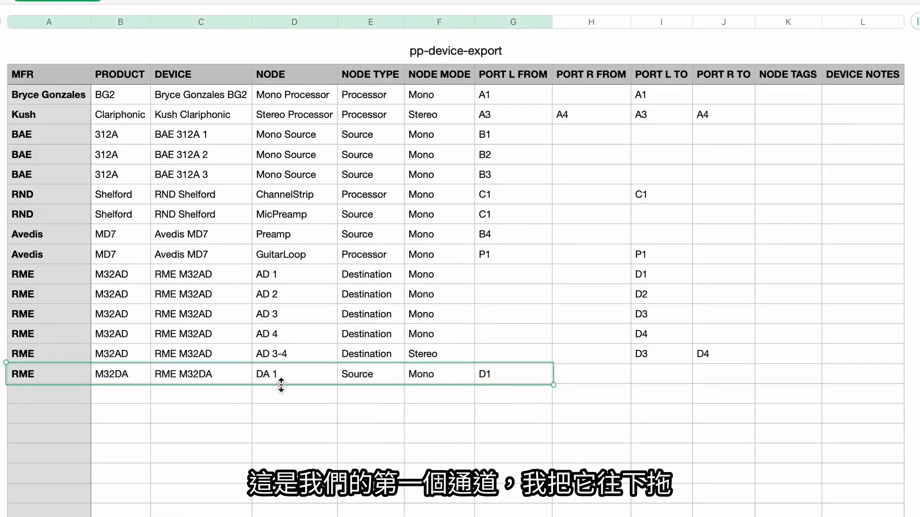
{"action": "left_click_drag", "start_coordinate": [278, 384], "coordinate": [290, 461]}
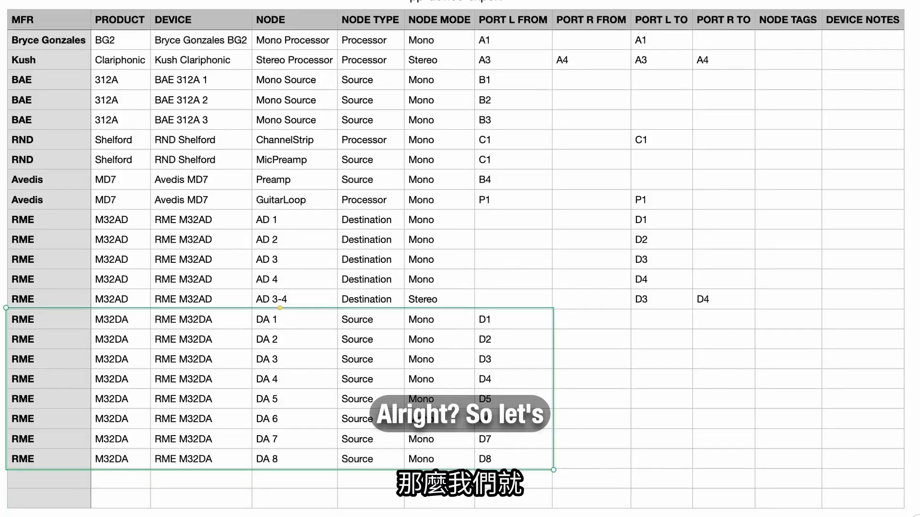
Step: Export the spreadsheet as CSV with table names included, saving it to the Desktop as pp-device-export-edit.csv
{"action": "left_click", "coordinate": [86, 0]}
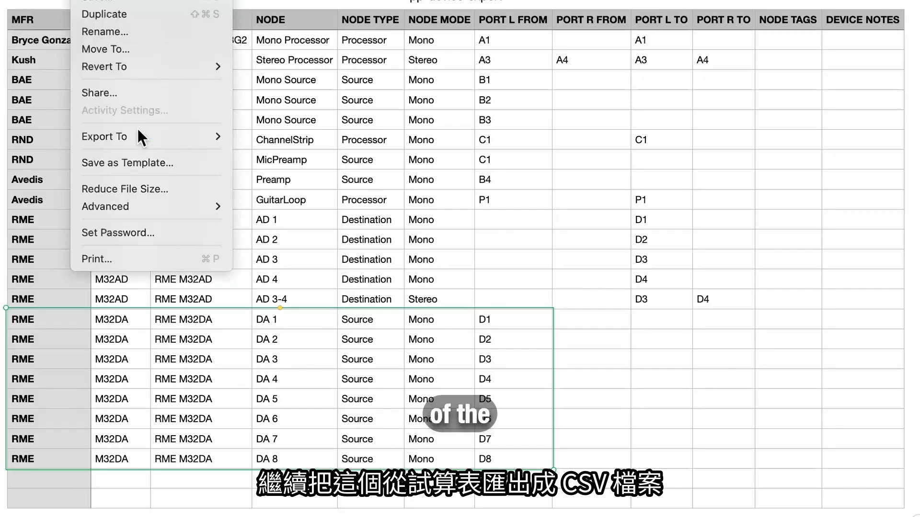
{"action": "mouse_move", "coordinate": [140, 134]}
{"action": "left_click", "coordinate": [274, 167]}
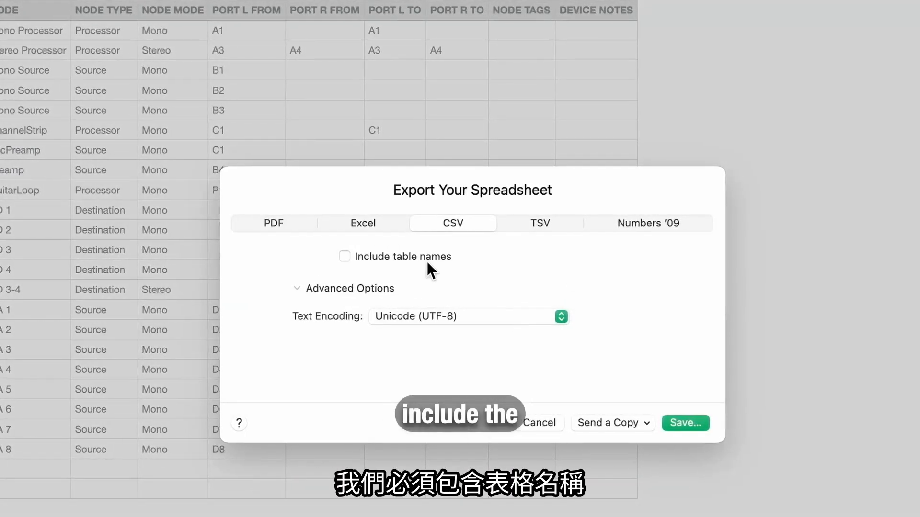
{"action": "left_click", "coordinate": [419, 258]}
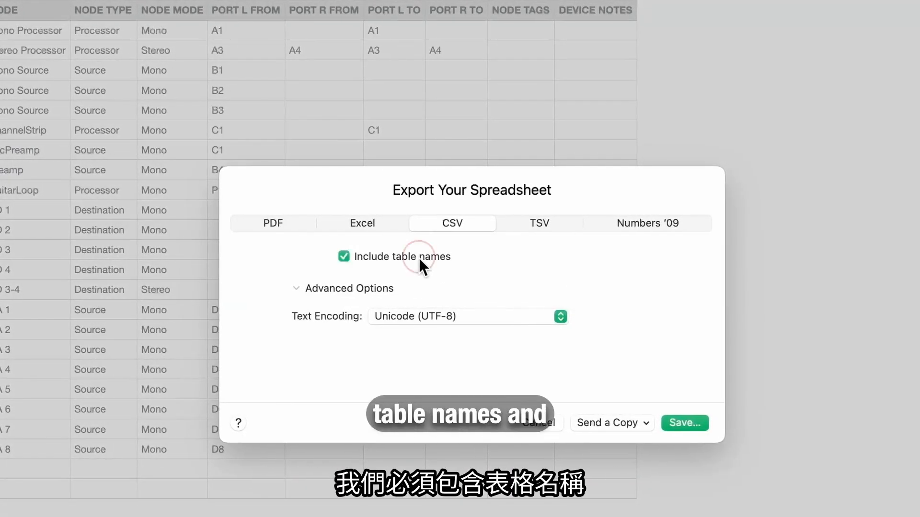
{"action": "left_click", "coordinate": [682, 422]}
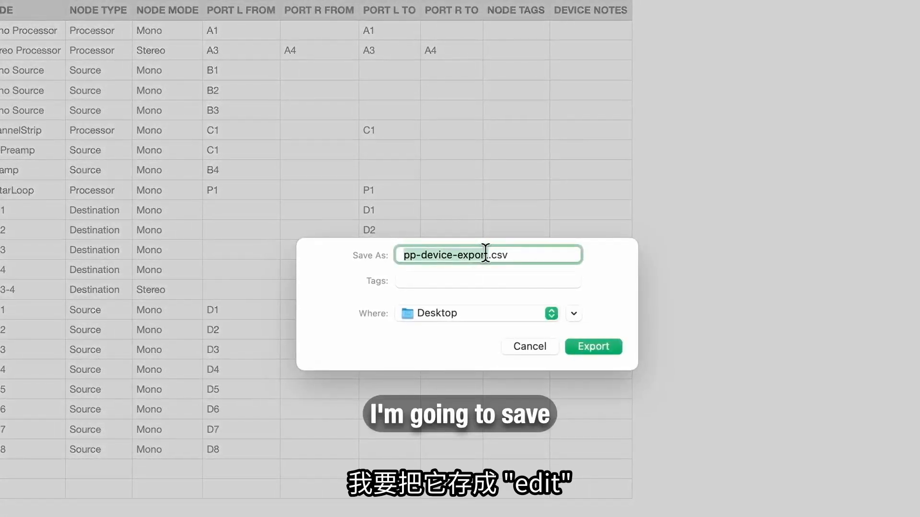
{"action": "left_click", "coordinate": [485, 253]}
{"action": "type", "text": "-"}
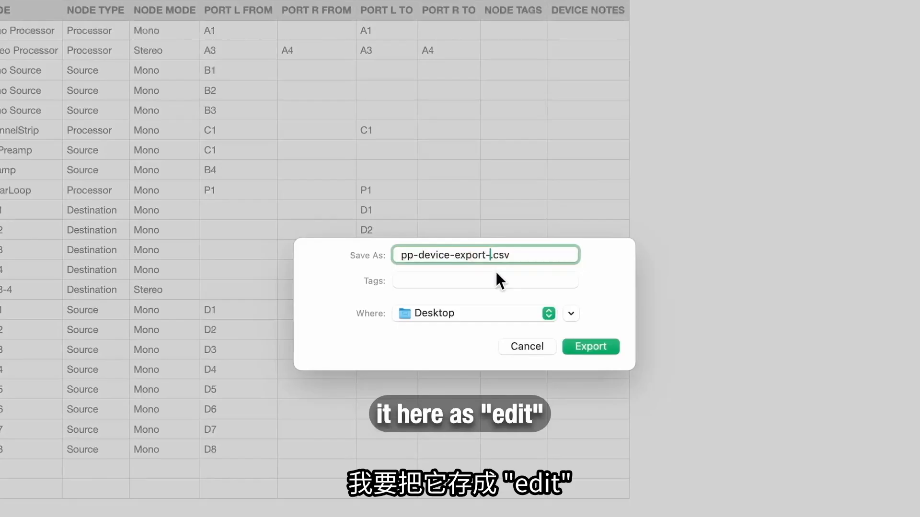
{"action": "type", "text": "edit"}
{"action": "key", "text": "Return"}
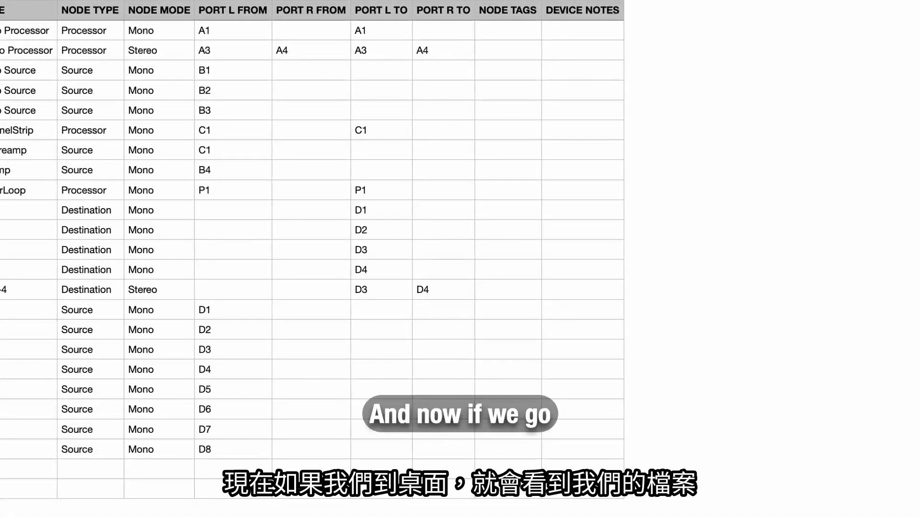
Step: Switch to Wolffhound, open the ProPatch and import pp-device-export-edit.csv, overwriting all devices and chains
{"action": "key", "text": "super+Tab"}
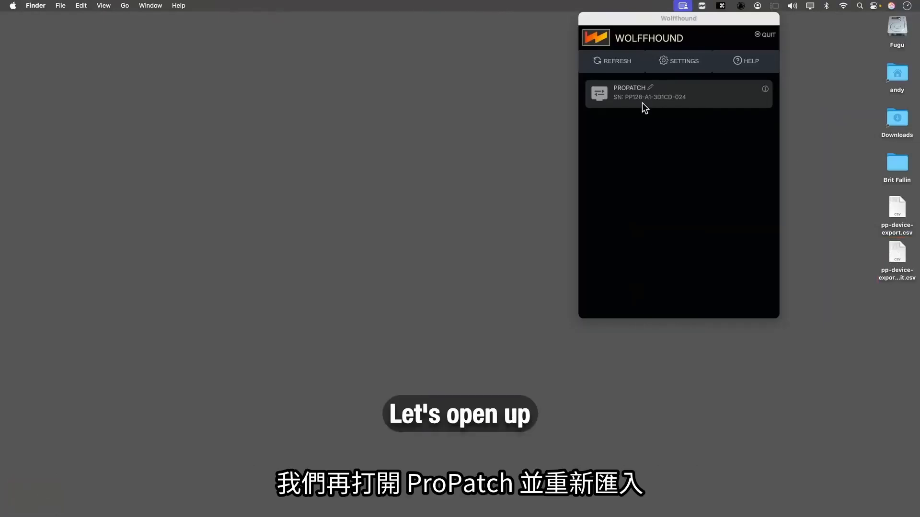
{"action": "left_click", "coordinate": [597, 96]}
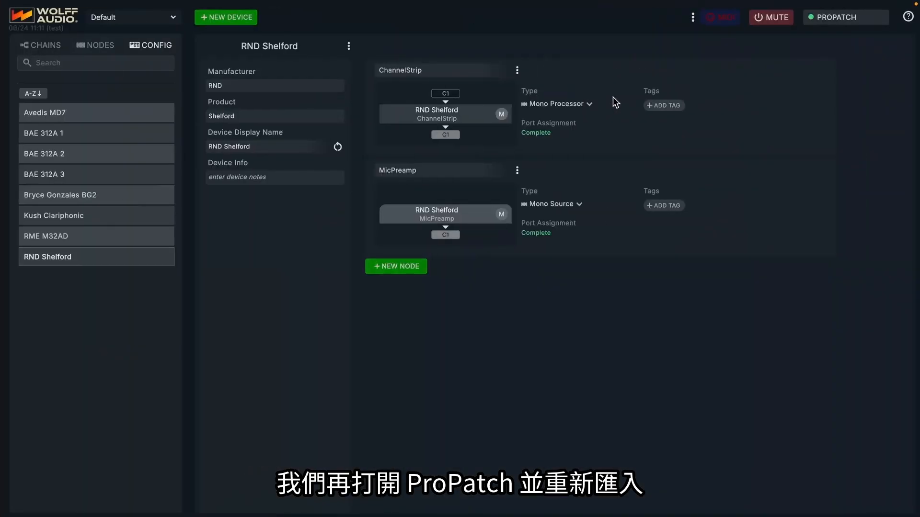
{"action": "left_click", "coordinate": [693, 19]}
{"action": "mouse_move", "coordinate": [696, 22]}
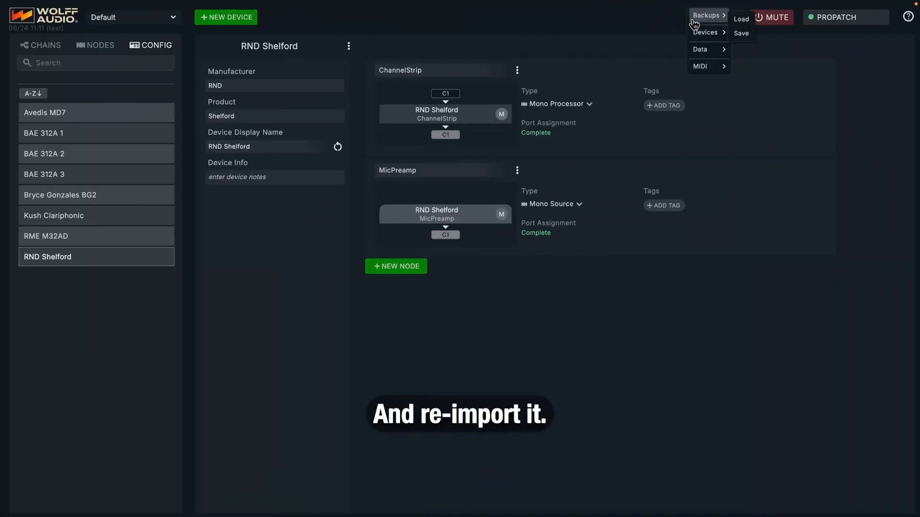
{"action": "left_click", "coordinate": [739, 34]}
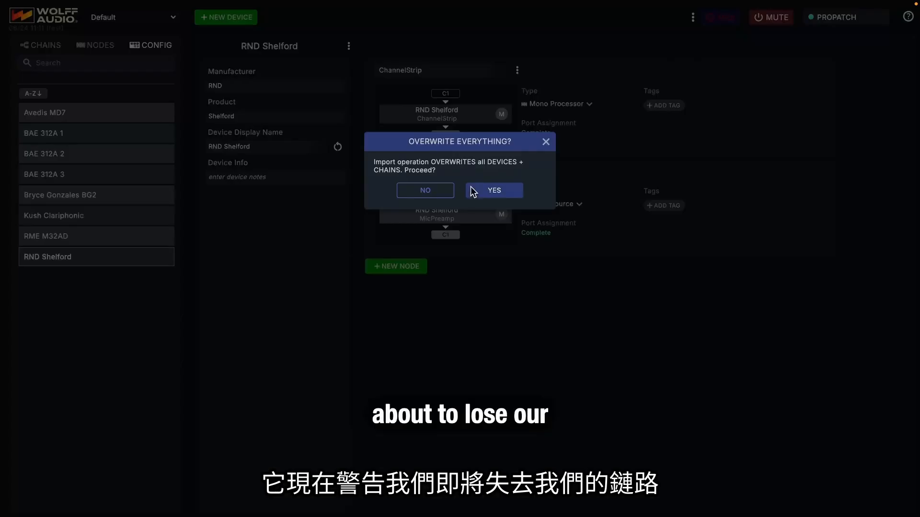
{"action": "left_click", "coordinate": [495, 193]}
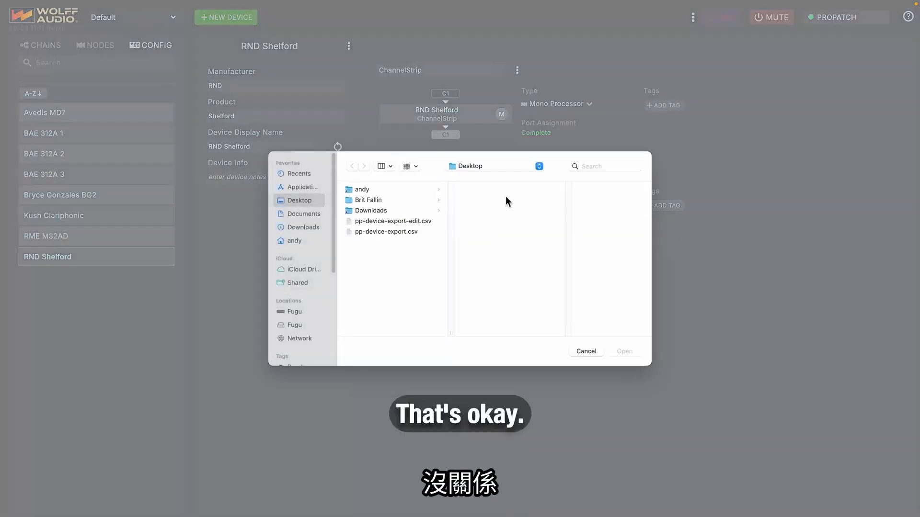
{"action": "double_click", "coordinate": [409, 220]}
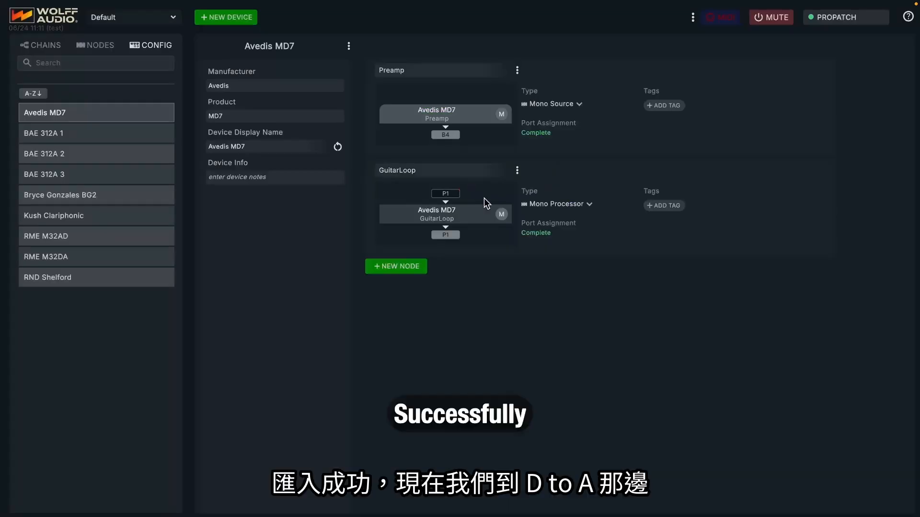
Step: Review the nodes and port assignments of the imported RME M32DA device
{"action": "left_click", "coordinate": [77, 260]}
{"action": "scroll", "coordinate": [500, 205], "scroll_direction": "down", "scroll_amount": 7}
{"action": "scroll", "coordinate": [500, 205], "scroll_direction": "down", "scroll_amount": 1}
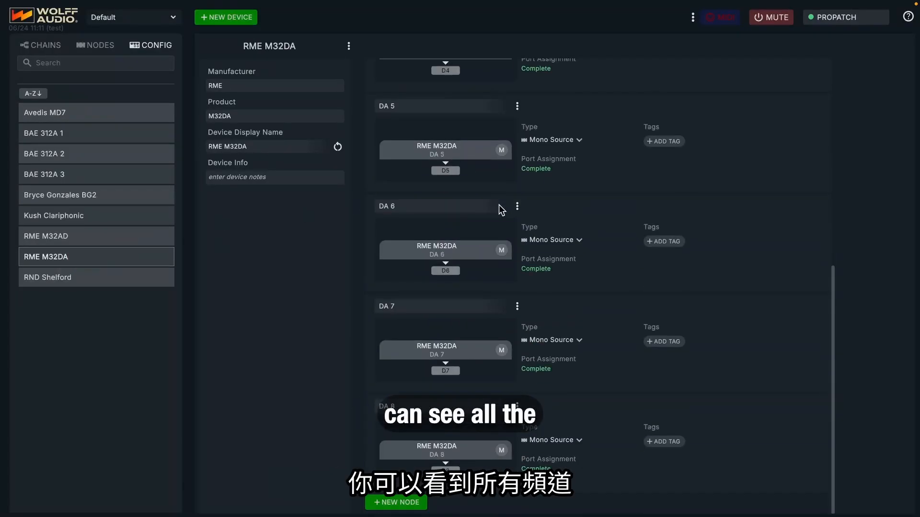
{"action": "scroll", "coordinate": [510, 298], "scroll_direction": "up", "scroll_amount": 8}
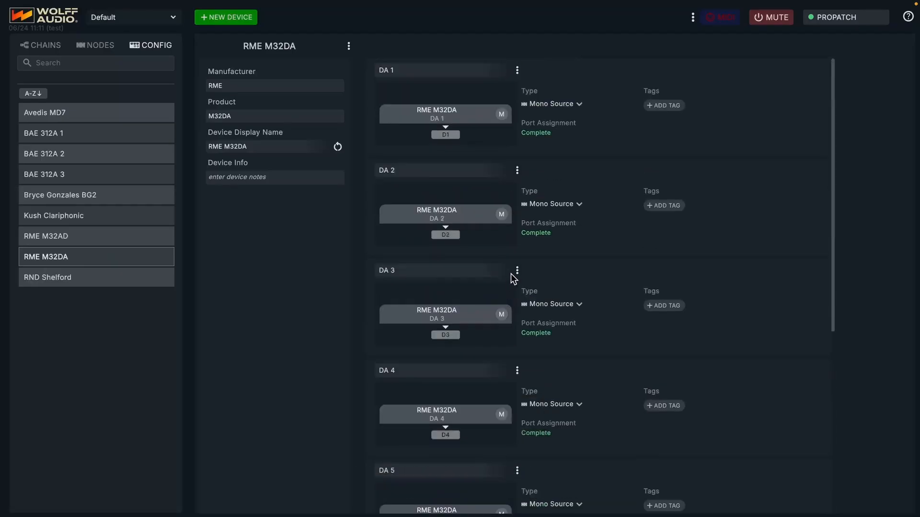
{"action": "scroll", "coordinate": [511, 274], "scroll_direction": "down", "scroll_amount": 8}
{"action": "scroll", "coordinate": [511, 274], "scroll_direction": "up", "scroll_amount": 8}
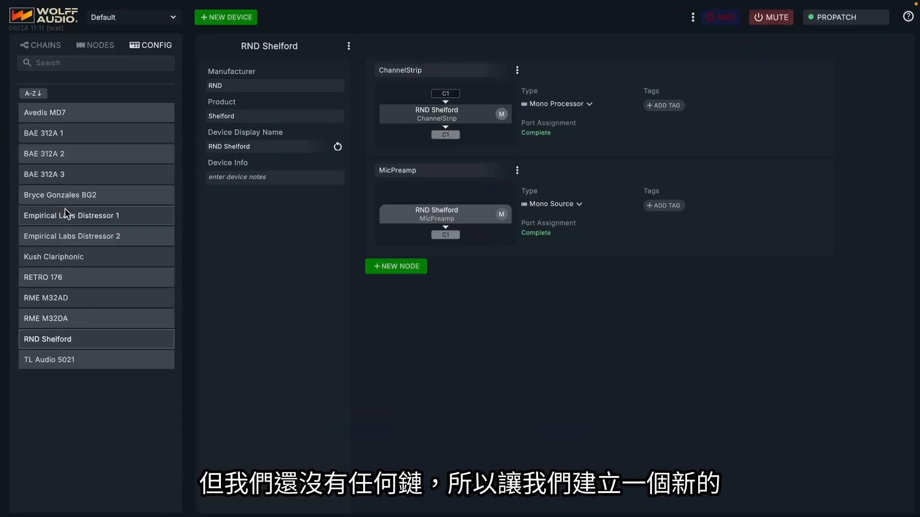
Step: Create a new chain and name it Bass
{"action": "left_click", "coordinate": [48, 46]}
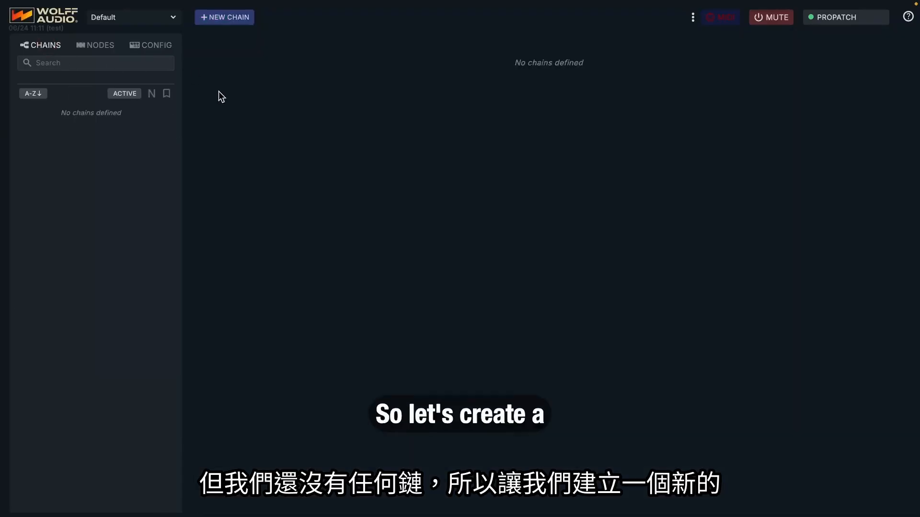
{"action": "left_click", "coordinate": [218, 20]}
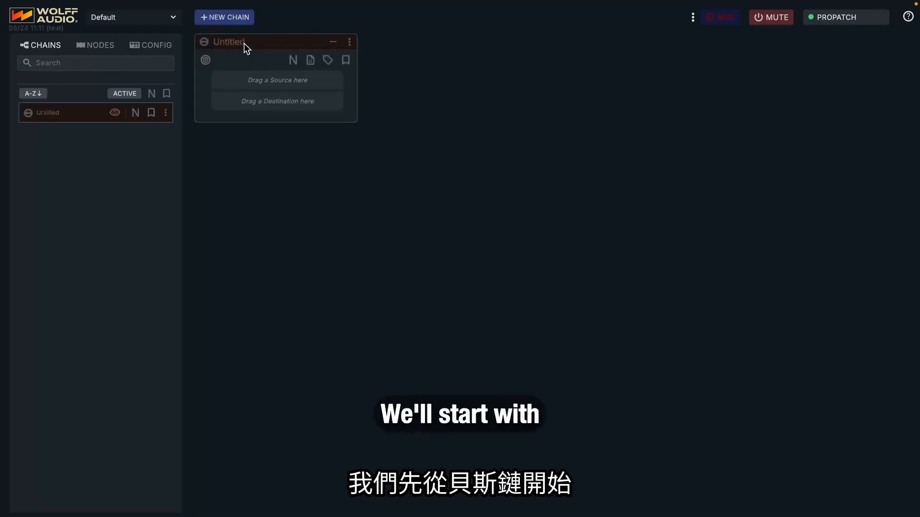
{"action": "double_click", "coordinate": [246, 42]}
{"action": "type", "text": "Bass"}
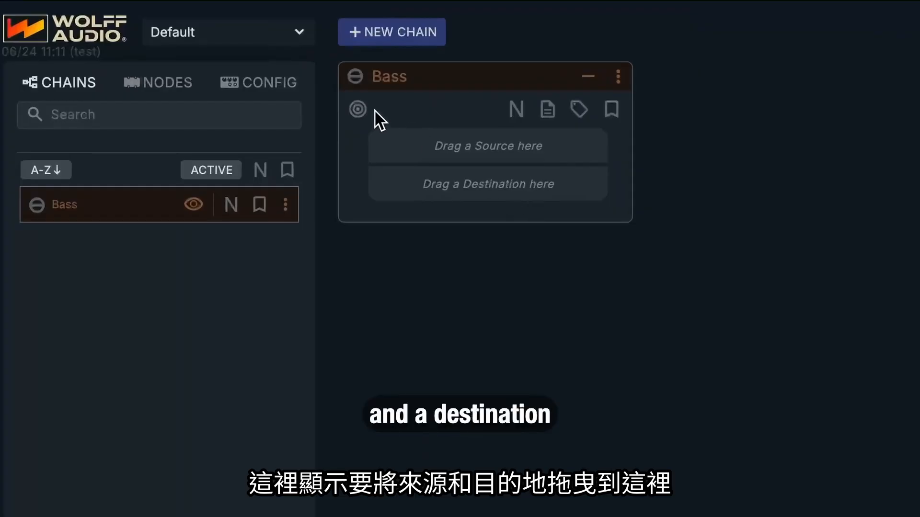
Step: Assign the Avedis MD7 Preamp as the Bass chain's source and RME M32AD AD 1 as its destination
{"action": "left_click", "coordinate": [153, 91]}
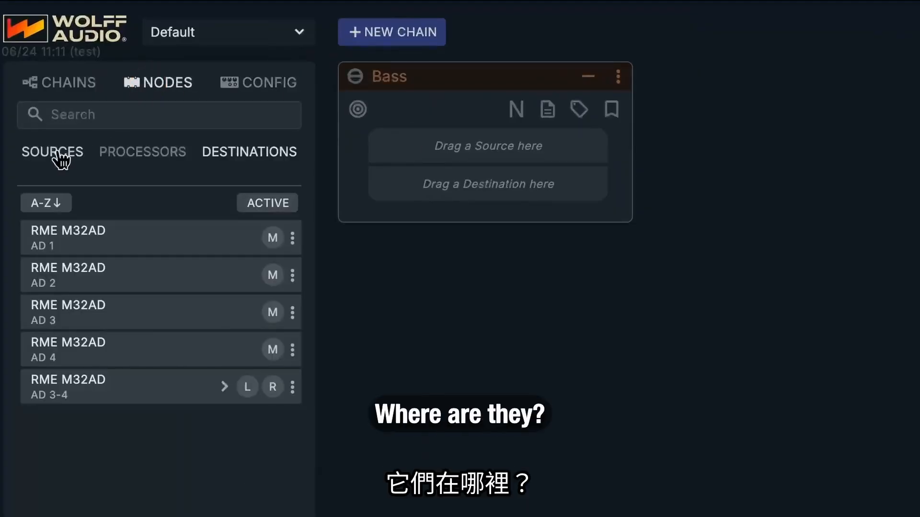
{"action": "left_click", "coordinate": [63, 161]}
{"action": "left_click", "coordinate": [237, 154]}
{"action": "left_click", "coordinate": [57, 153]}
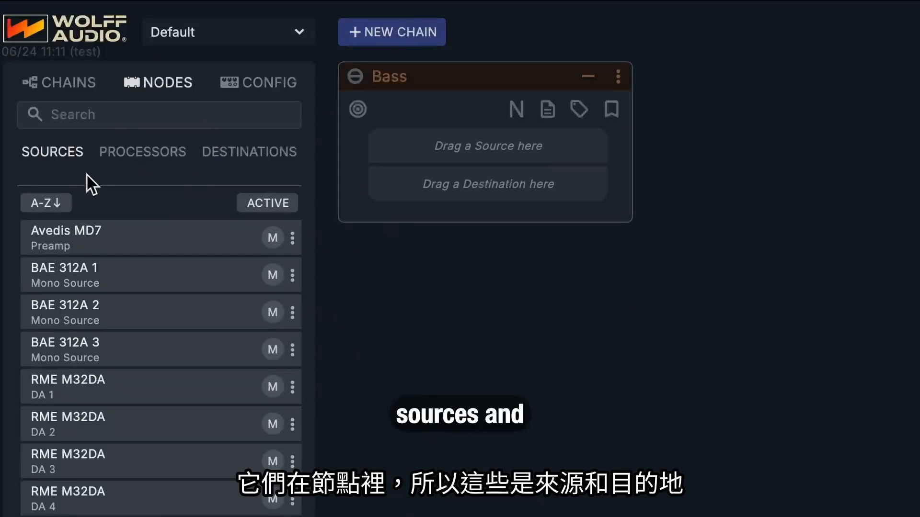
{"action": "left_click_drag", "start_coordinate": [89, 240], "coordinate": [448, 146]}
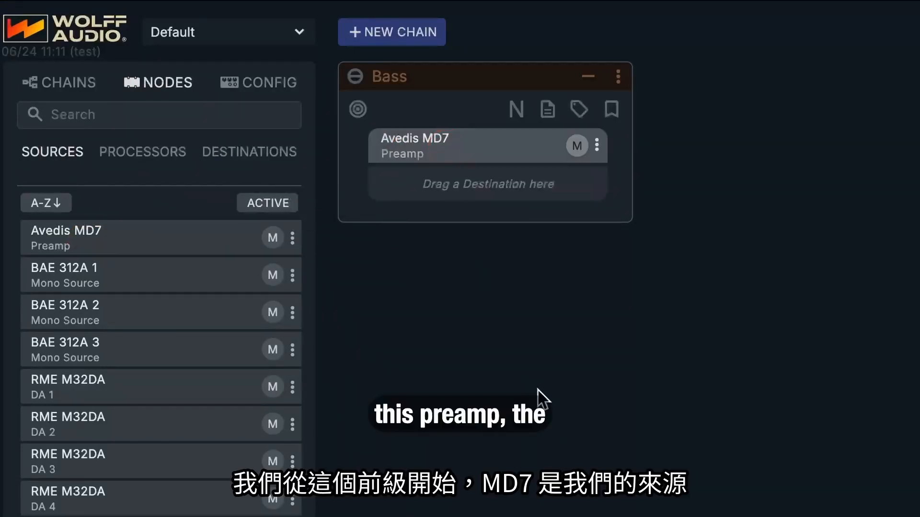
{"action": "left_click", "coordinate": [263, 153]}
{"action": "left_click_drag", "start_coordinate": [70, 241], "coordinate": [467, 185]}
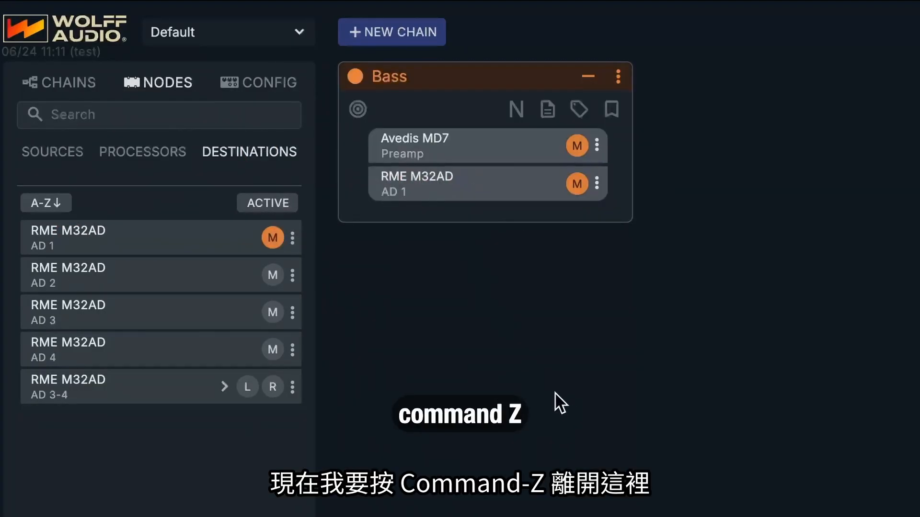
Step: Reassign RME M32AD AD 1 as the Bass chain's destination and insert Empirical Labs Distressor 1 between it and the Avedis MD7
{"action": "key", "text": "super+z"}
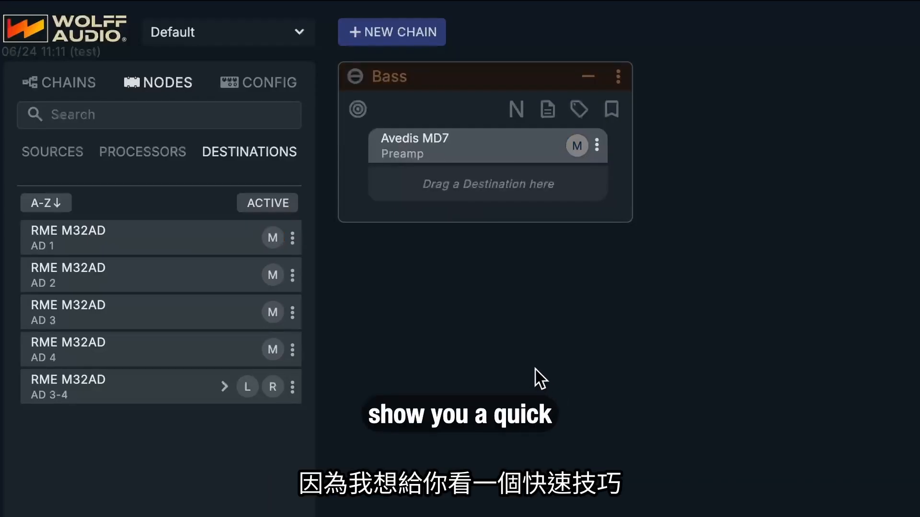
{"action": "double_click", "coordinate": [80, 243]}
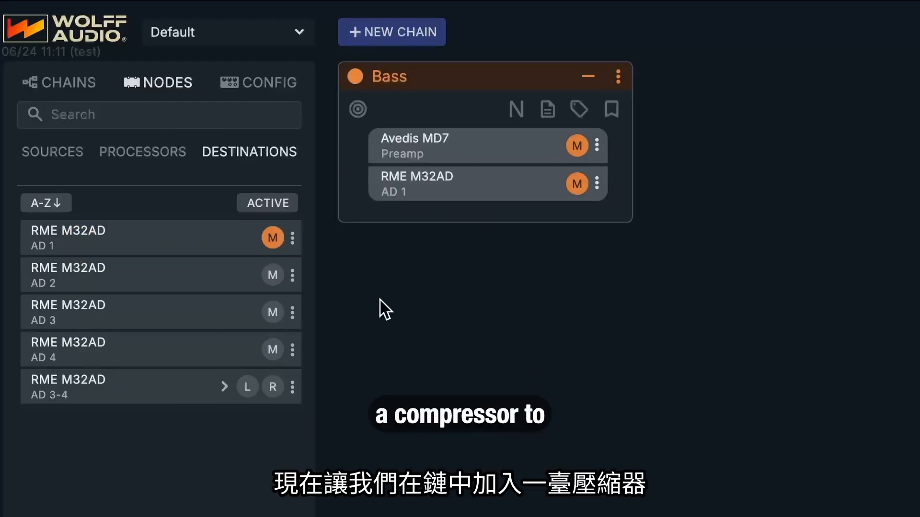
{"action": "left_click", "coordinate": [146, 150]}
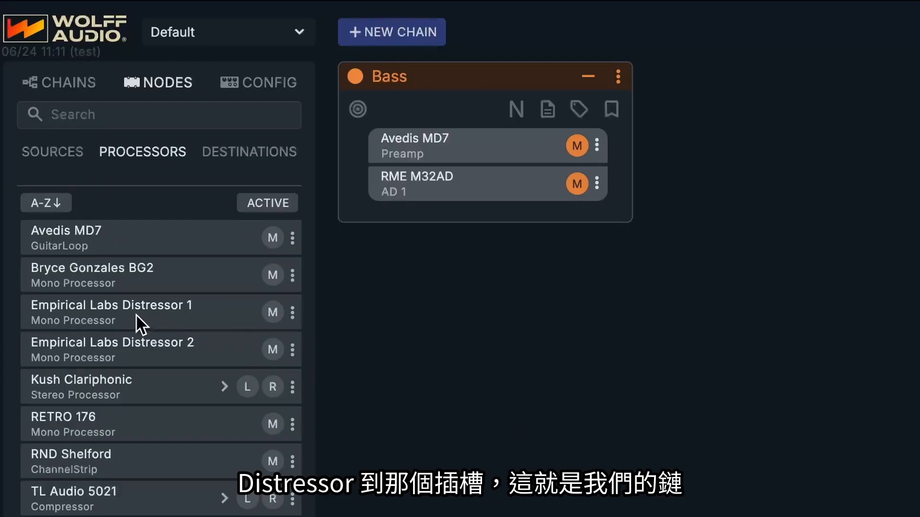
{"action": "left_click_drag", "start_coordinate": [136, 315], "coordinate": [467, 169]}
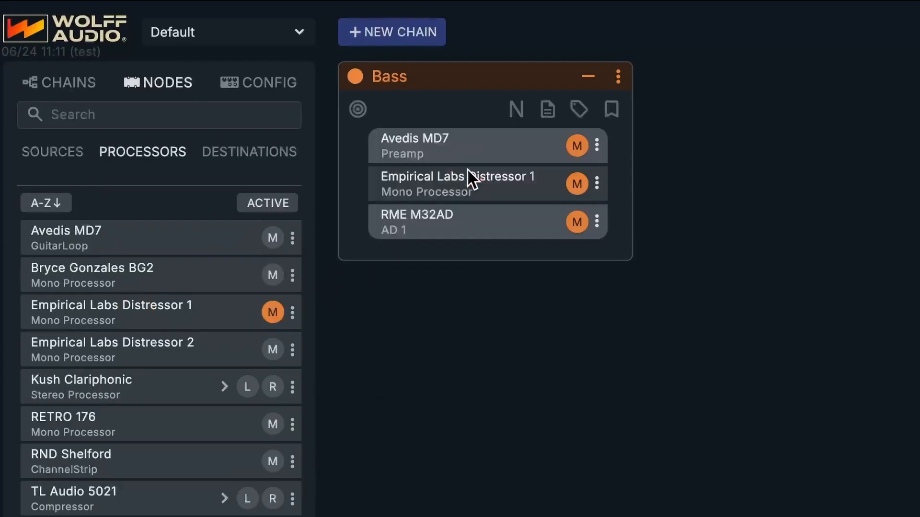
{"action": "key", "text": "ctrl+z"}
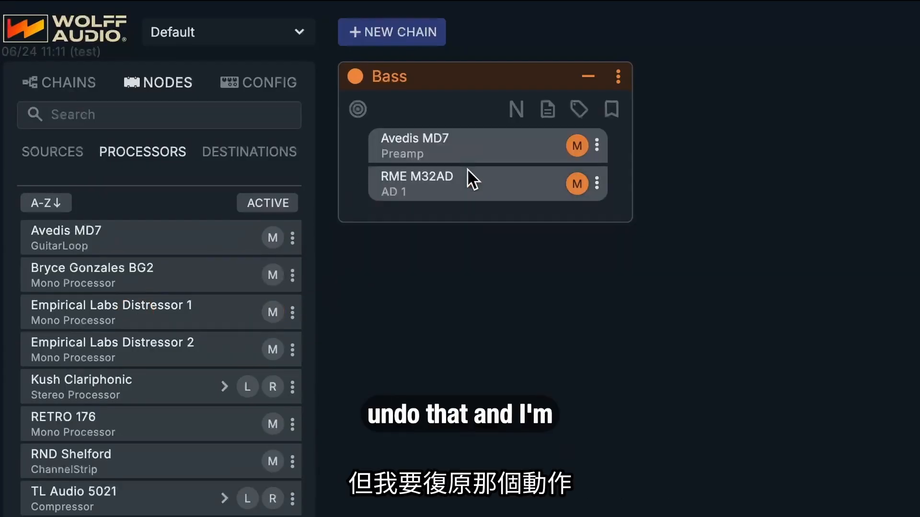
{"action": "double_click", "coordinate": [159, 305]}
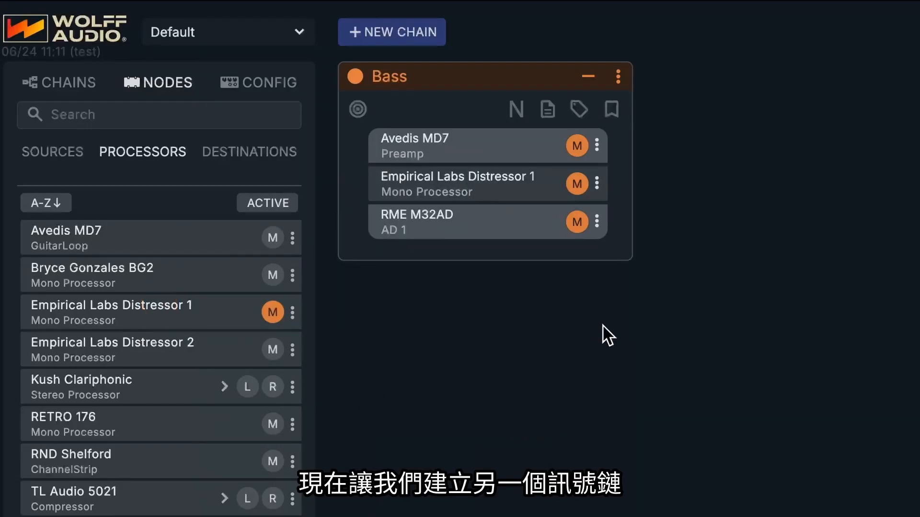
Step: Create a new chain named Vocal and assign BAE 312A 1 as its source
{"action": "left_click", "coordinate": [397, 33]}
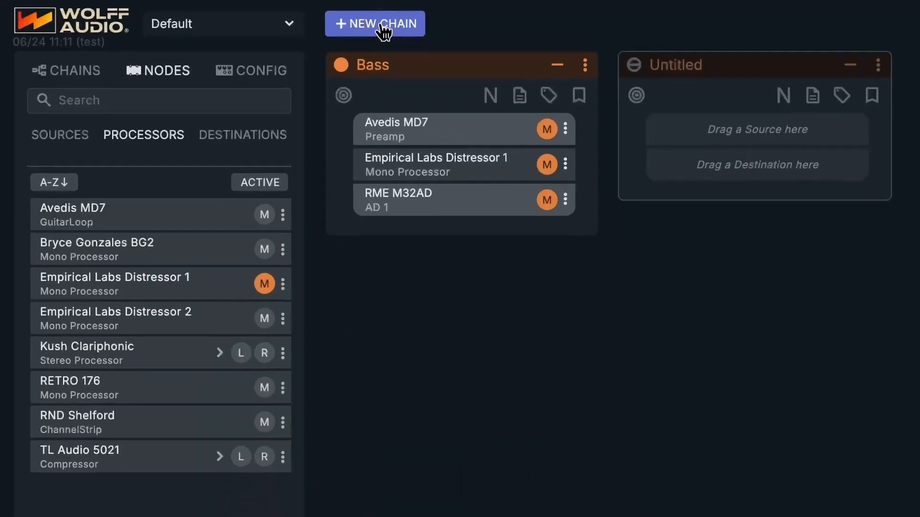
{"action": "double_click", "coordinate": [708, 64]}
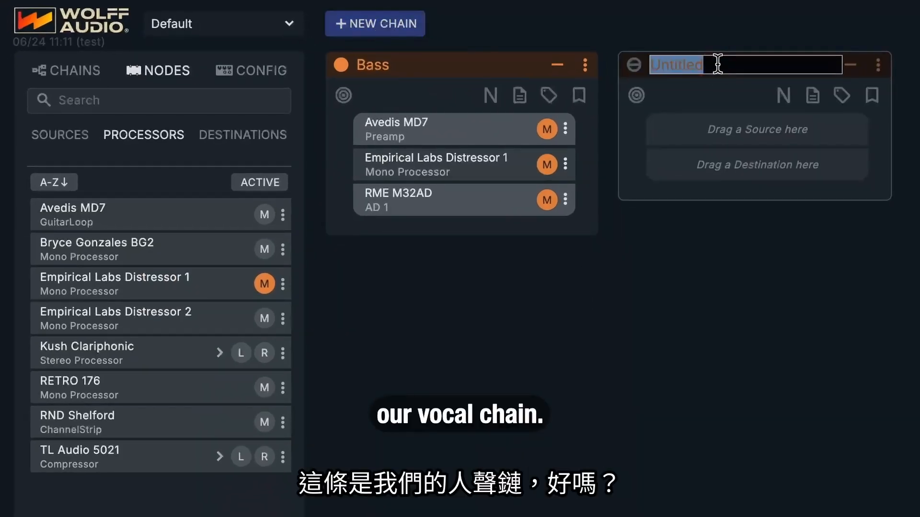
{"action": "type", "text": "Voca"}
{"action": "key", "text": "Return"}
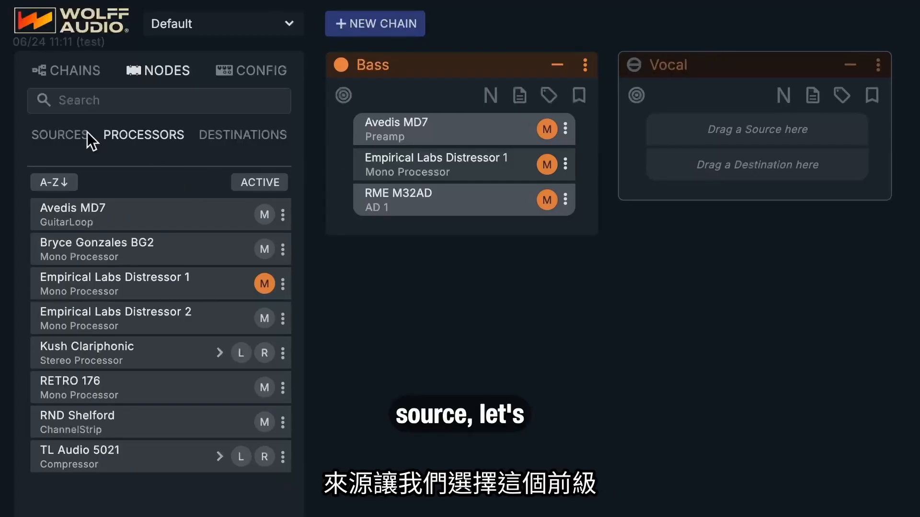
{"action": "left_click", "coordinate": [52, 136]}
{"action": "double_click", "coordinate": [163, 254]}
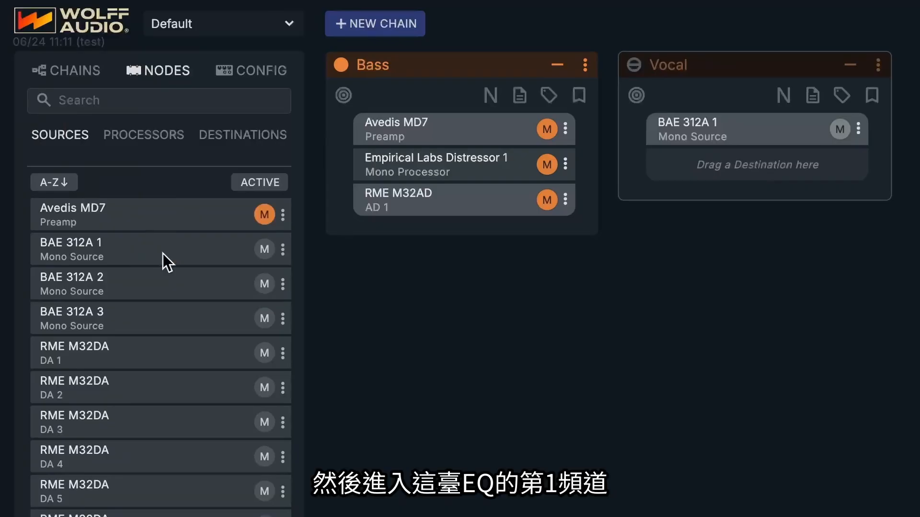
Step: Add the Kush Clariphonic left channel and Bryce Gonzales BG2 as the Vocal chain's processors, with RME M32AD AD 2 as its destination
{"action": "left_click", "coordinate": [162, 136]}
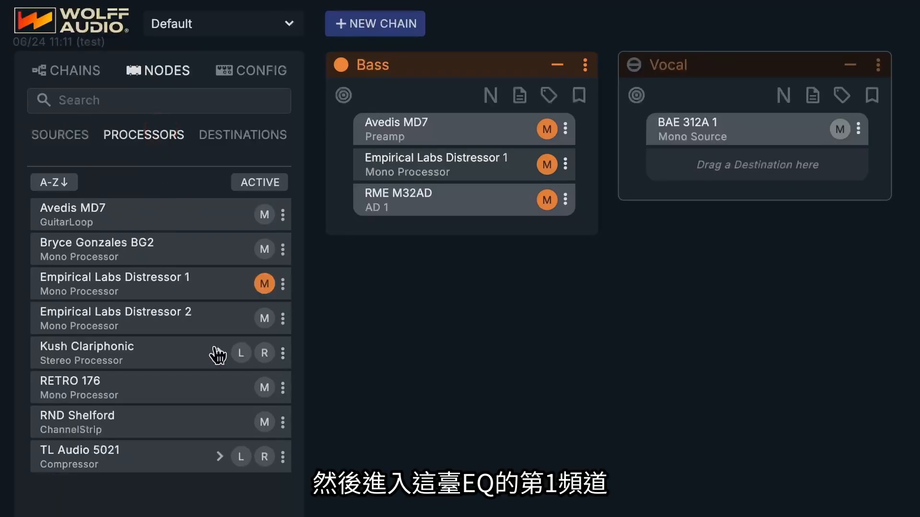
{"action": "left_click", "coordinate": [219, 353]}
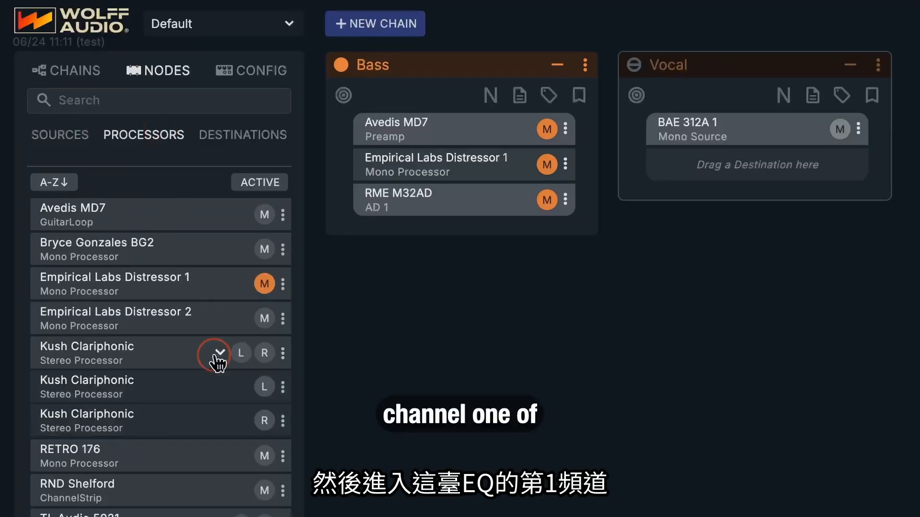
{"action": "left_click", "coordinate": [134, 389]}
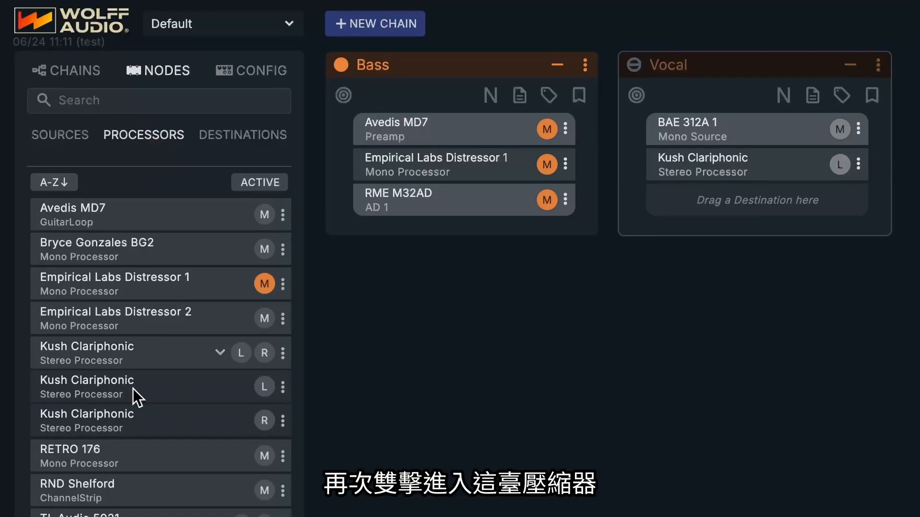
{"action": "double_click", "coordinate": [166, 256]}
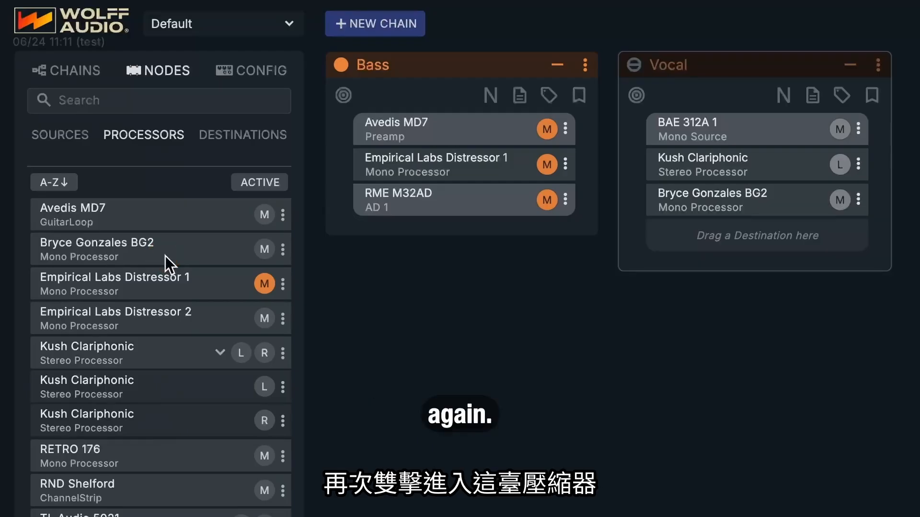
{"action": "left_click", "coordinate": [227, 140]}
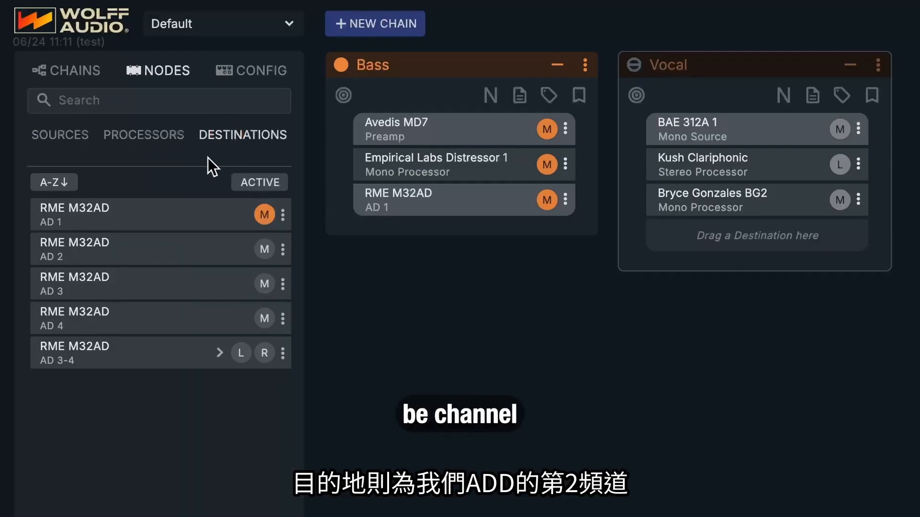
{"action": "double_click", "coordinate": [116, 246]}
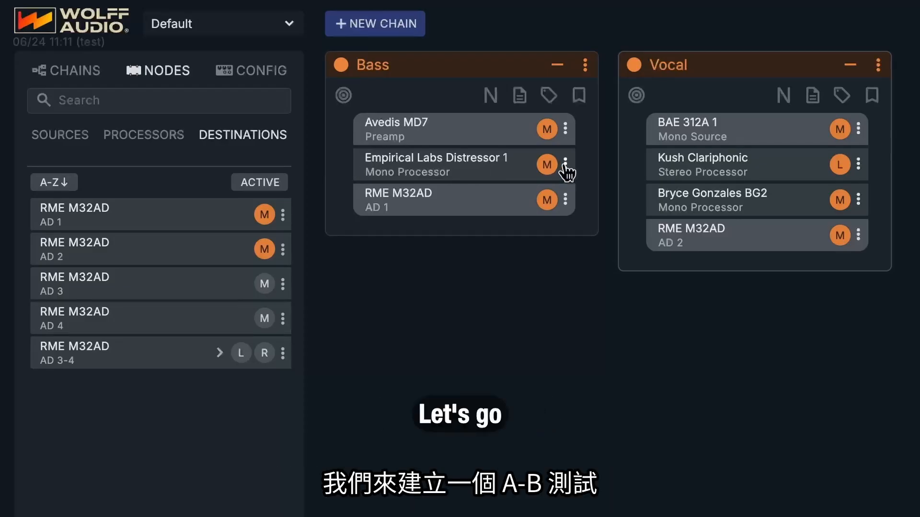
Step: Set up an A/B test on Distressor 1 in the Bass chain with TL Audio 5021 as option B
{"action": "left_click", "coordinate": [565, 164]}
{"action": "left_click", "coordinate": [594, 184]}
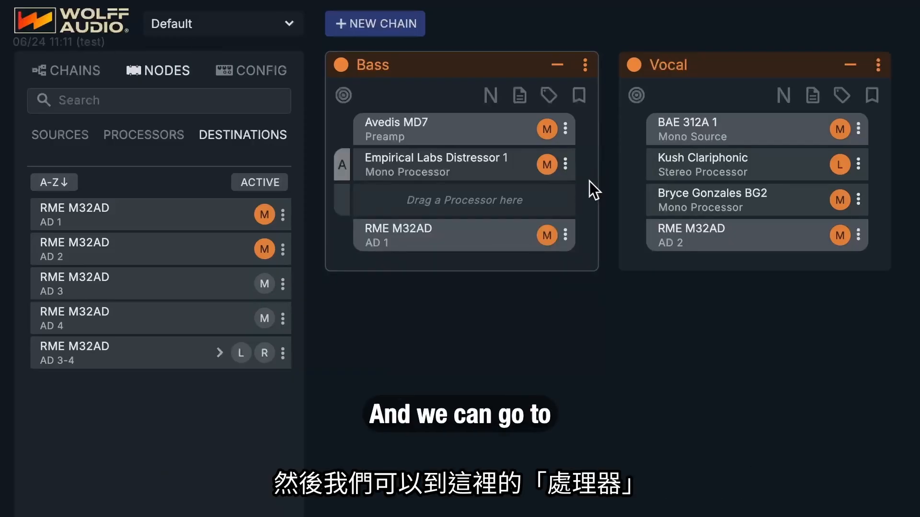
{"action": "left_click", "coordinate": [168, 137]}
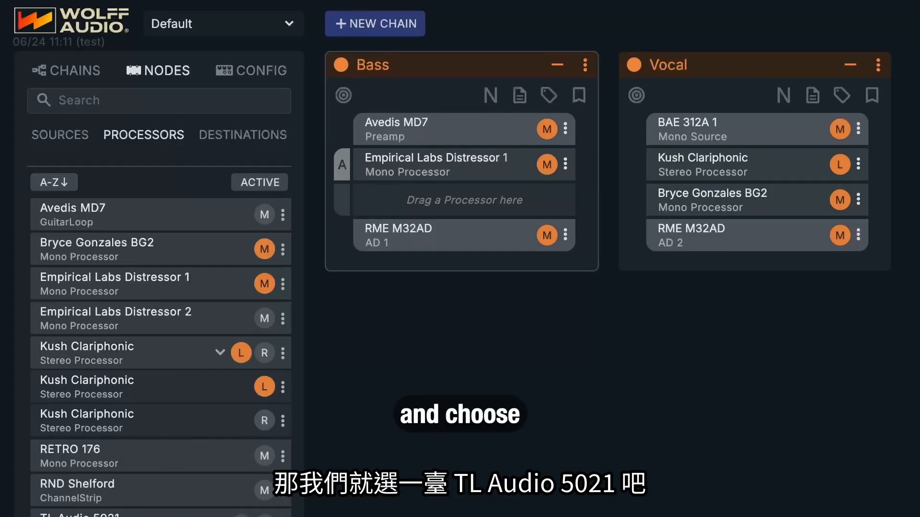
{"action": "double_click", "coordinate": [144, 516]}
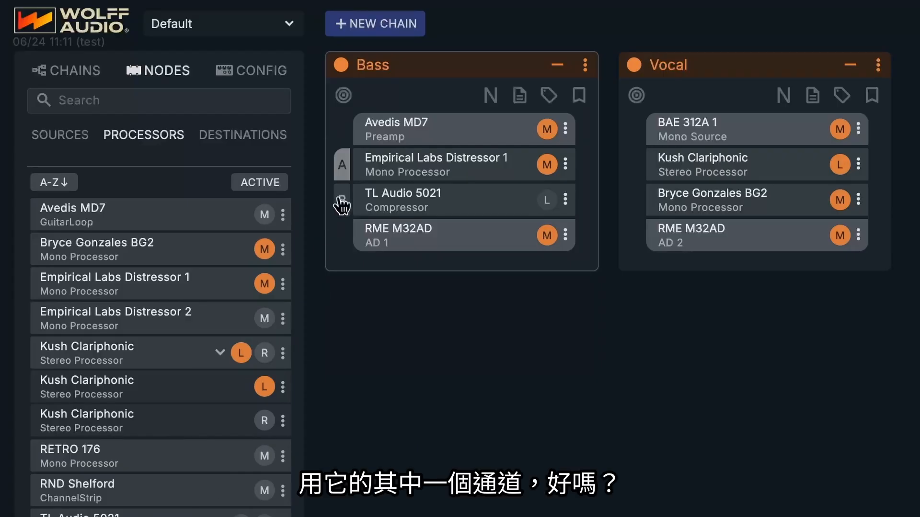
Step: Compare Distressor 1 and TL Audio 5021 by alternating between A and B in the Bass chain, ending on B
{"action": "left_click", "coordinate": [341, 200]}
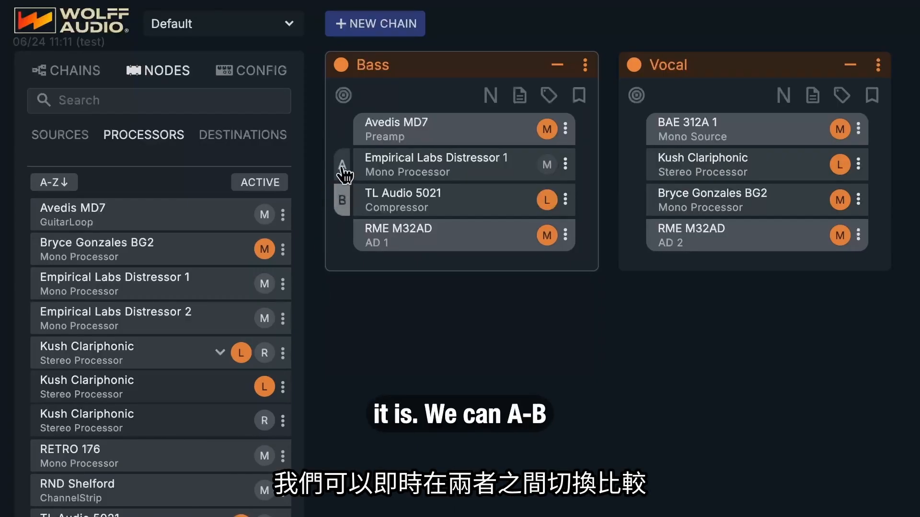
{"action": "left_click", "coordinate": [342, 165]}
{"action": "left_click", "coordinate": [343, 198]}
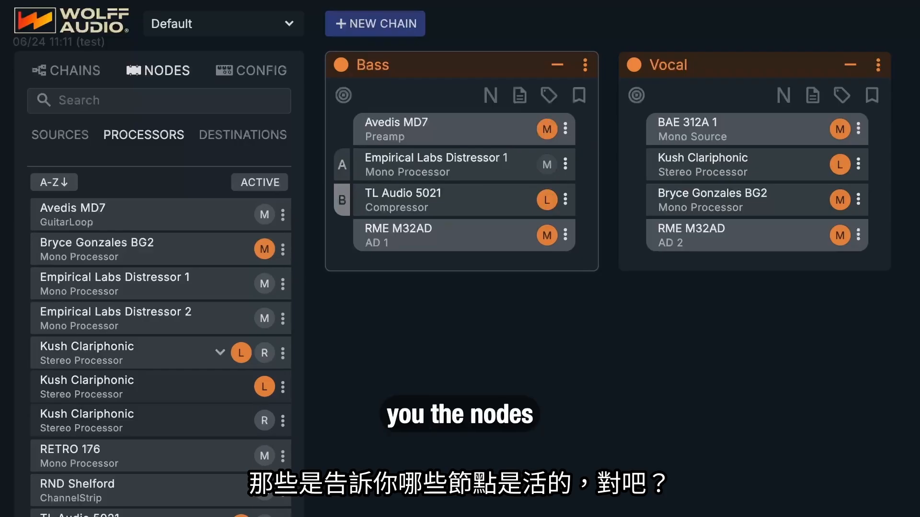
{"action": "left_click", "coordinate": [344, 165]}
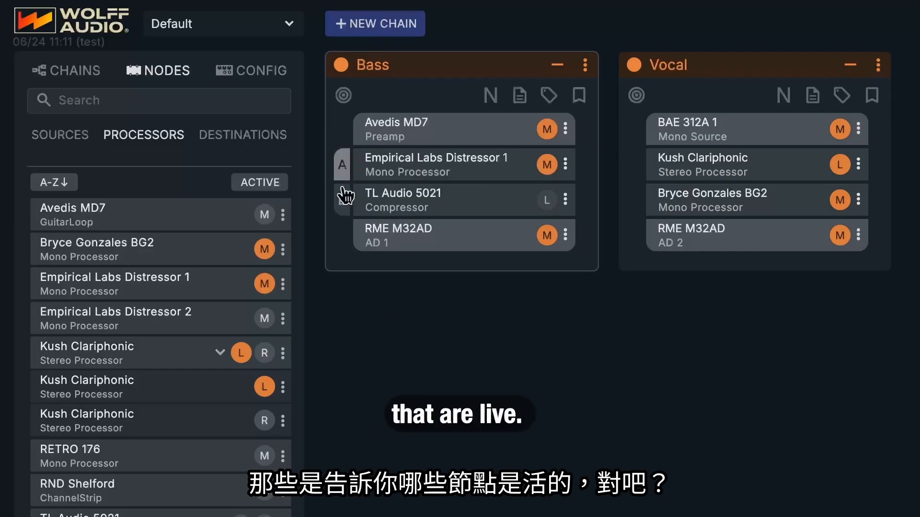
{"action": "left_click", "coordinate": [343, 201]}
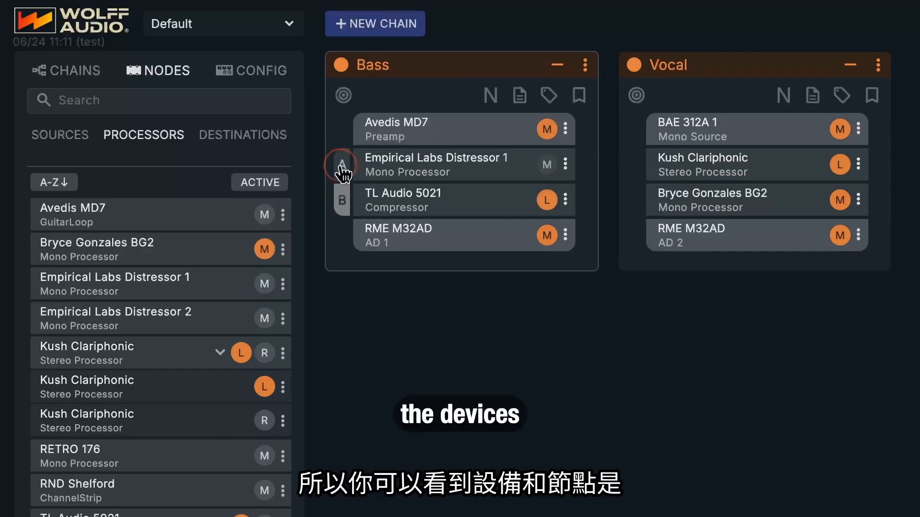
{"action": "left_click", "coordinate": [343, 168]}
{"action": "left_click", "coordinate": [344, 197]}
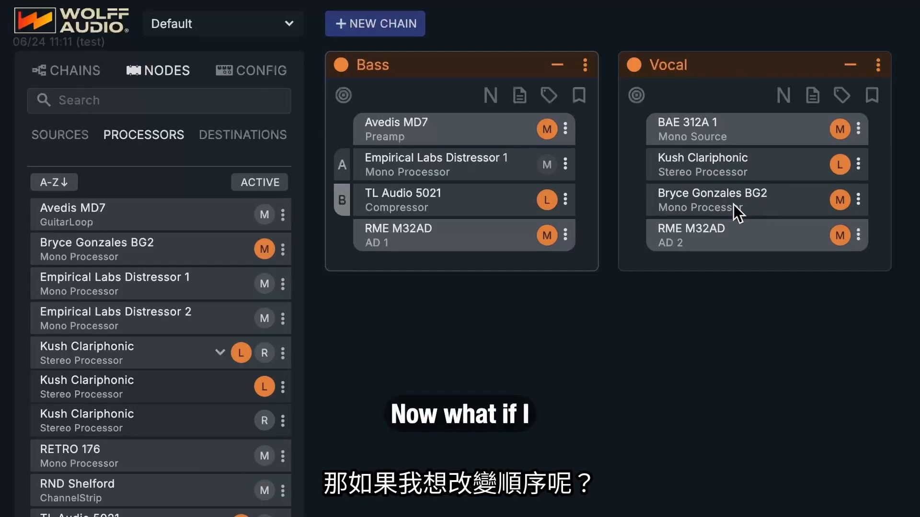
Step: Try placing Bryce Gonzales BG2 before the Kush Clariphonic in the Vocal chain, and restore the original order
{"action": "left_click_drag", "start_coordinate": [755, 202], "coordinate": [757, 156]}
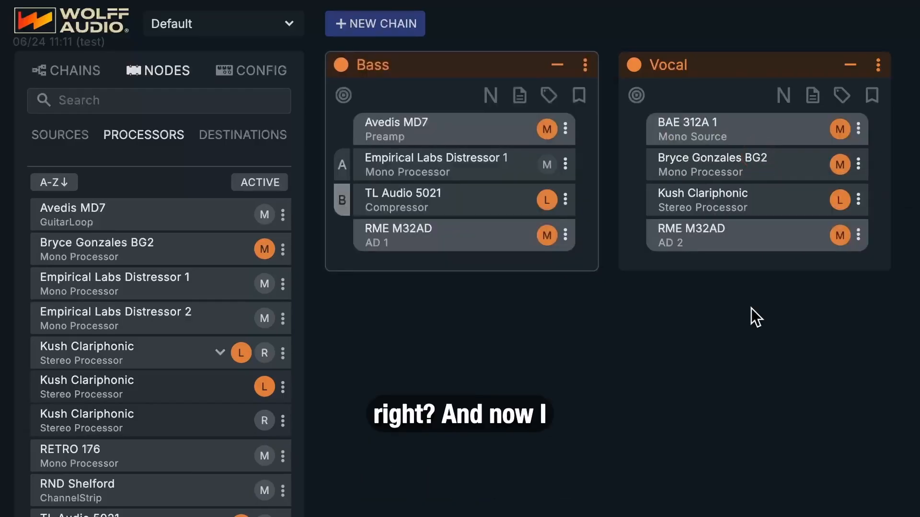
{"action": "left_click_drag", "start_coordinate": [764, 205], "coordinate": [769, 156]}
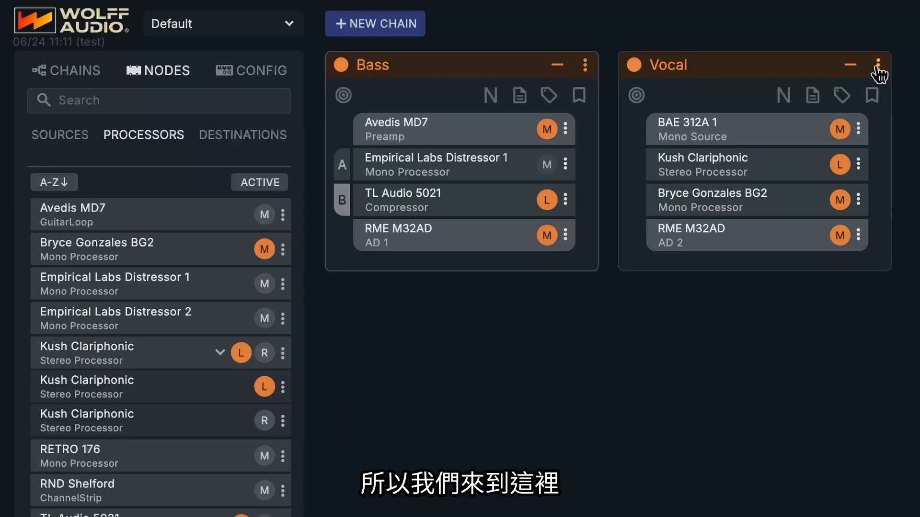
Step: Duplicate the Vocal chain and place Bryce Gonzales BG2 before the Kush Clariphonic in the copy
{"action": "left_click", "coordinate": [878, 66]}
{"action": "left_click", "coordinate": [900, 86]}
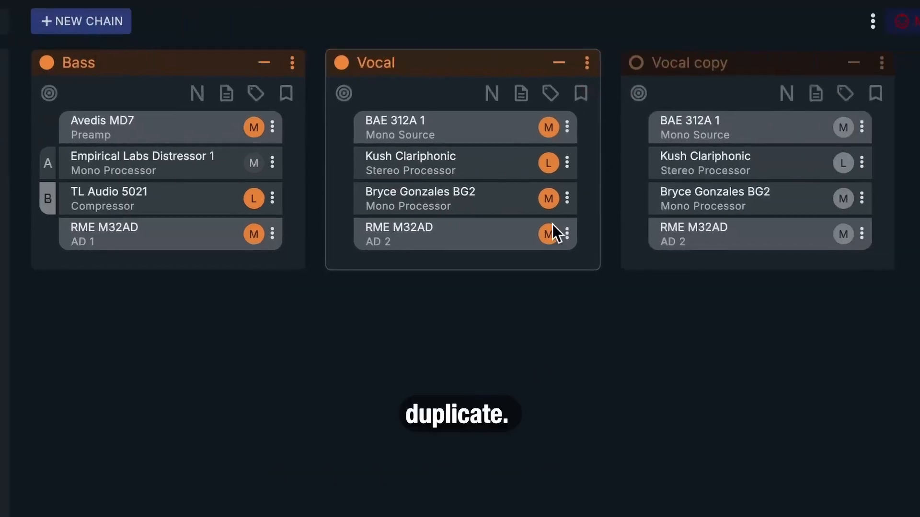
{"action": "left_click_drag", "start_coordinate": [749, 193], "coordinate": [711, 173]}
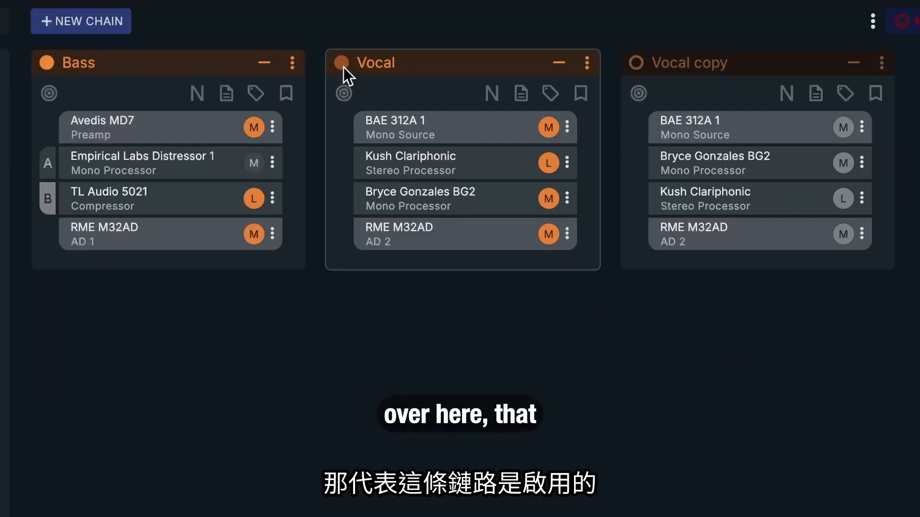
Step: Activate the Vocal copy chain by deactivating the conflicting Vocal chain, and switch back to the Vocal chain
{"action": "left_click", "coordinate": [636, 63]}
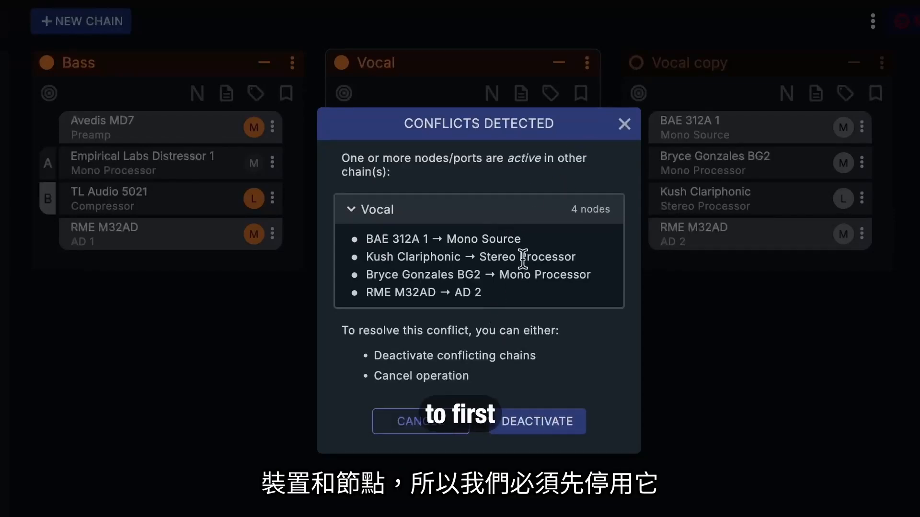
{"action": "left_click", "coordinate": [535, 420]}
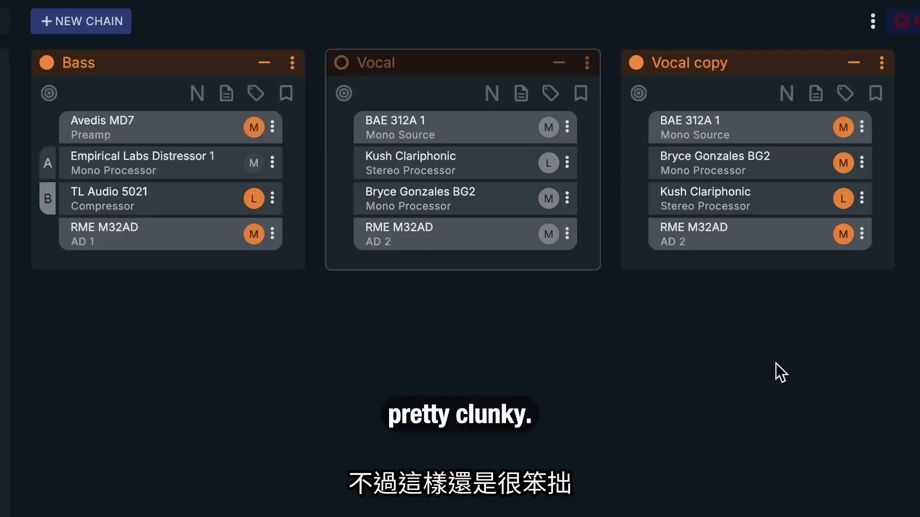
{"action": "left_click", "coordinate": [639, 65]}
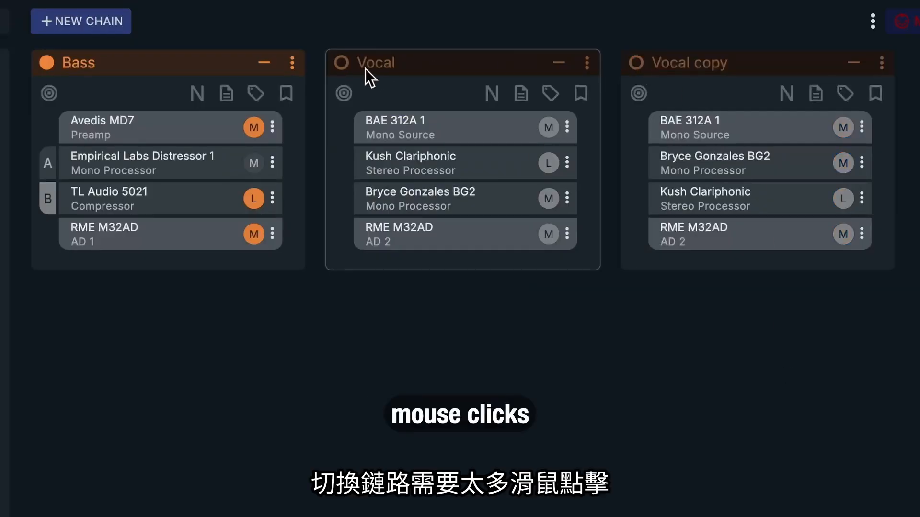
{"action": "left_click", "coordinate": [342, 65]}
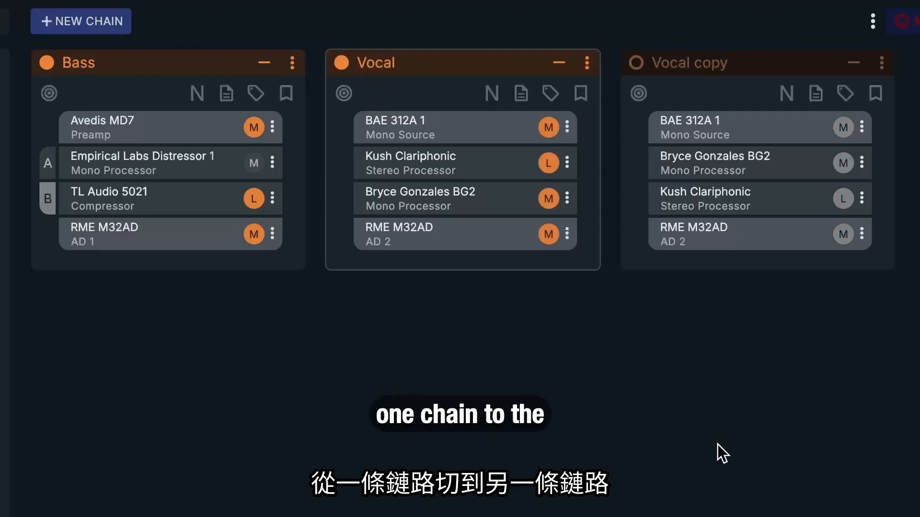
Step: Set the Vocal chain as normalled and alternate Vocal copy on and off to compare the two, leaving Vocal copy active
{"action": "left_click", "coordinate": [499, 96]}
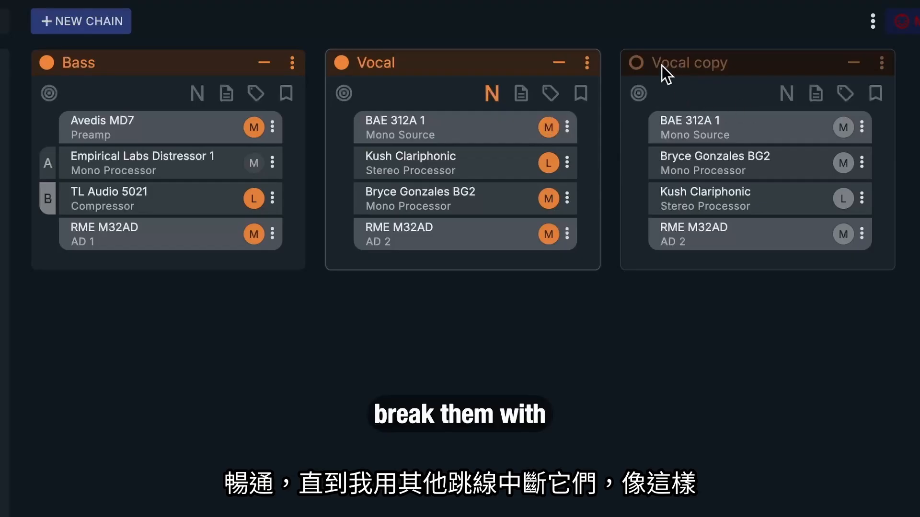
{"action": "left_click", "coordinate": [637, 63]}
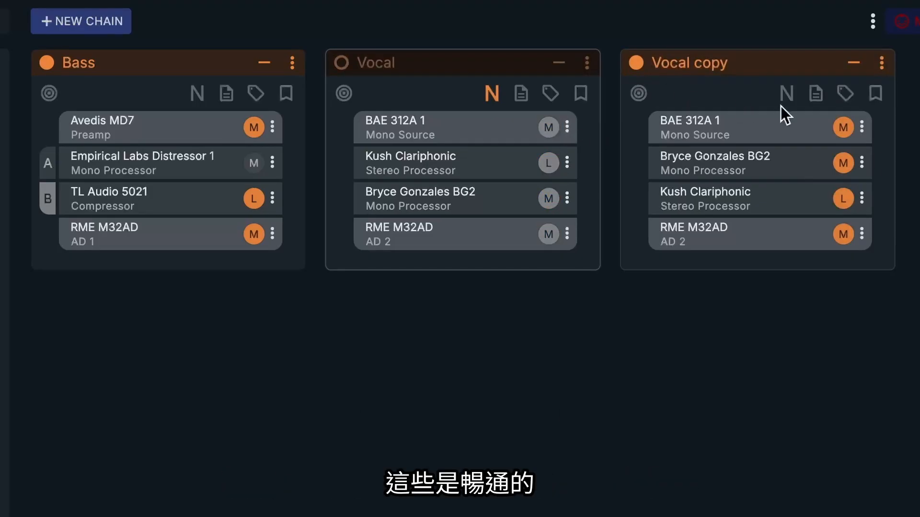
{"action": "left_click", "coordinate": [636, 63]}
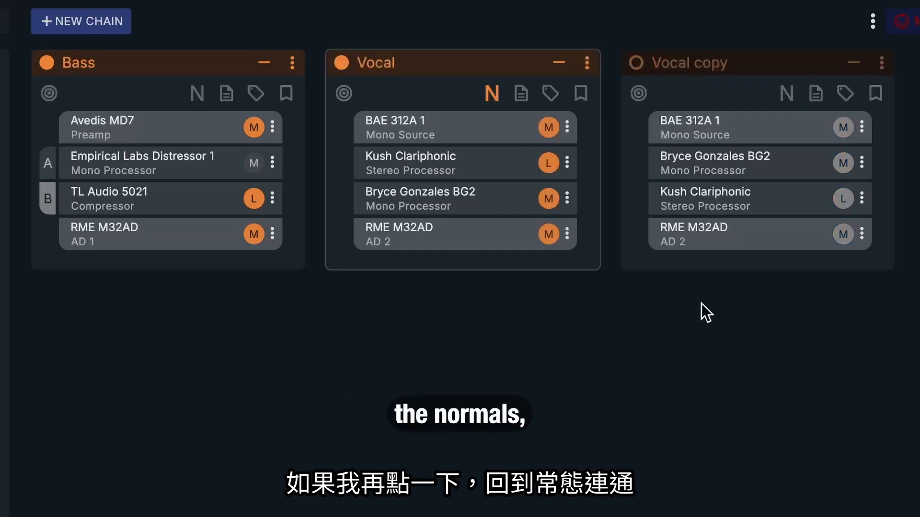
{"action": "left_click", "coordinate": [636, 63]}
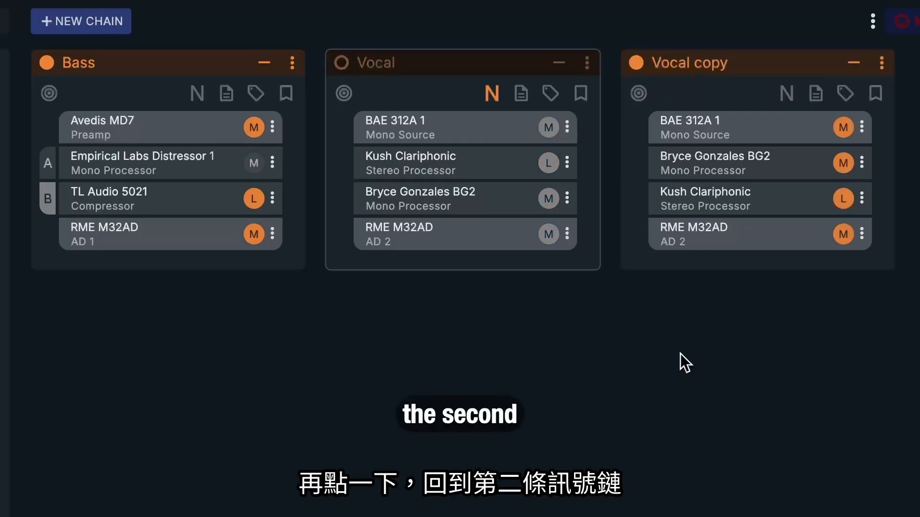
{"action": "left_click", "coordinate": [639, 66]}
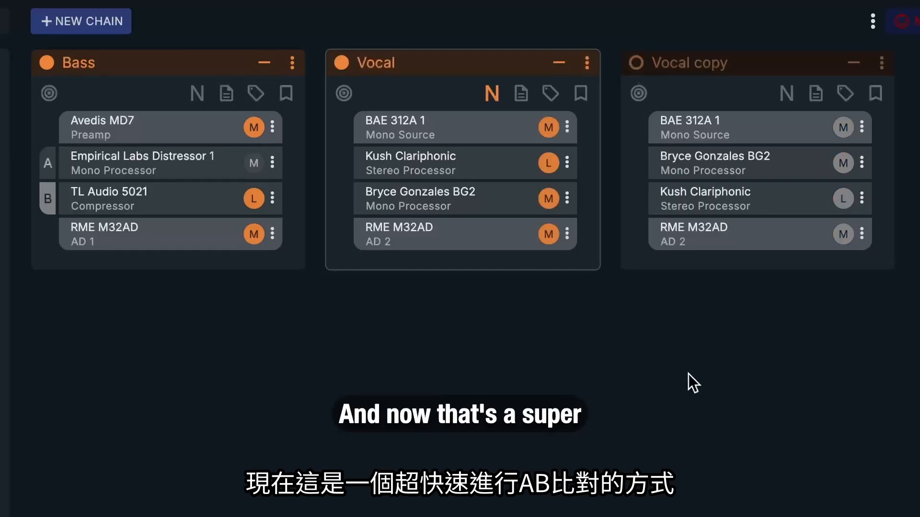
{"action": "left_click", "coordinate": [638, 67]}
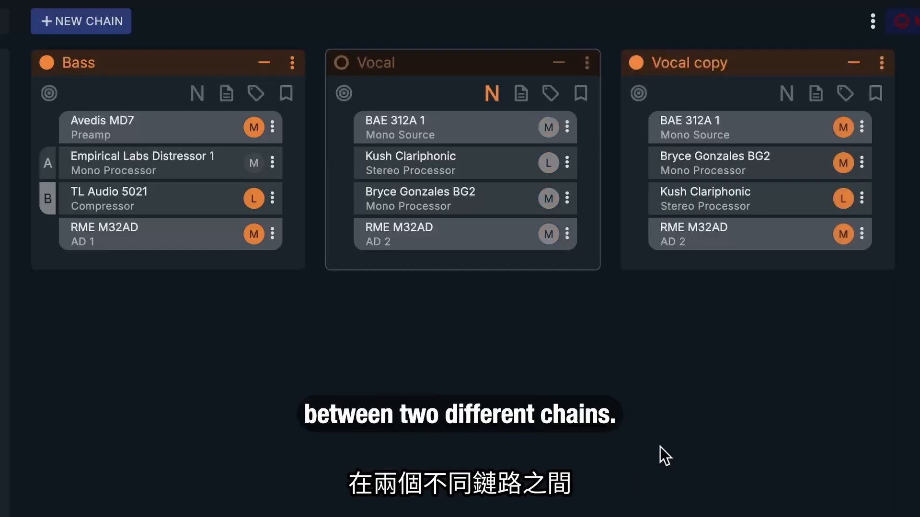